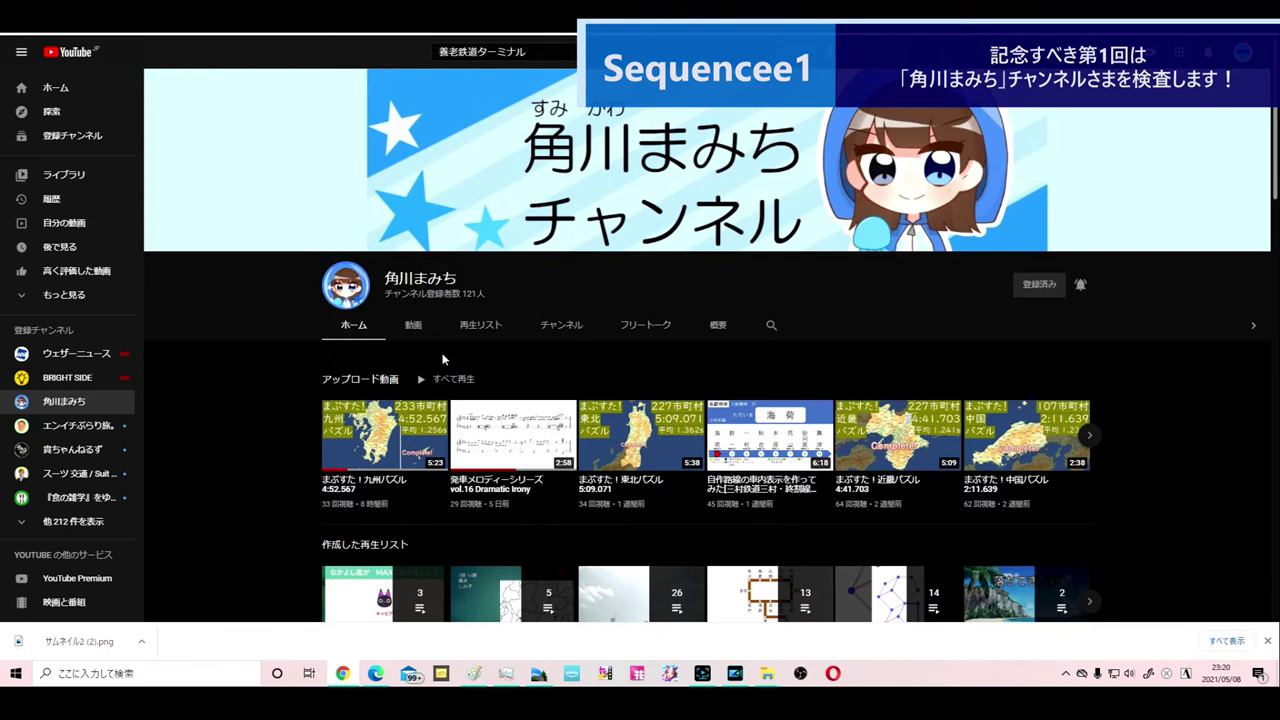
- Look up the 角川まみち channel's subscriber count on YouTube and enter 121 under 登録者数 in row 15 of the sheet
{"action": "key", "text": "ctrl+Tab"}
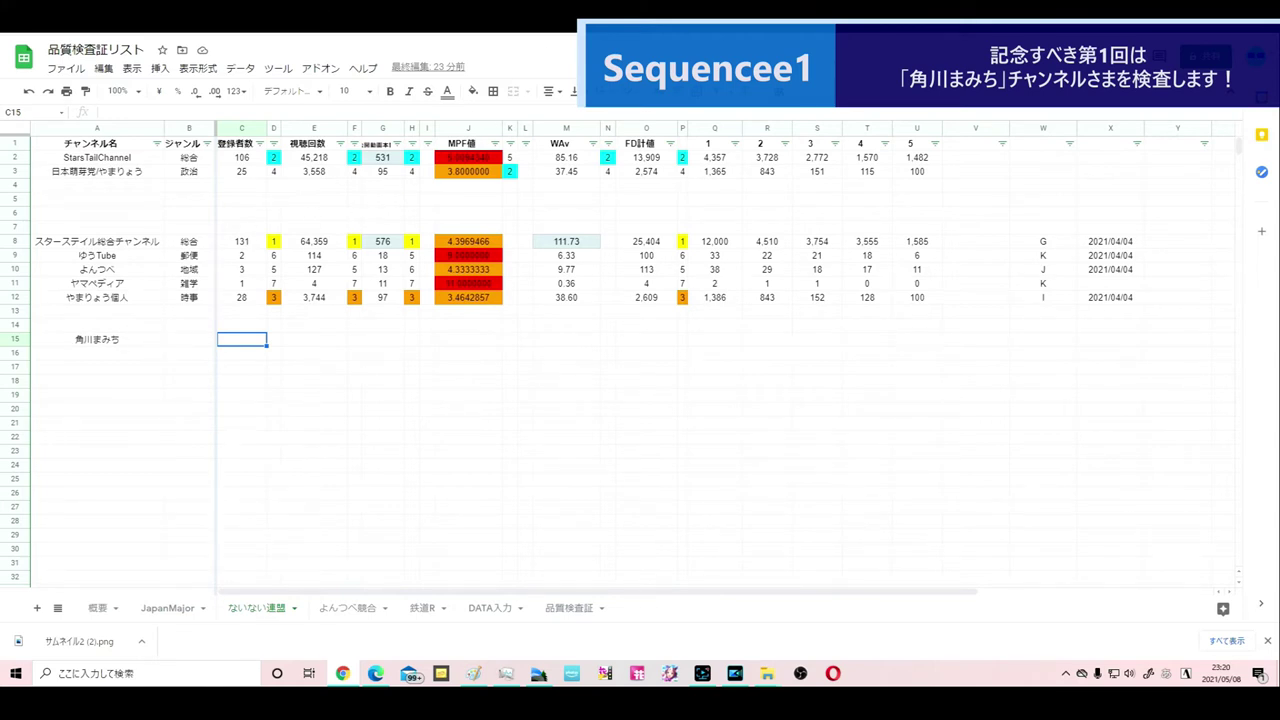
{"action": "key", "text": "ctrl+Tab"}
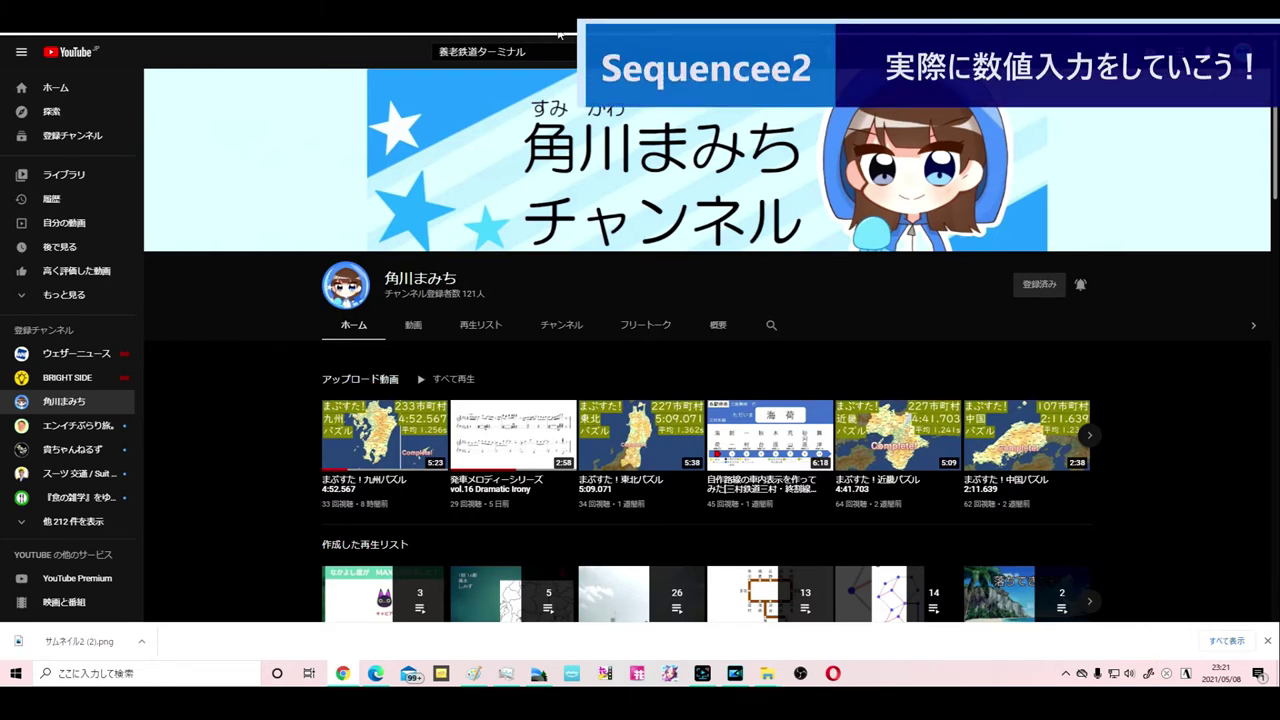
{"action": "key", "text": "ctrl+Tab"}
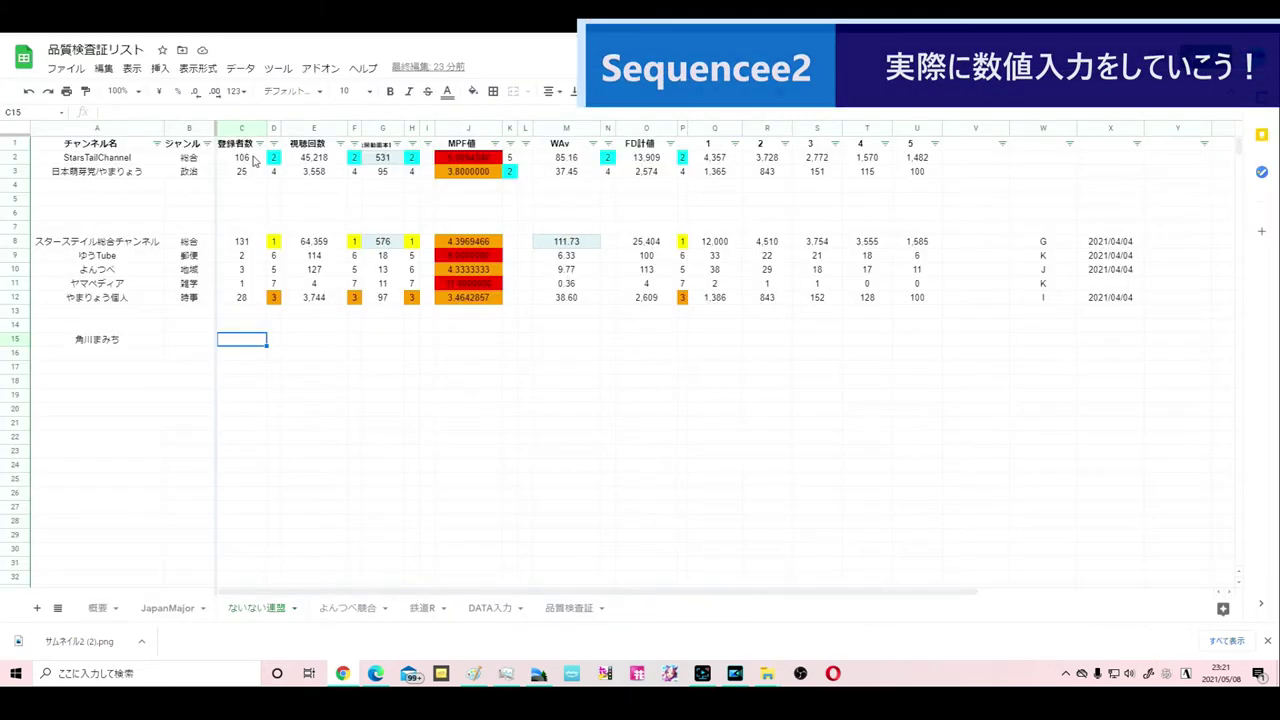
{"action": "key", "text": "ctrl+Tab"}
{"action": "key", "text": "ctrl+Tab"}
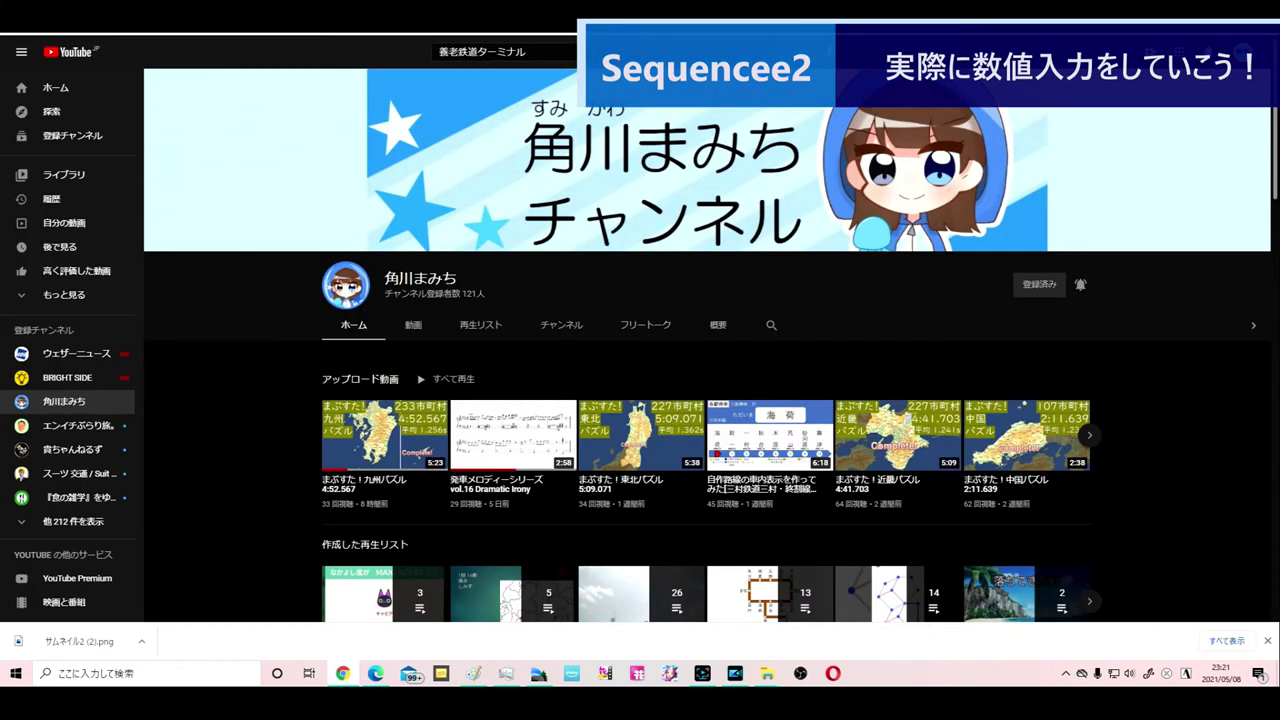
{"action": "key", "text": "ctrl+Tab"}
{"action": "type", "text": "121"}
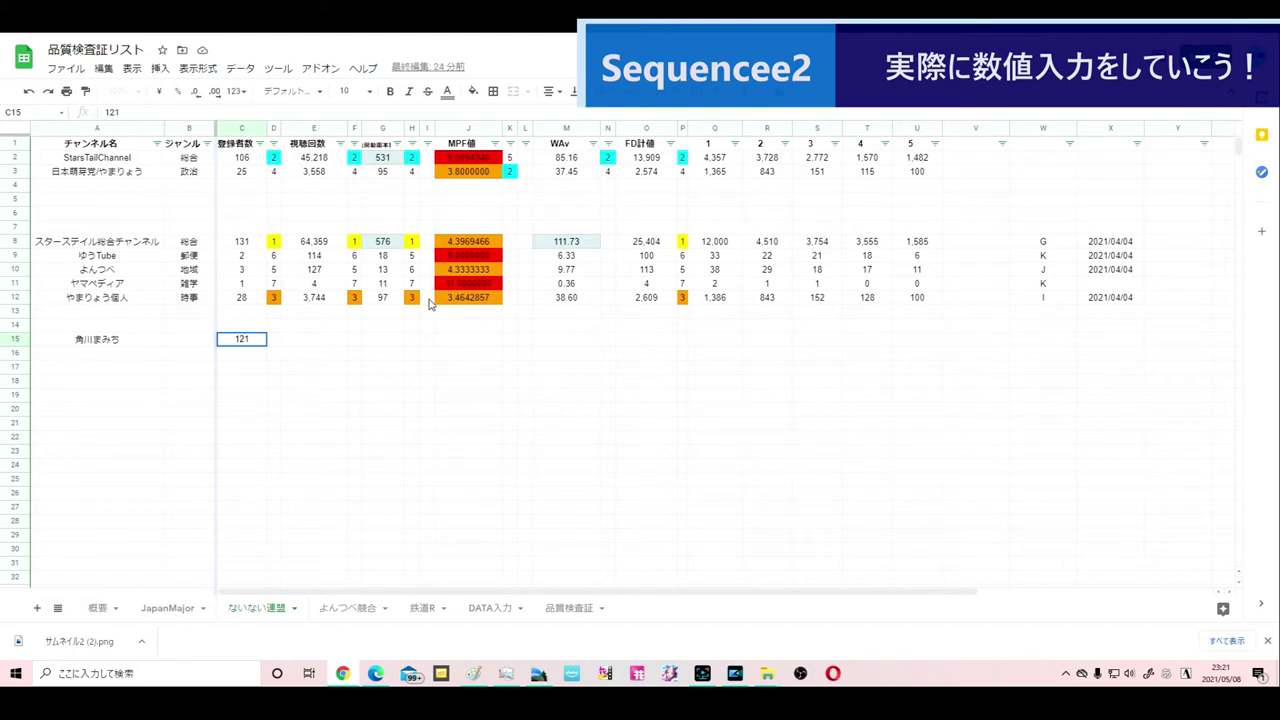
{"action": "key", "text": "Tab"}
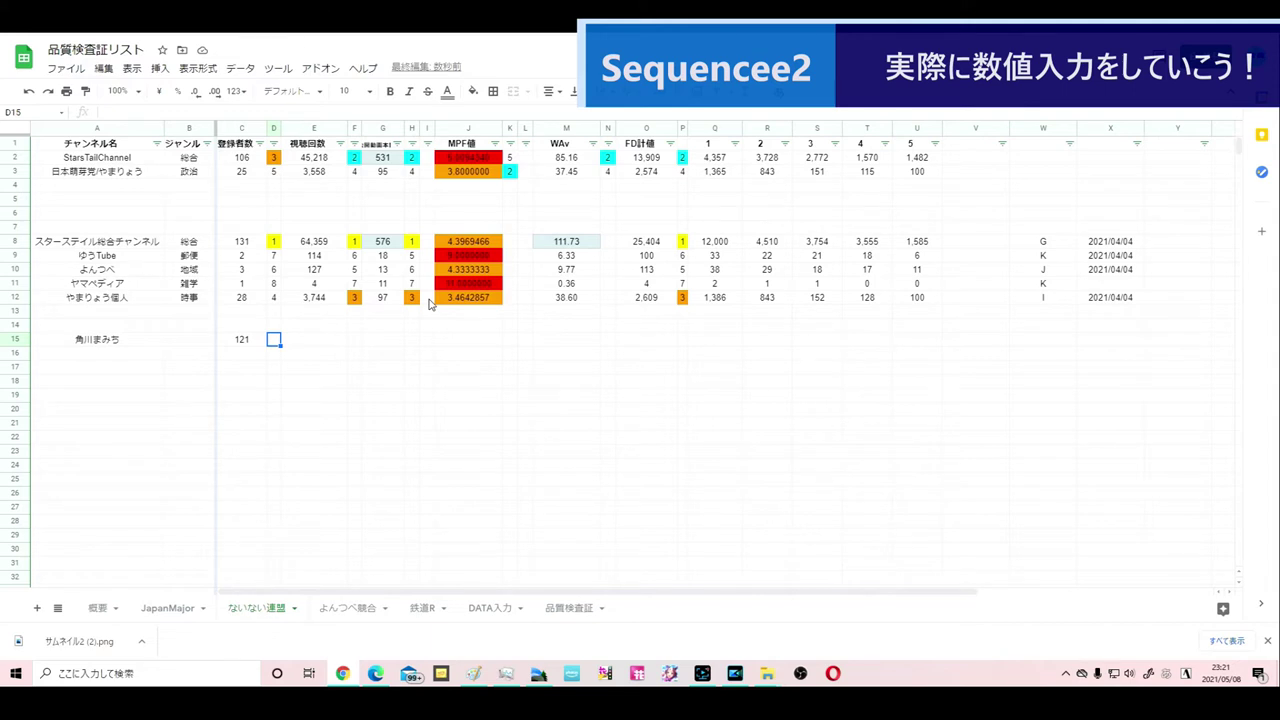
- Look up the total views on the channel's 概要 page and enter 51,773 under 視聴回数 in row 15
{"action": "key", "text": "Right"}
{"action": "key", "text": "ctrl+Tab"}
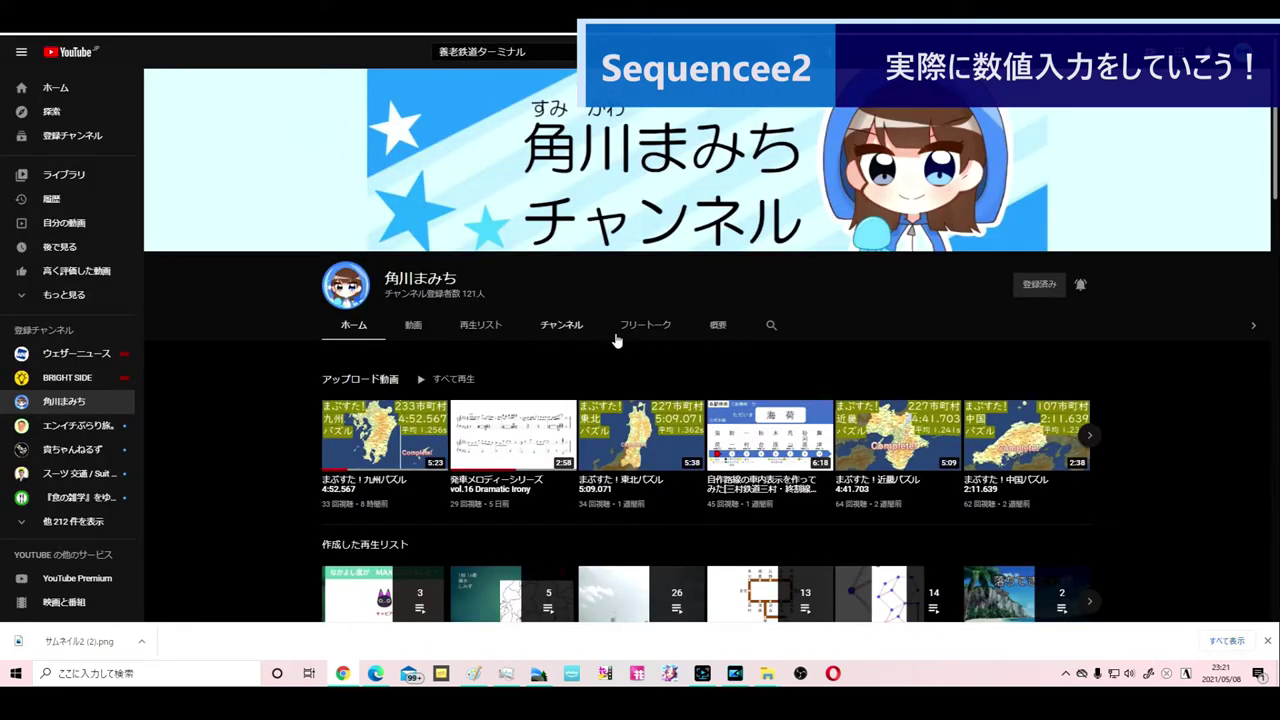
{"action": "left_click", "coordinate": [716, 328]}
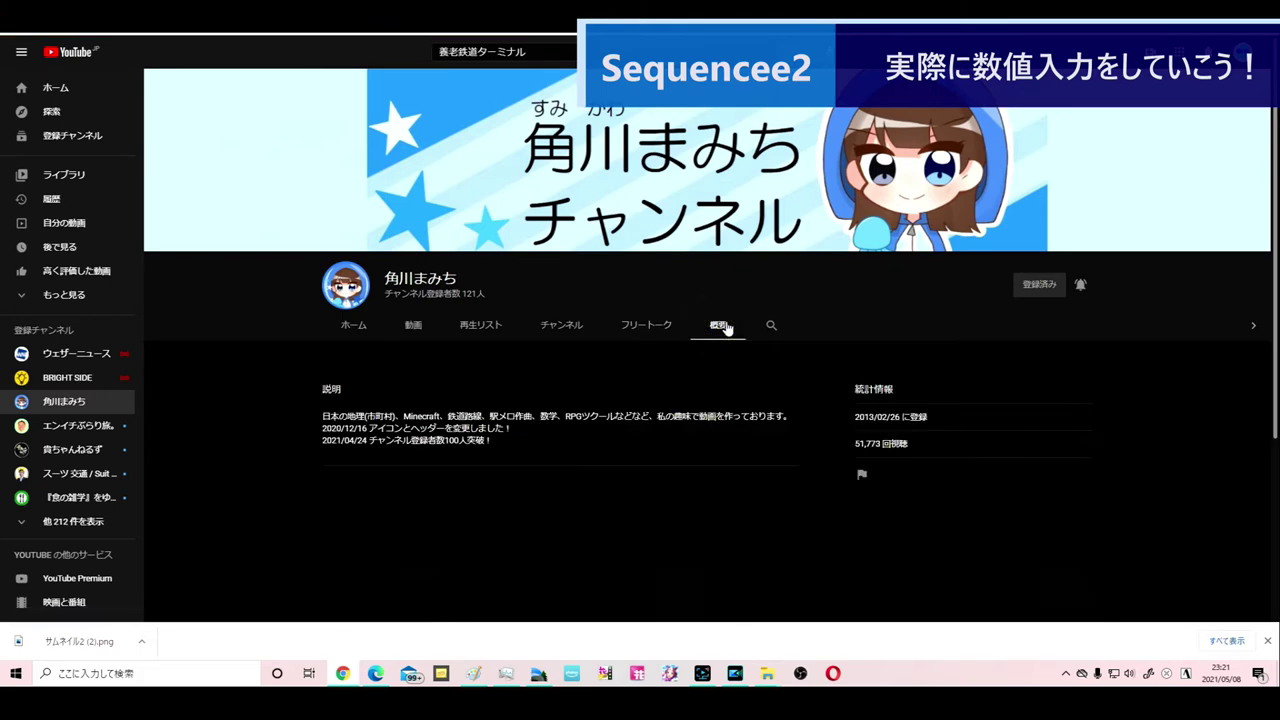
{"action": "scroll", "coordinate": [915, 452], "scroll_direction": "down", "scroll_amount": 1}
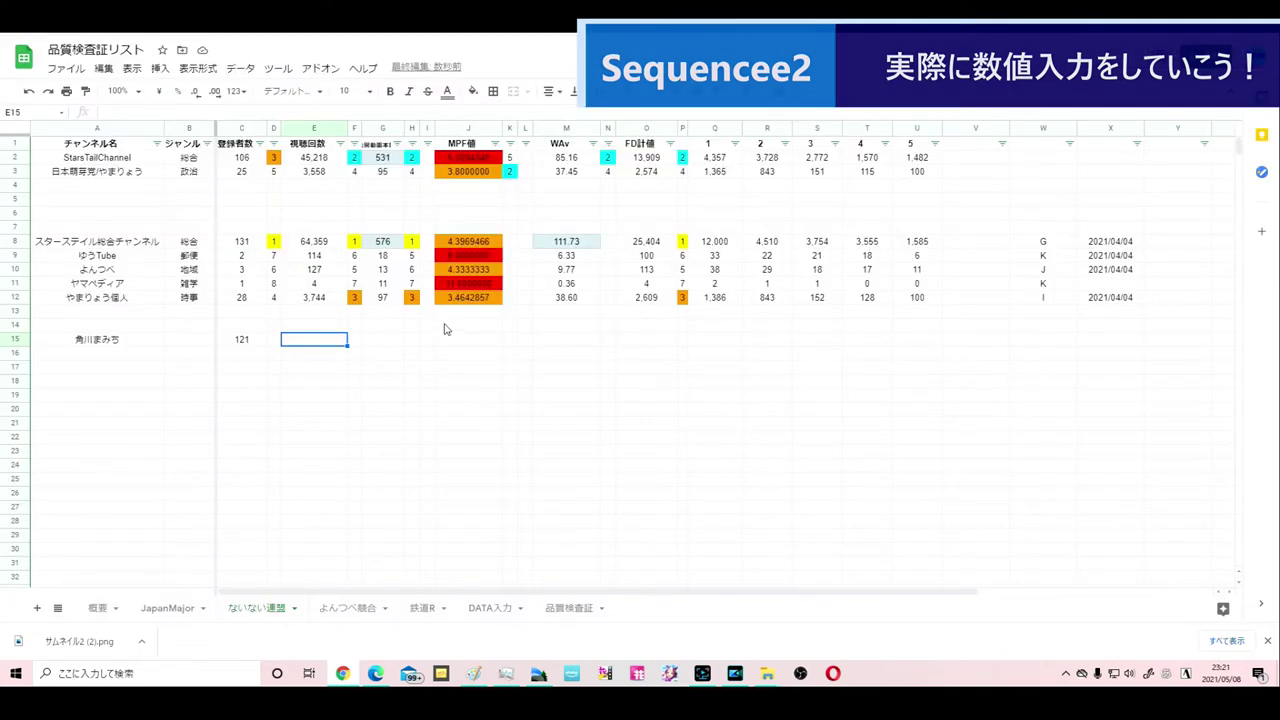
{"action": "type", "text": "51,773"}
{"action": "key", "text": "Tab"}
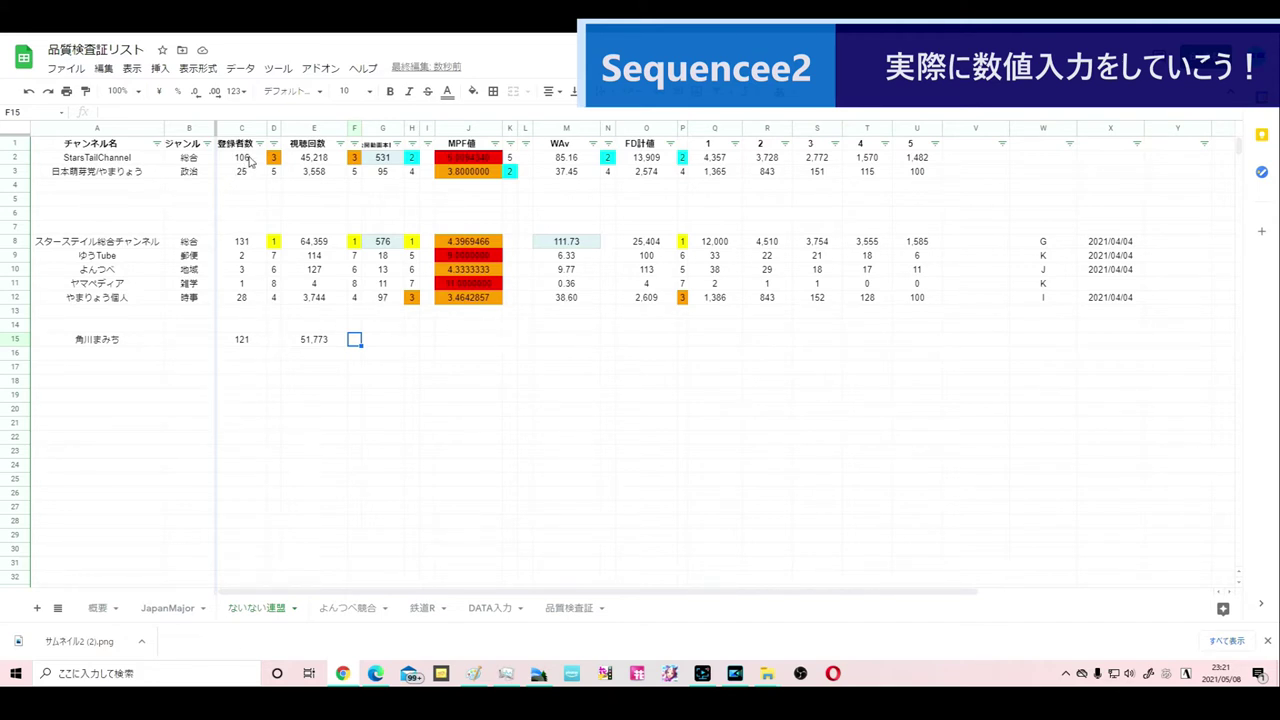
- Play all of the channel's uploads to find its video count, and enter 298 in cell G15
{"action": "left_click", "coordinate": [393, 344]}
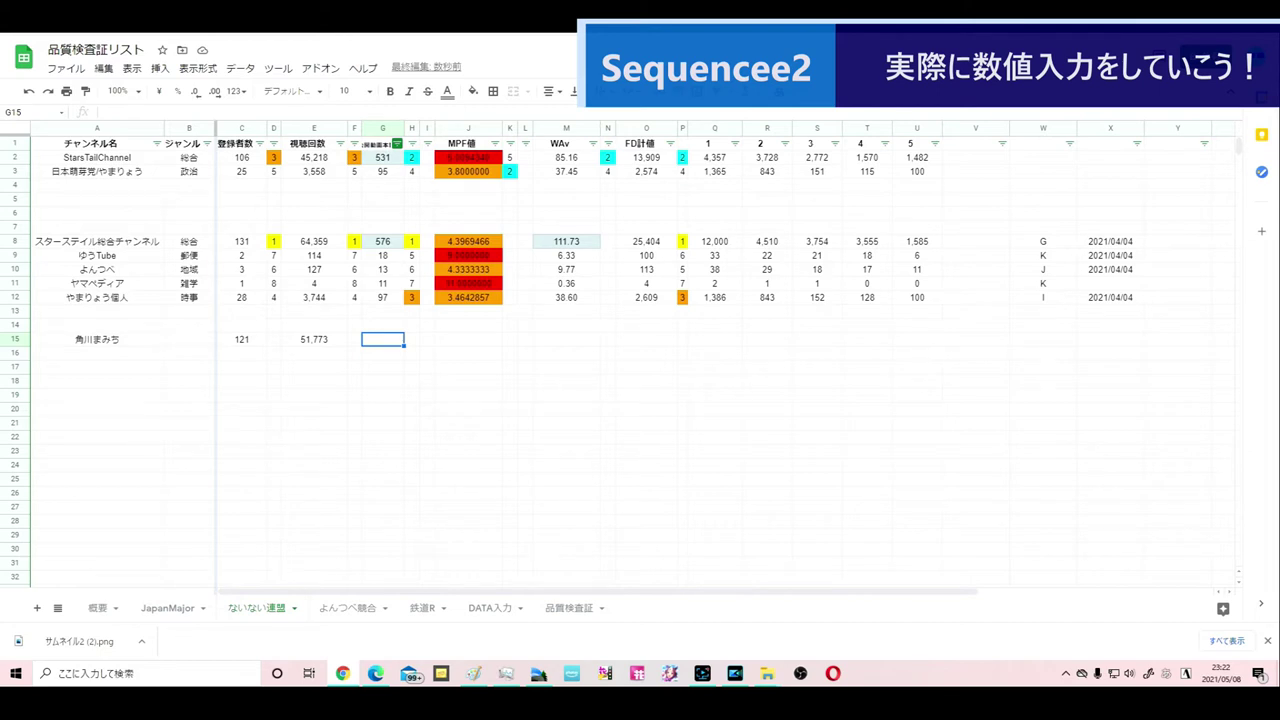
{"action": "key", "text": "ctrl+Tab"}
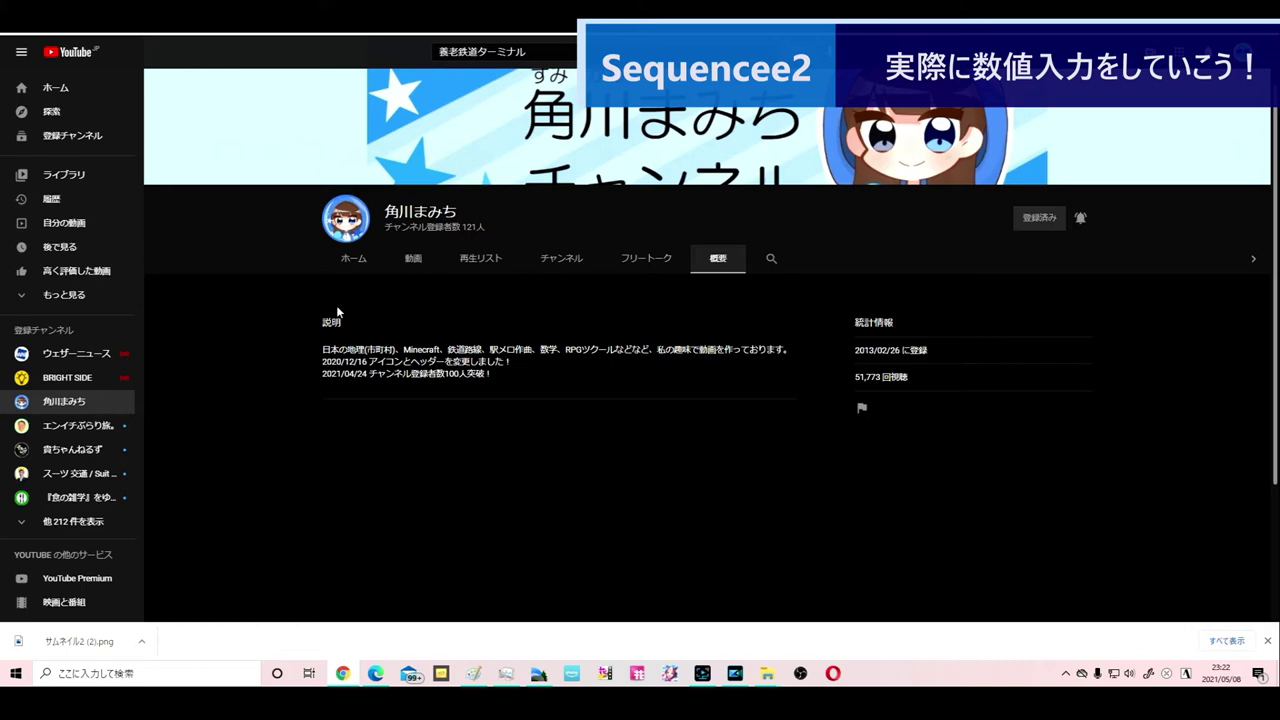
{"action": "left_click", "coordinate": [424, 260]}
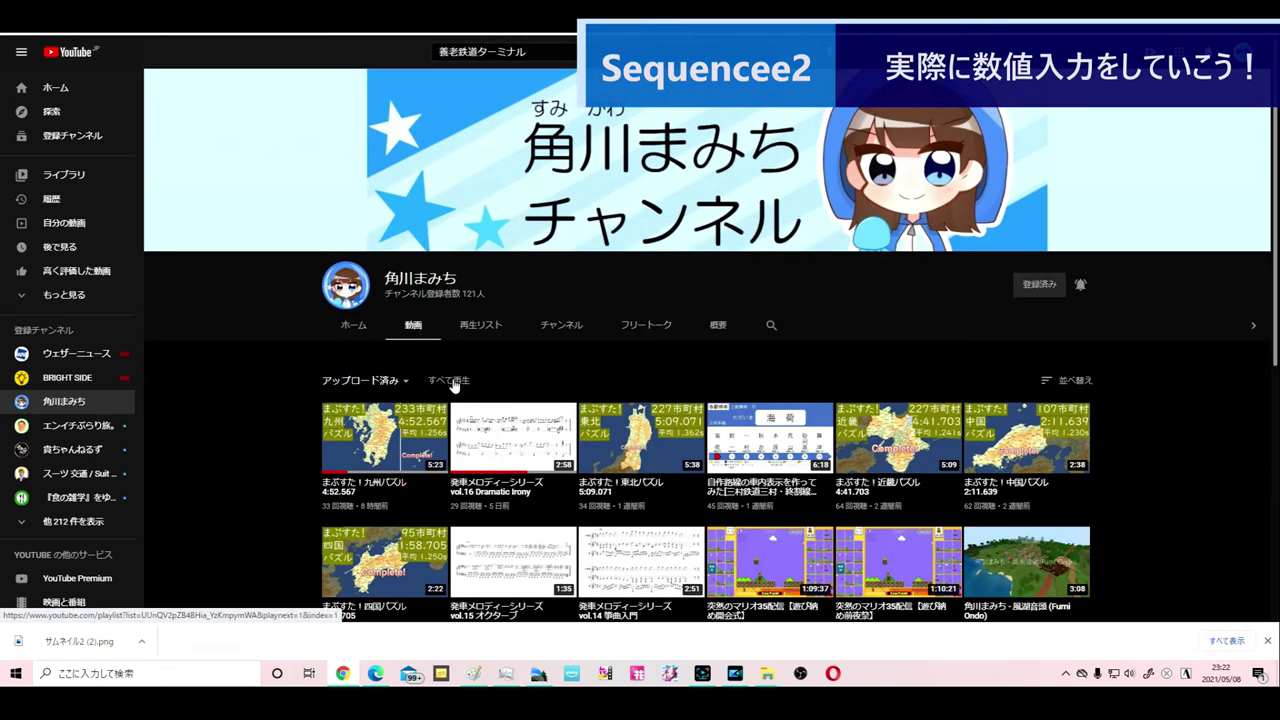
{"action": "left_click", "coordinate": [453, 385]}
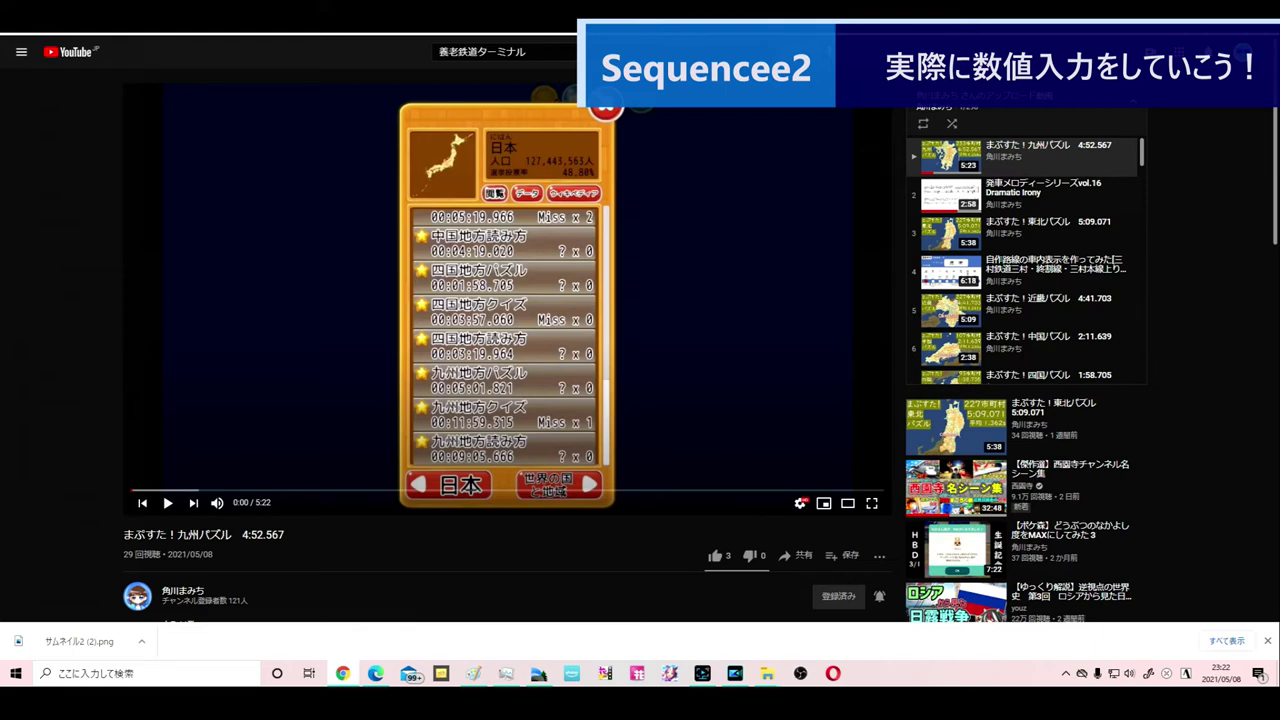
{"action": "key", "text": "ctrl+Tab"}
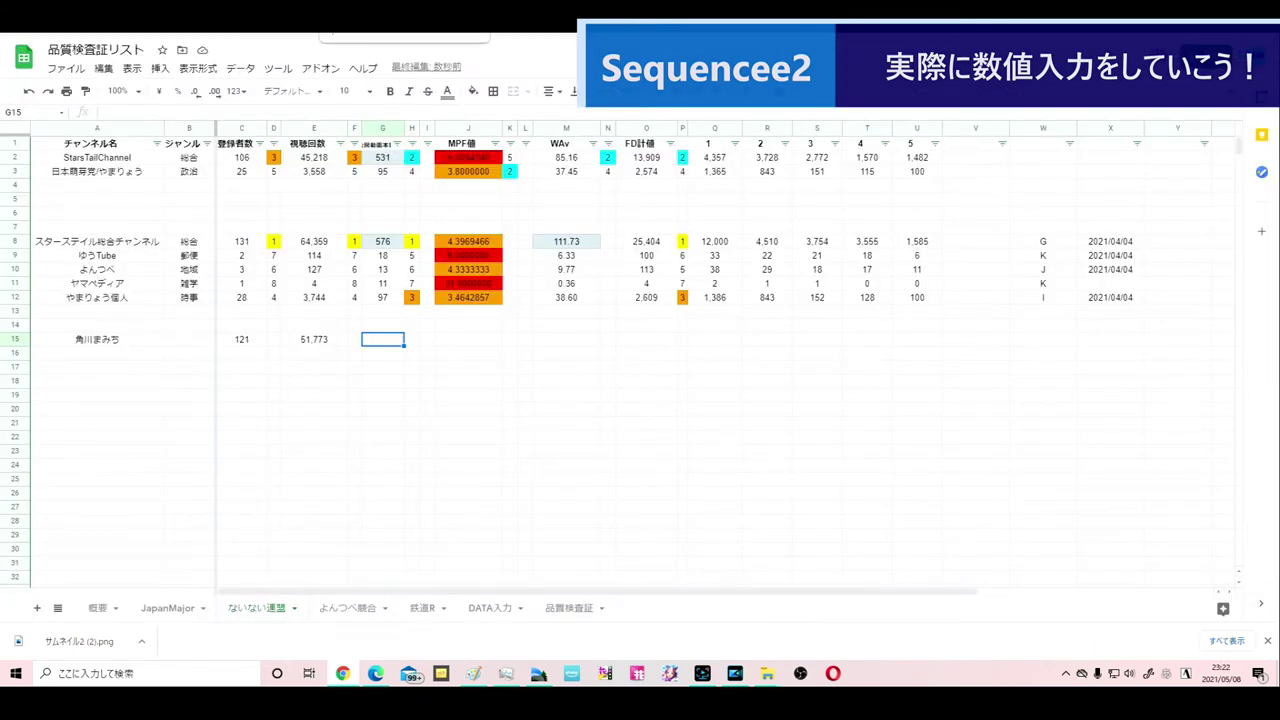
{"action": "key", "text": "ctrl+Tab"}
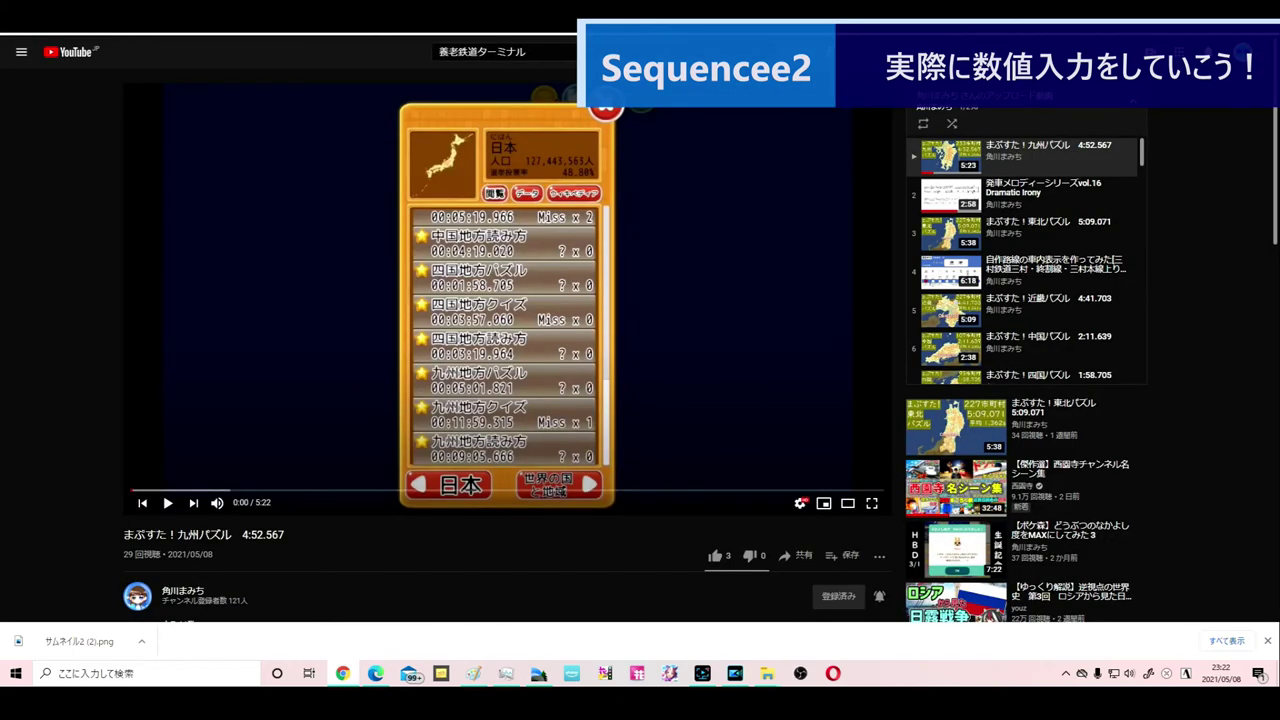
{"action": "key", "text": "ctrl+Tab"}
{"action": "type", "text": "298"}
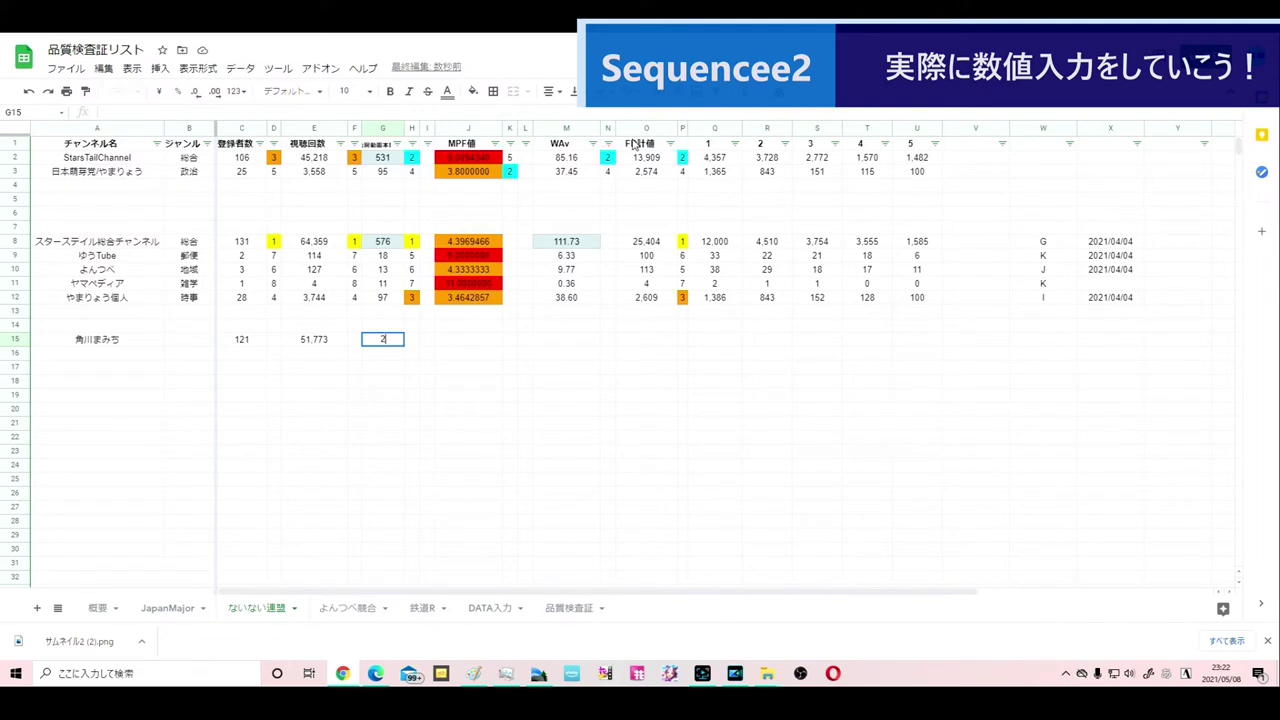
{"action": "key", "text": "Return"}
- Select cell Q15, under the column headed 1 in the channel's row
{"action": "key", "text": "Up"}
{"action": "key", "text": "Right"}
{"action": "key", "text": "Right"}
{"action": "key", "text": "Right"}
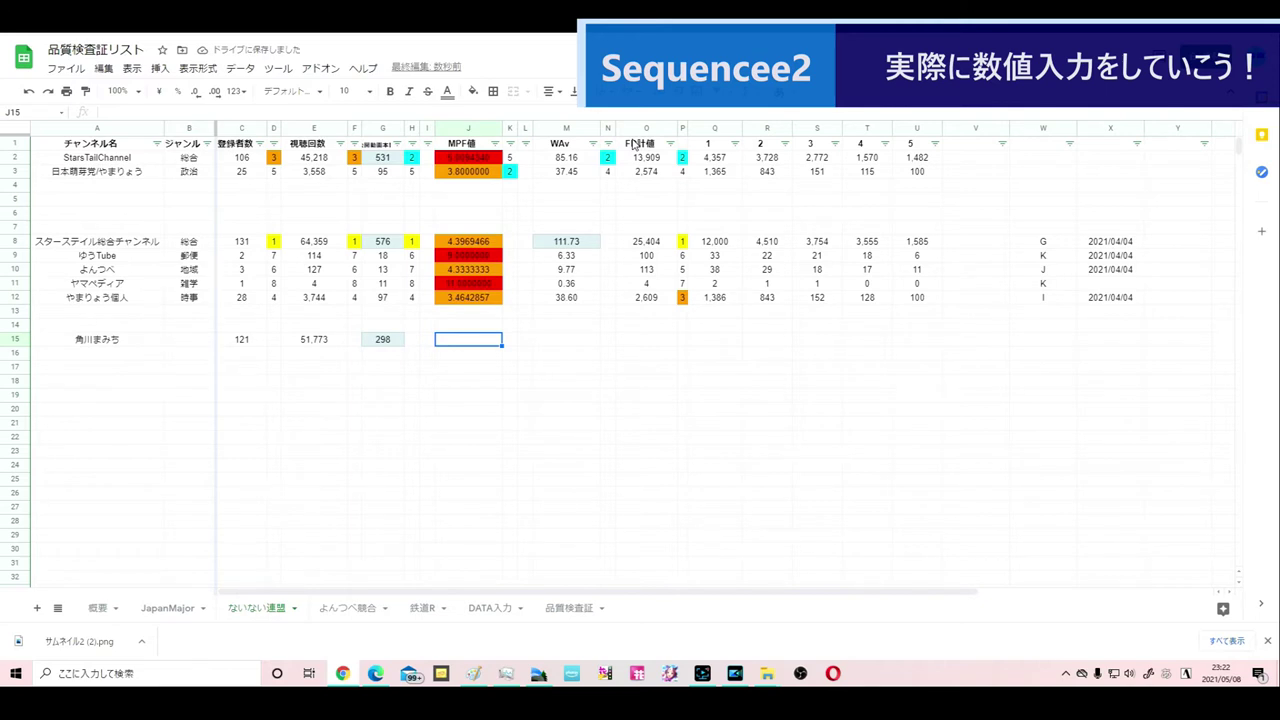
{"action": "key", "text": "Right"}
{"action": "key", "text": "Right"}
{"action": "key", "text": "Right"}
{"action": "key", "text": "Right"}
{"action": "key", "text": "Right"}
{"action": "key", "text": "Right"}
{"action": "key", "text": "Right"}
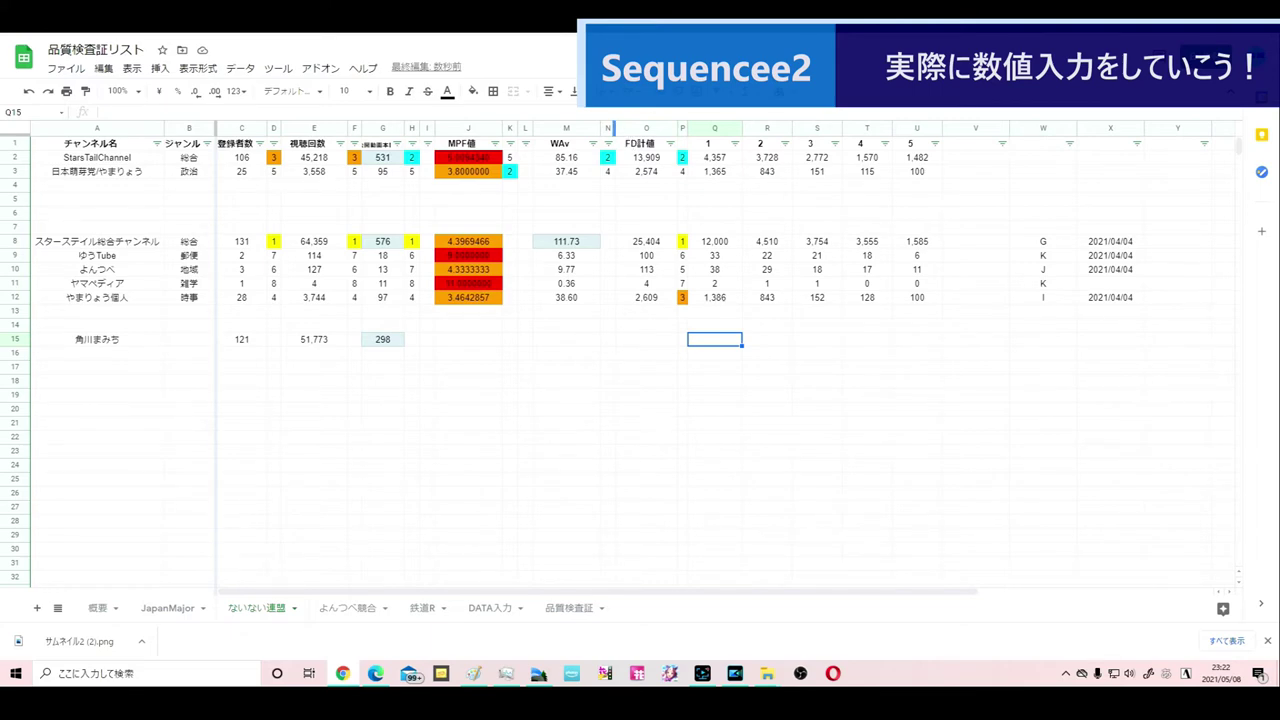
- Return to the channel's video list, dismiss the miniplayer, and sort the uploads by popularity (人気順)
{"action": "key", "text": "ctrl+Tab"}
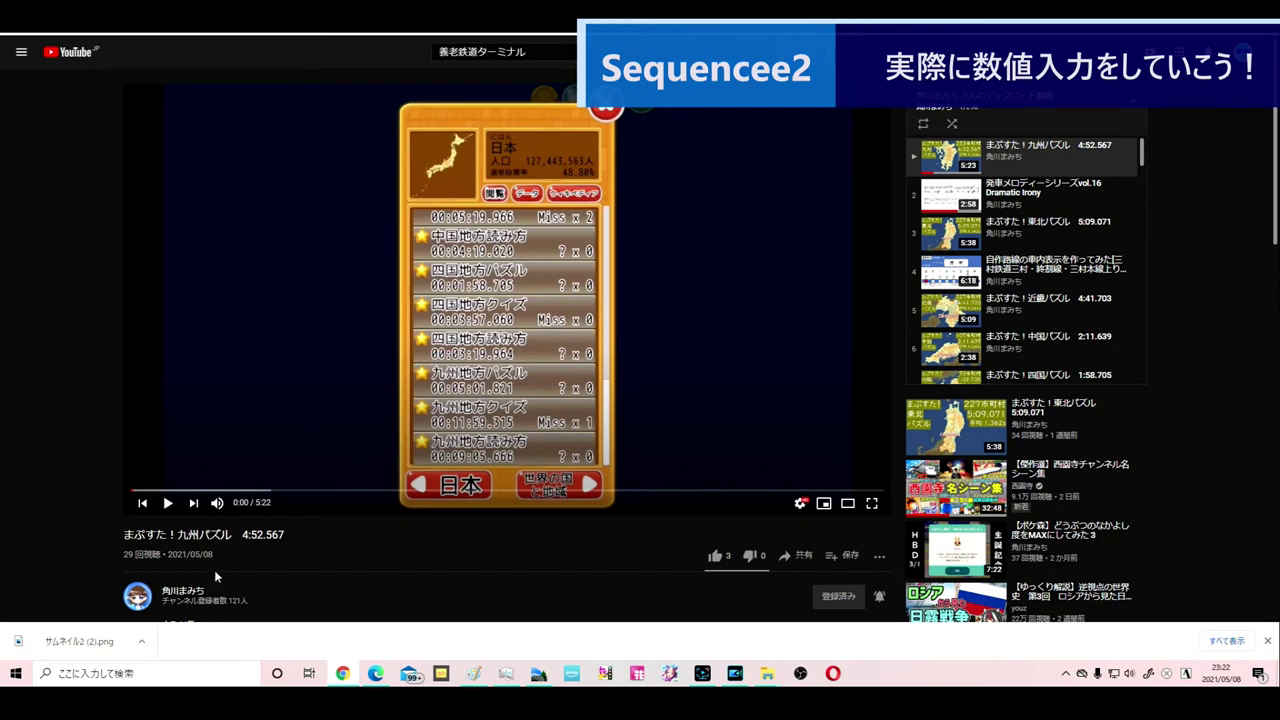
{"action": "left_click", "coordinate": [146, 597]}
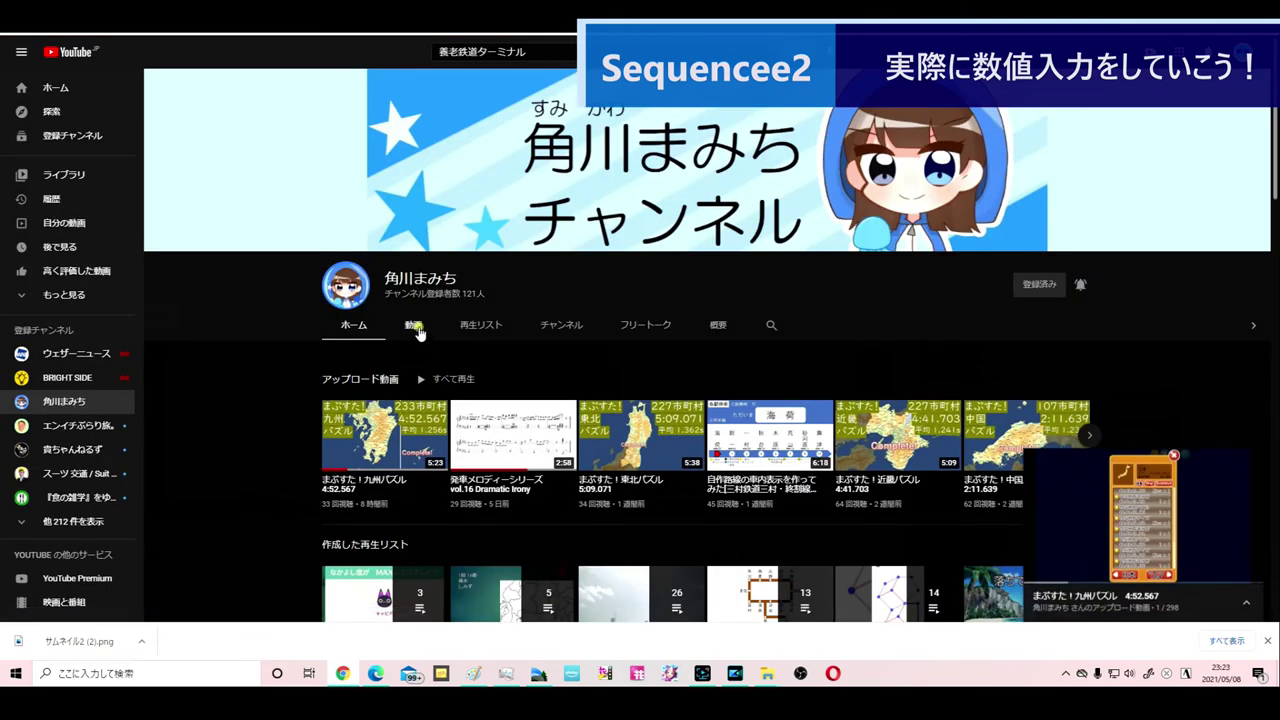
{"action": "left_click", "coordinate": [420, 330]}
{"action": "left_click", "coordinate": [1076, 378]}
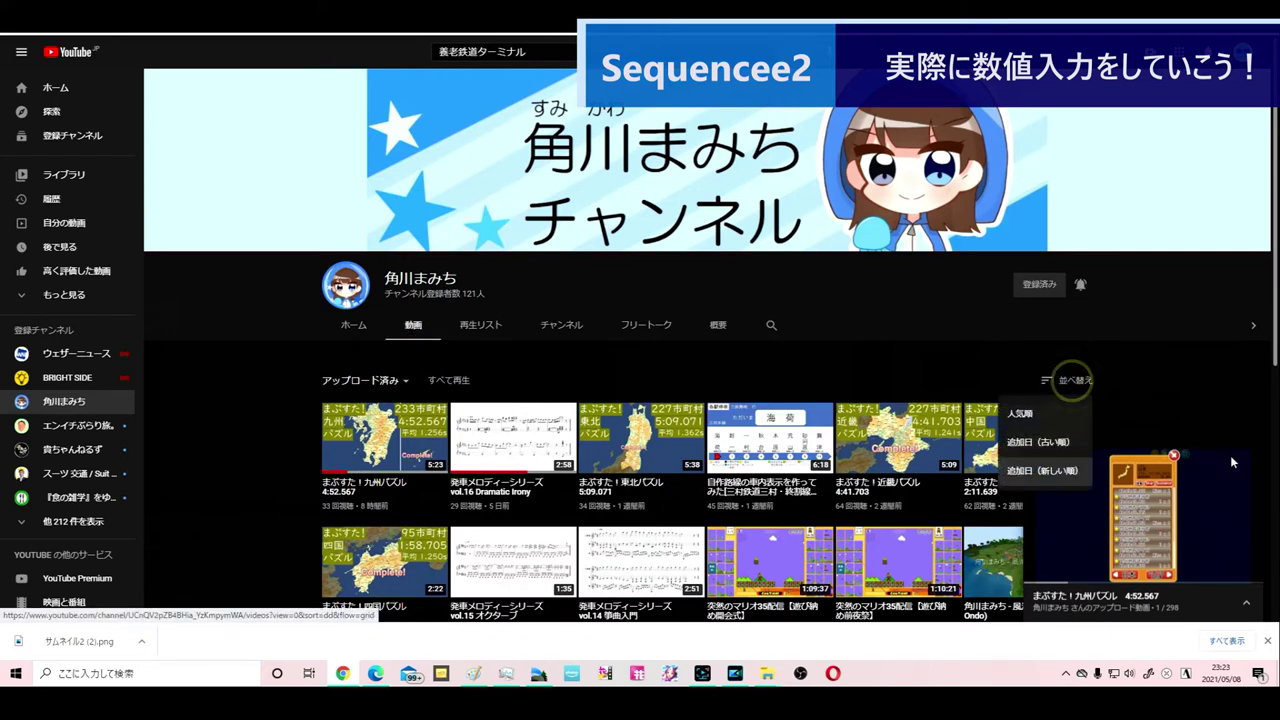
{"action": "left_click", "coordinate": [1249, 462]}
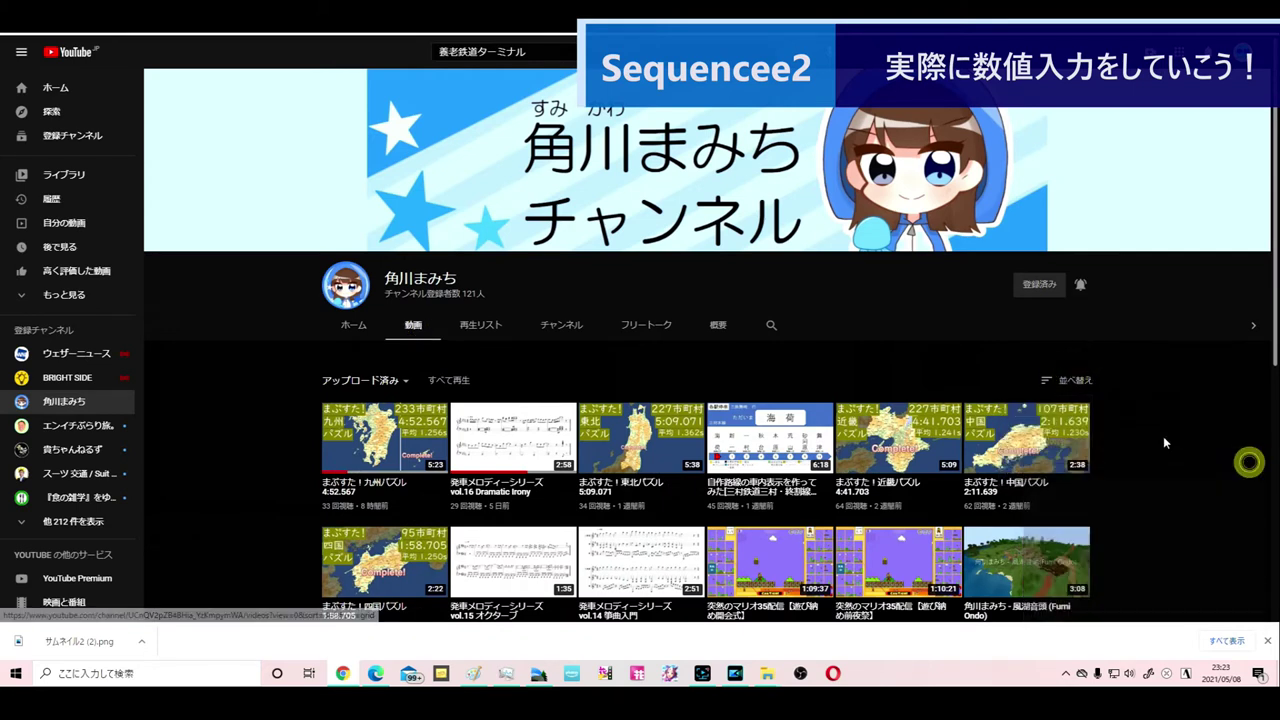
{"action": "left_click", "coordinate": [1070, 380]}
{"action": "left_click", "coordinate": [1064, 418]}
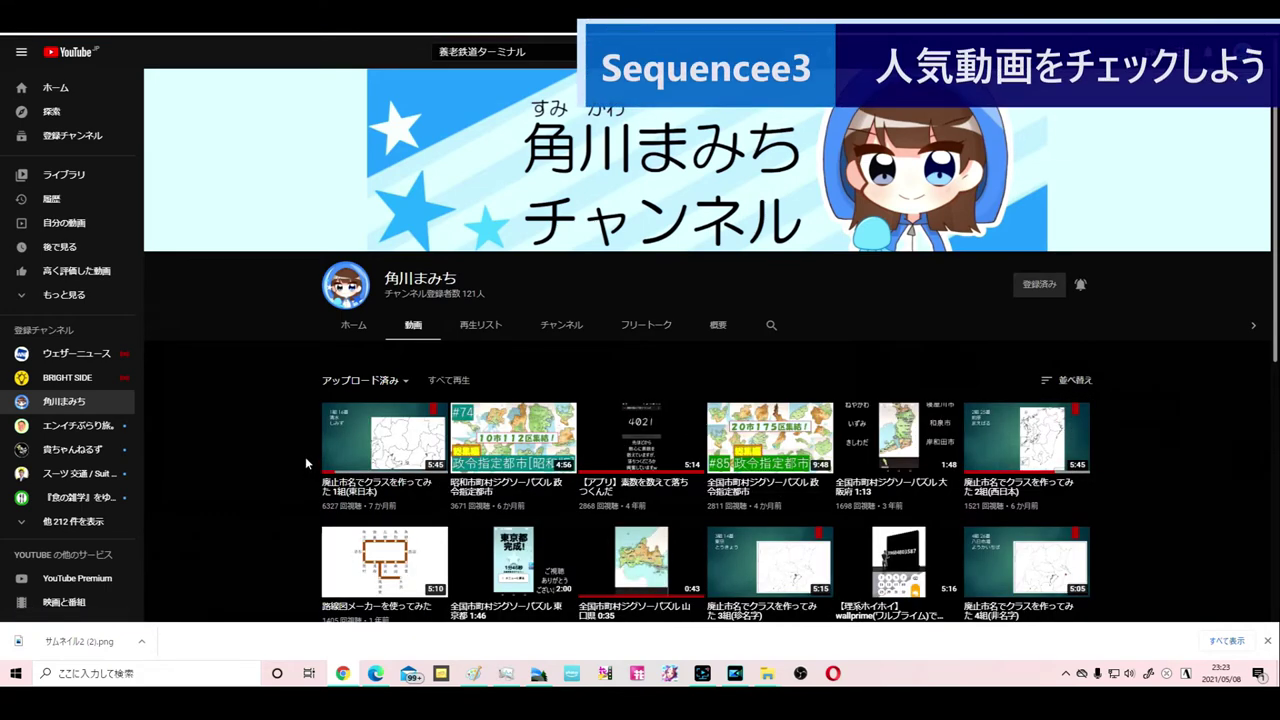
- Examine the channel's most popular uploads and their view counts
{"action": "scroll", "coordinate": [305, 458], "scroll_direction": "down", "scroll_amount": 2}
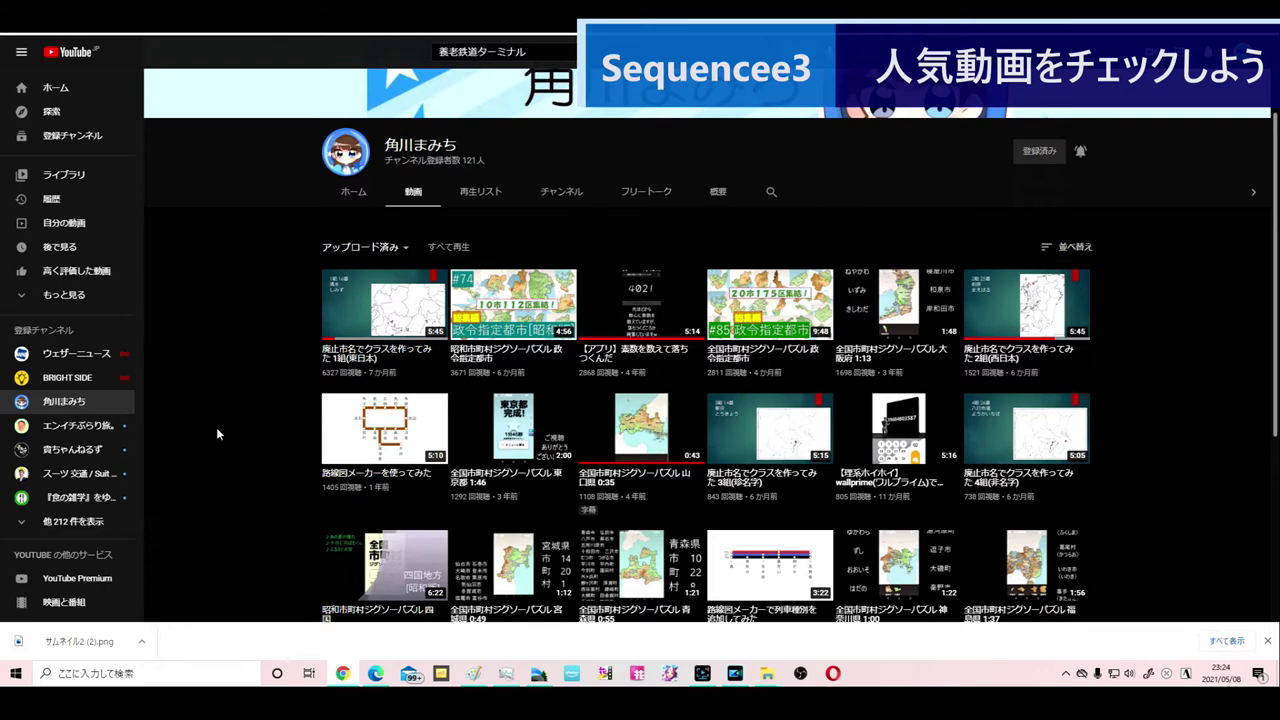
{"action": "scroll", "coordinate": [226, 416], "scroll_direction": "down", "scroll_amount": 2}
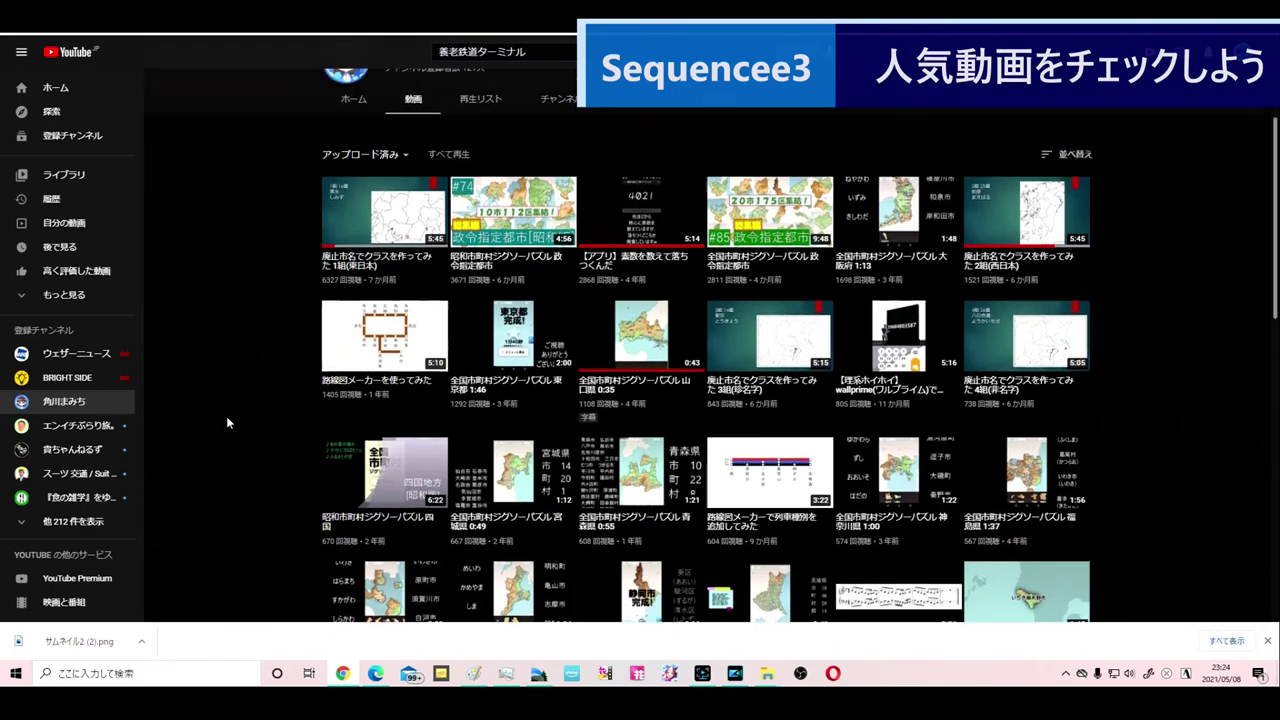
{"action": "scroll", "coordinate": [226, 416], "scroll_direction": "up", "scroll_amount": 4}
{"action": "scroll", "coordinate": [226, 416], "scroll_direction": "down", "scroll_amount": 3}
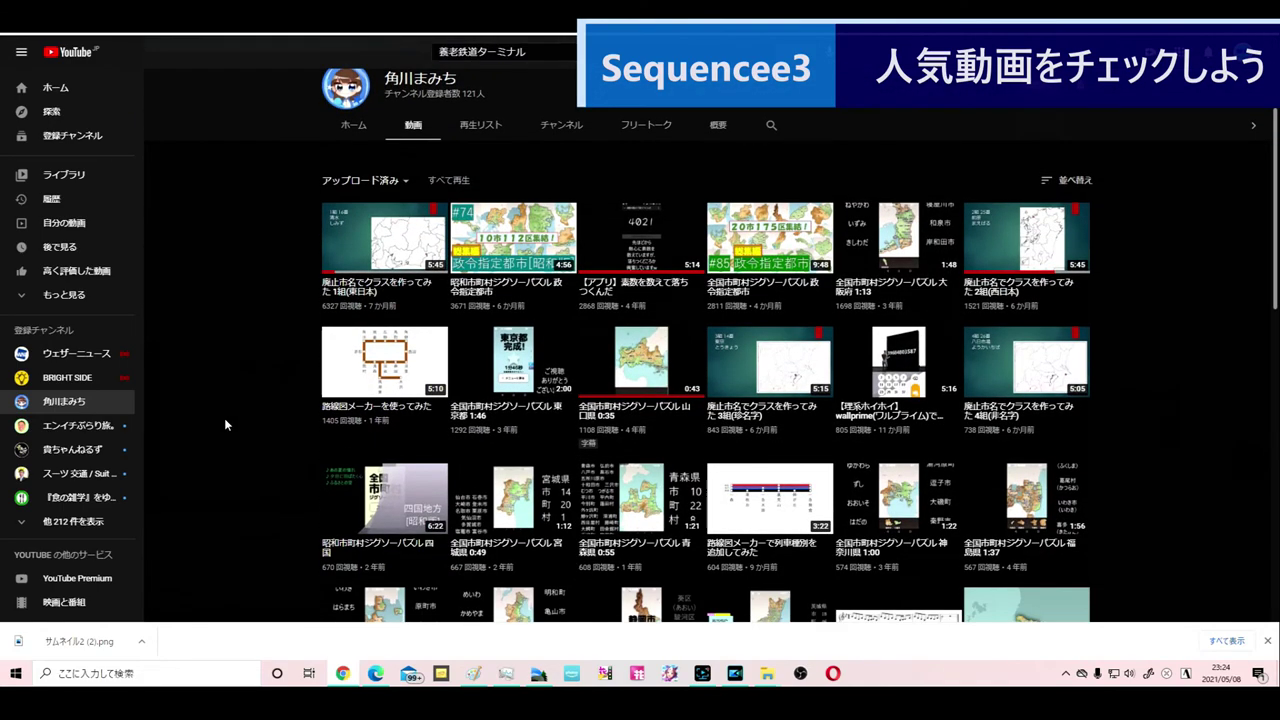
{"action": "scroll", "coordinate": [224, 418], "scroll_direction": "down", "scroll_amount": 2}
{"action": "scroll", "coordinate": [224, 418], "scroll_direction": "down", "scroll_amount": 1}
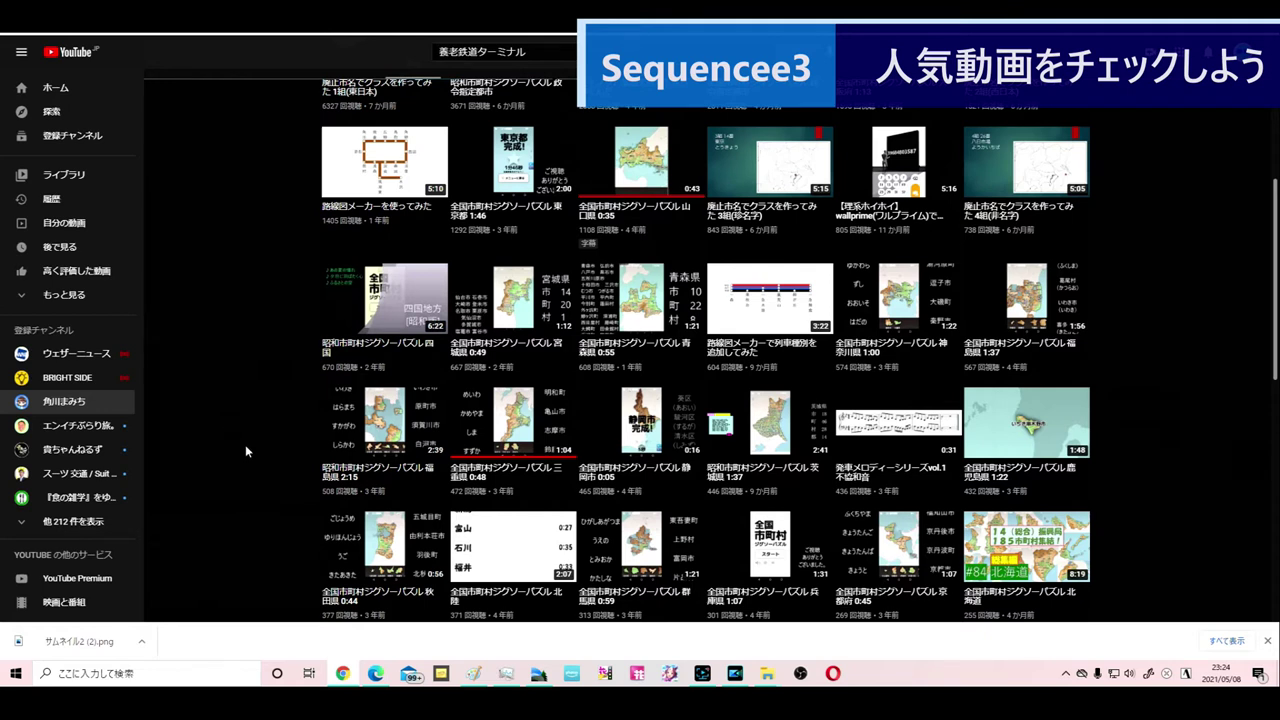
- Switch to Simutrans to view the coastal cities on the map, and return to YouTube
{"action": "mouse_move", "coordinate": [538, 678]}
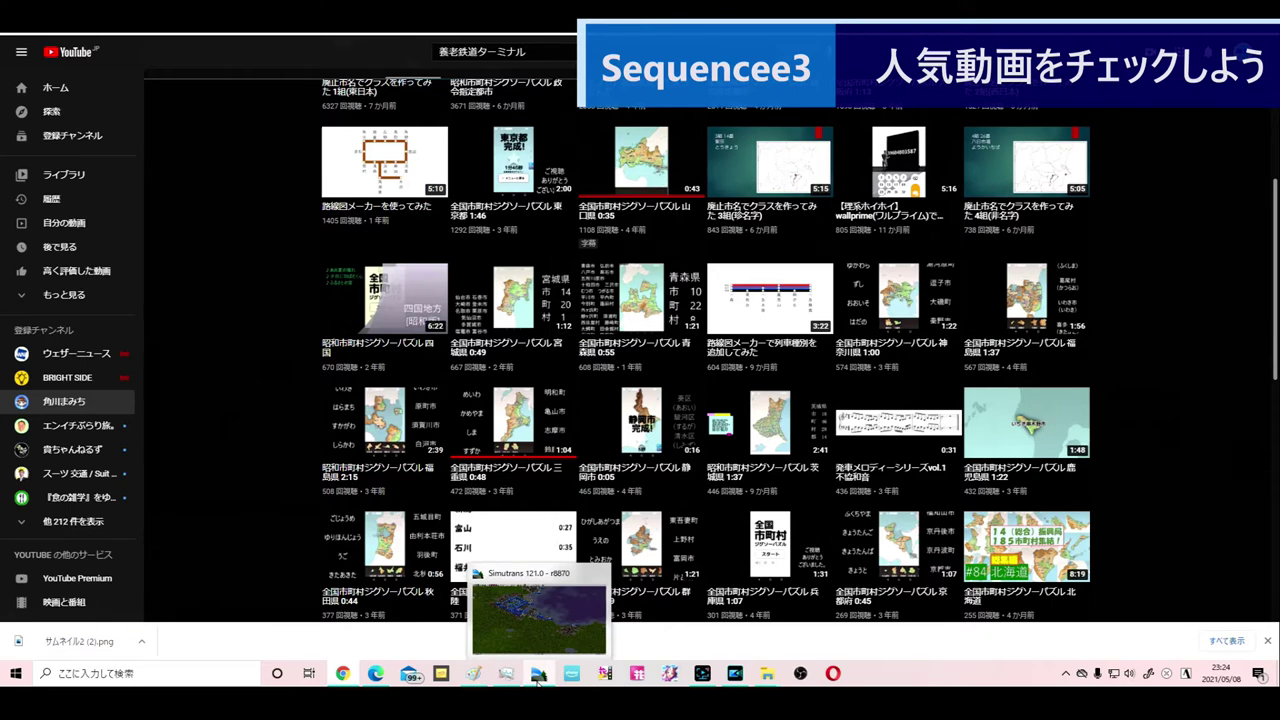
{"action": "left_click", "coordinate": [538, 675]}
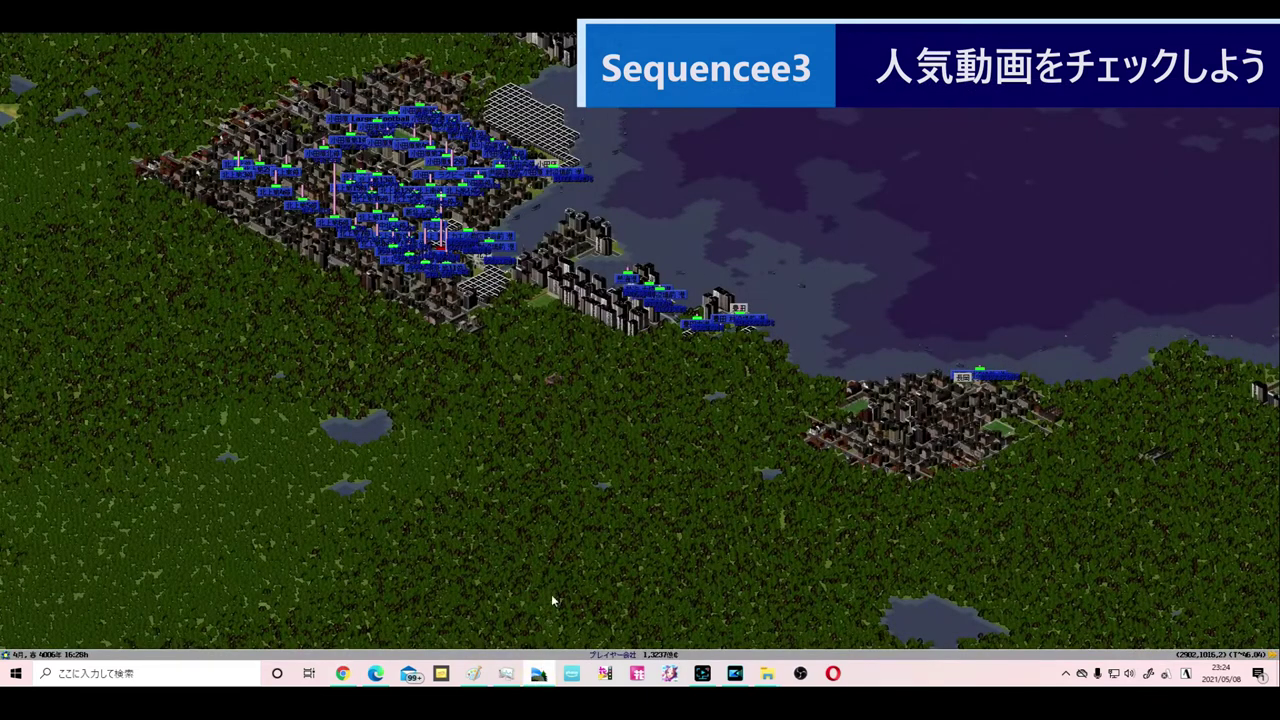
{"action": "left_click_drag", "start_coordinate": [549, 406], "coordinate": [509, 626]}
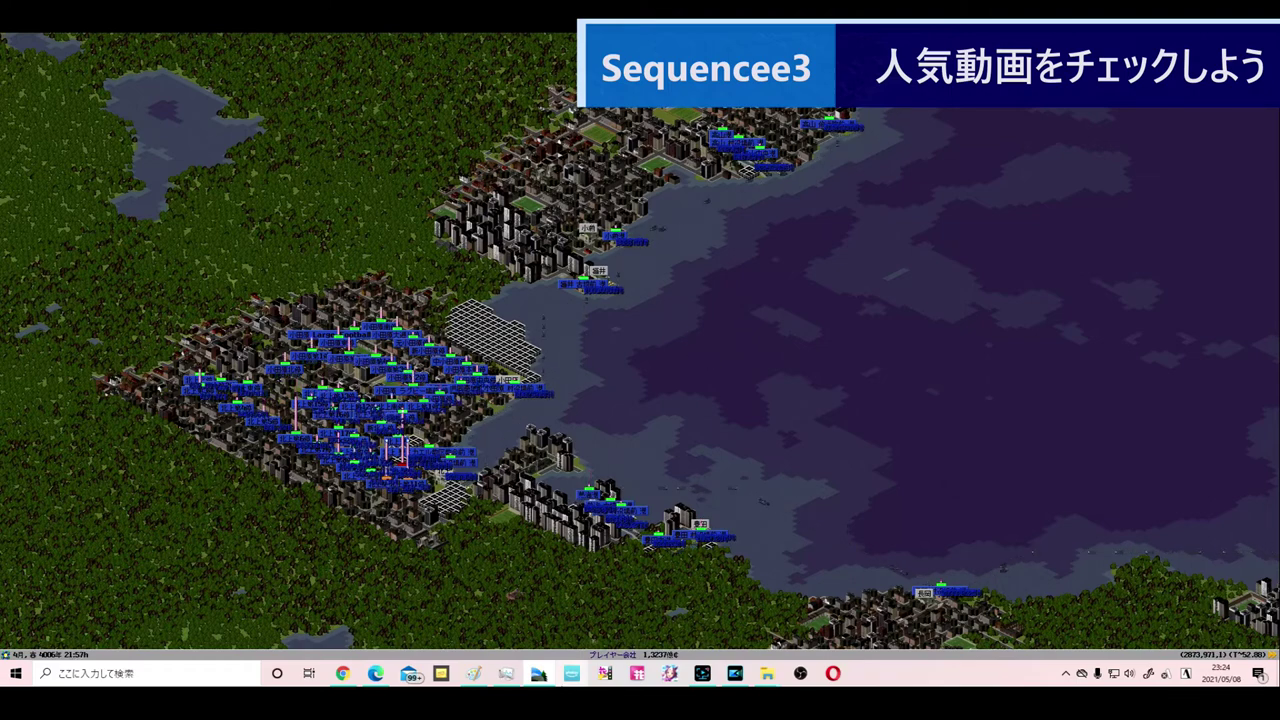
{"action": "left_click", "coordinate": [540, 674]}
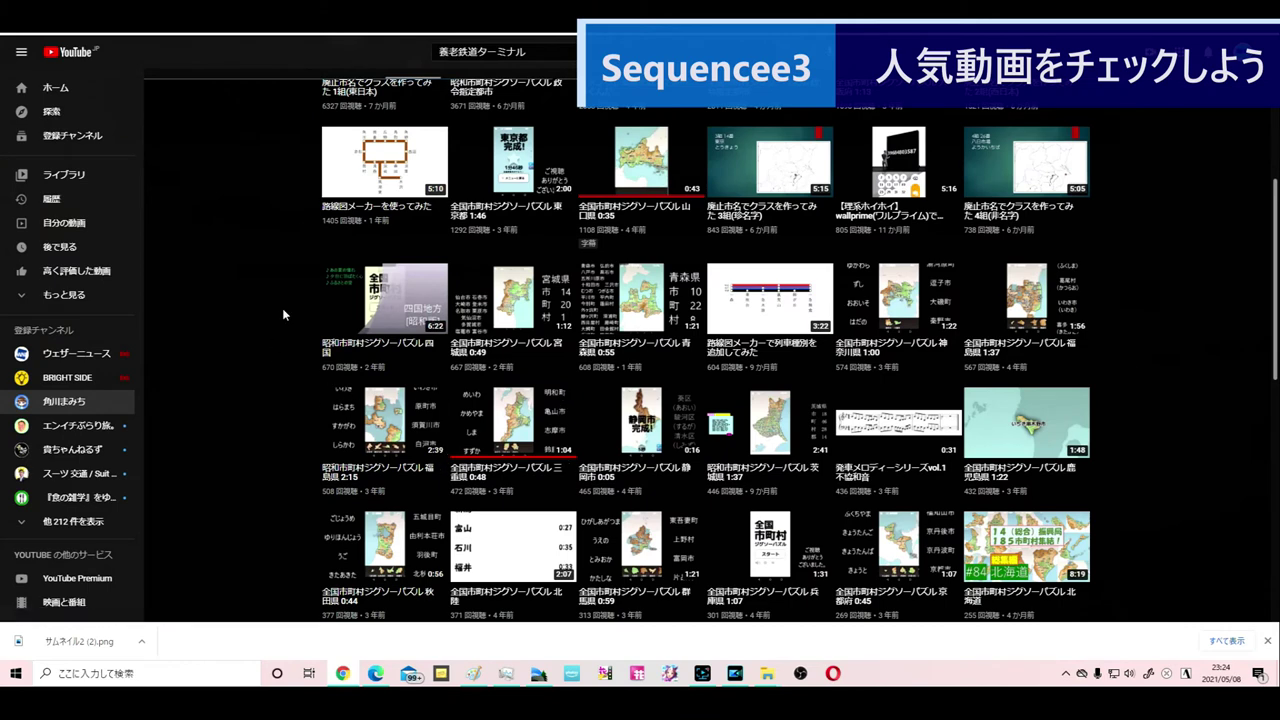
- Examine the titles and view counts of the lower-ranked uploads in the popularity-sorted list
{"action": "scroll", "coordinate": [282, 312], "scroll_direction": "down", "scroll_amount": 1}
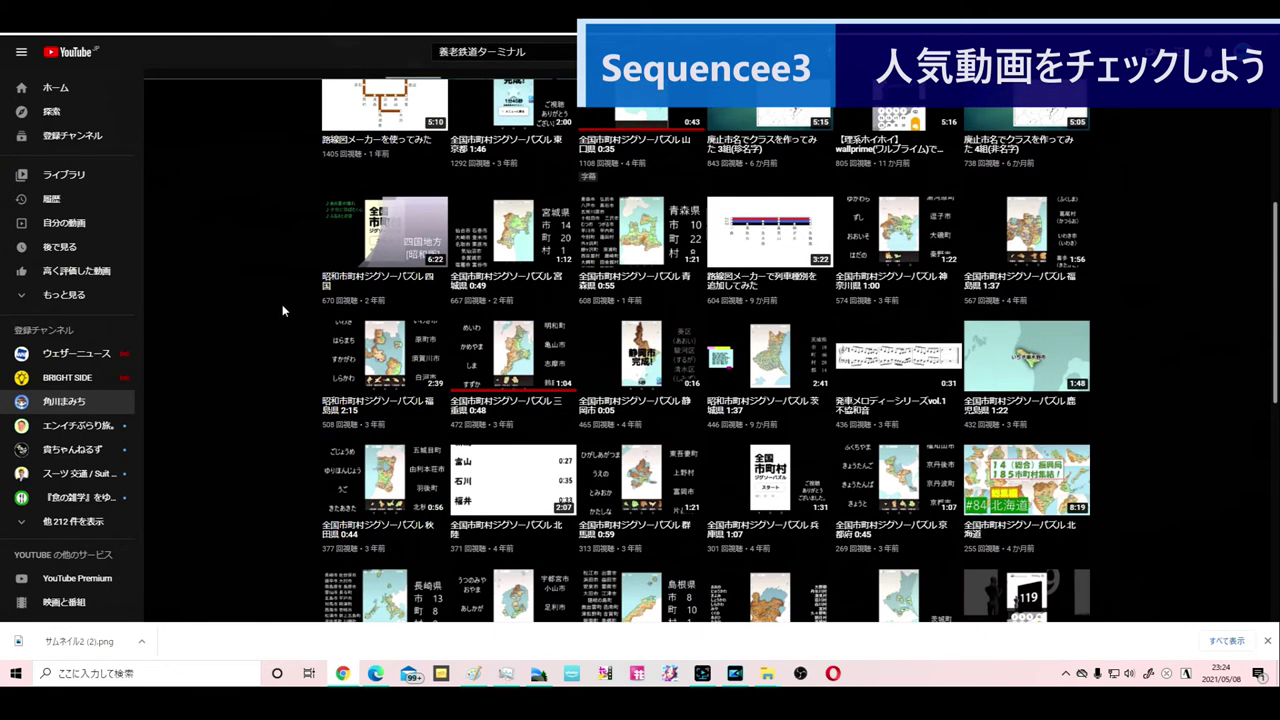
{"action": "scroll", "coordinate": [268, 316], "scroll_direction": "down", "scroll_amount": 4}
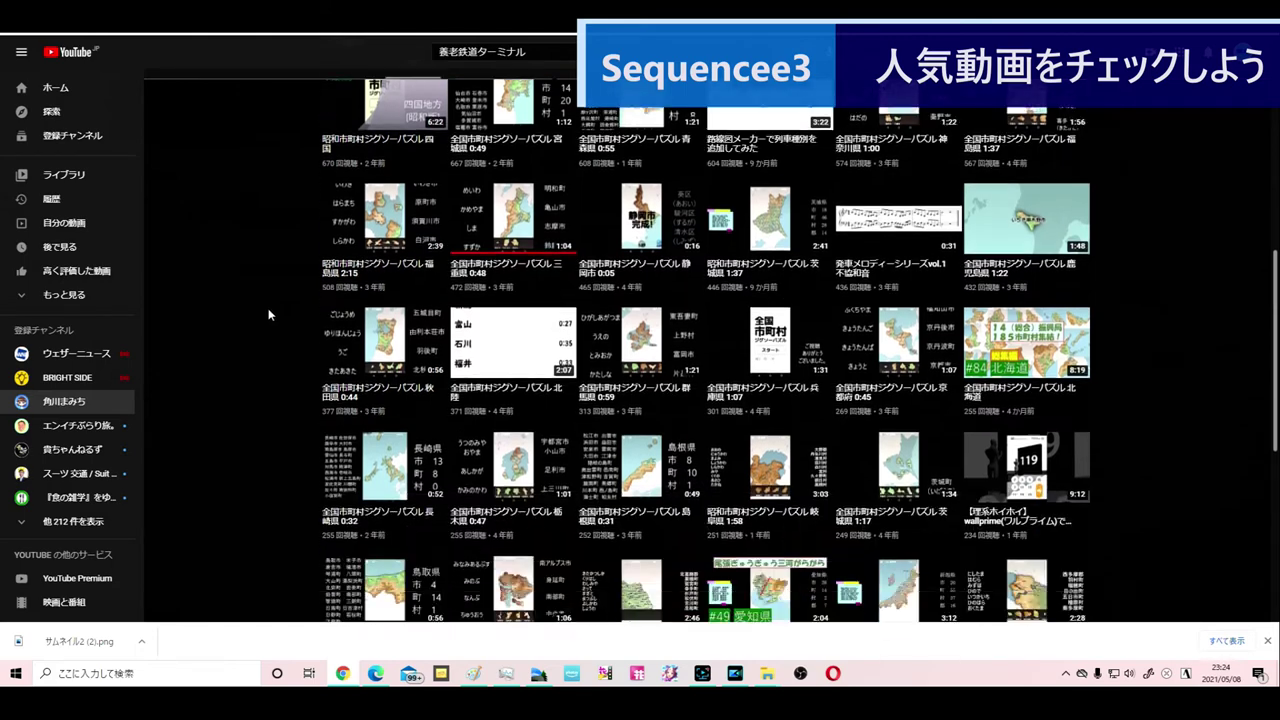
{"action": "scroll", "coordinate": [273, 317], "scroll_direction": "down", "scroll_amount": 2}
{"action": "scroll", "coordinate": [271, 314], "scroll_direction": "down", "scroll_amount": 2}
{"action": "mouse_move", "coordinate": [620, 325]}
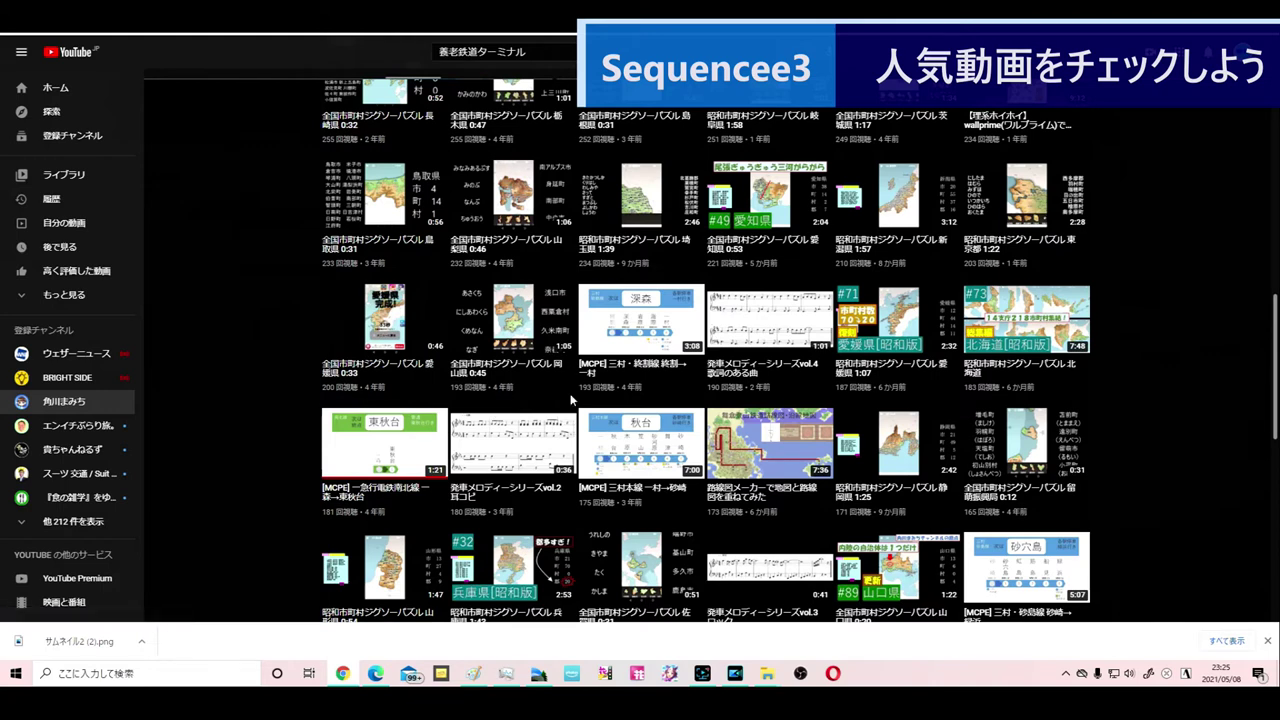
- Look through the popularity-sorted uploads and record 3671 and 3868 as the second and third most popular videos' views in row 15
{"action": "mouse_move", "coordinate": [513, 340]}
{"action": "scroll", "coordinate": [277, 405], "scroll_direction": "up", "scroll_amount": 3}
{"action": "scroll", "coordinate": [277, 405], "scroll_direction": "up", "scroll_amount": 10}
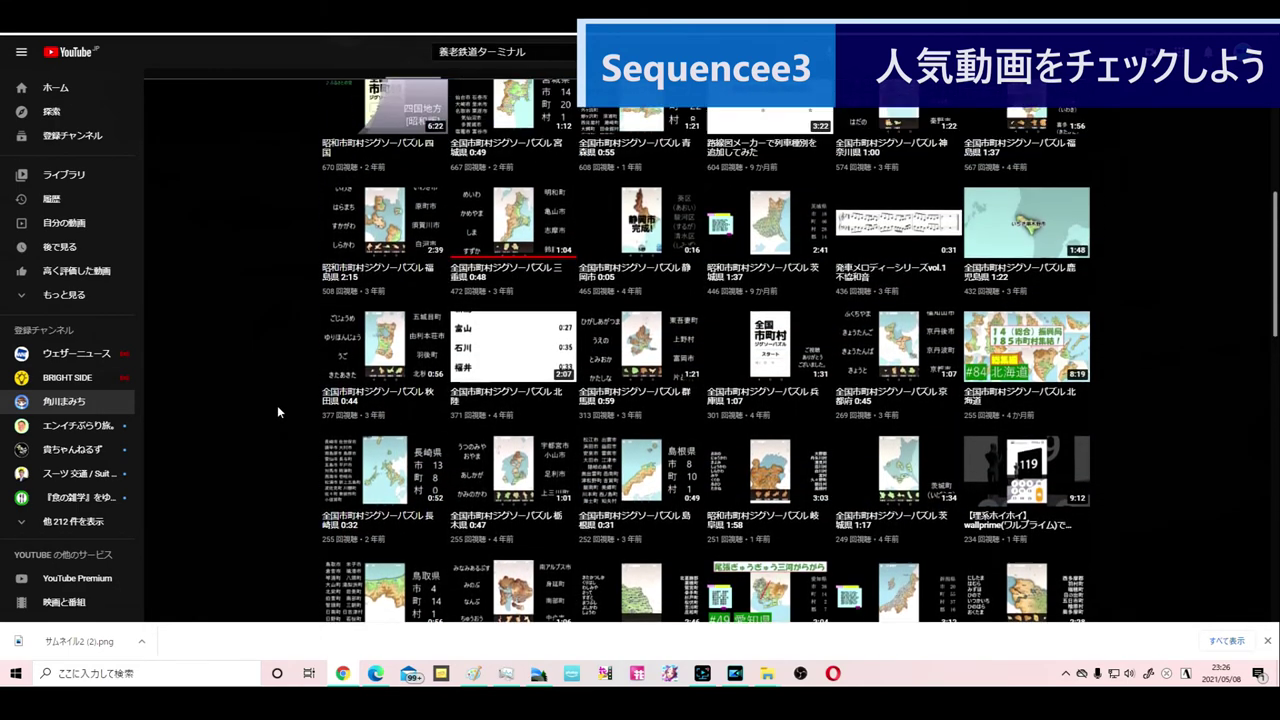
{"action": "scroll", "coordinate": [277, 405], "scroll_direction": "down", "scroll_amount": 3}
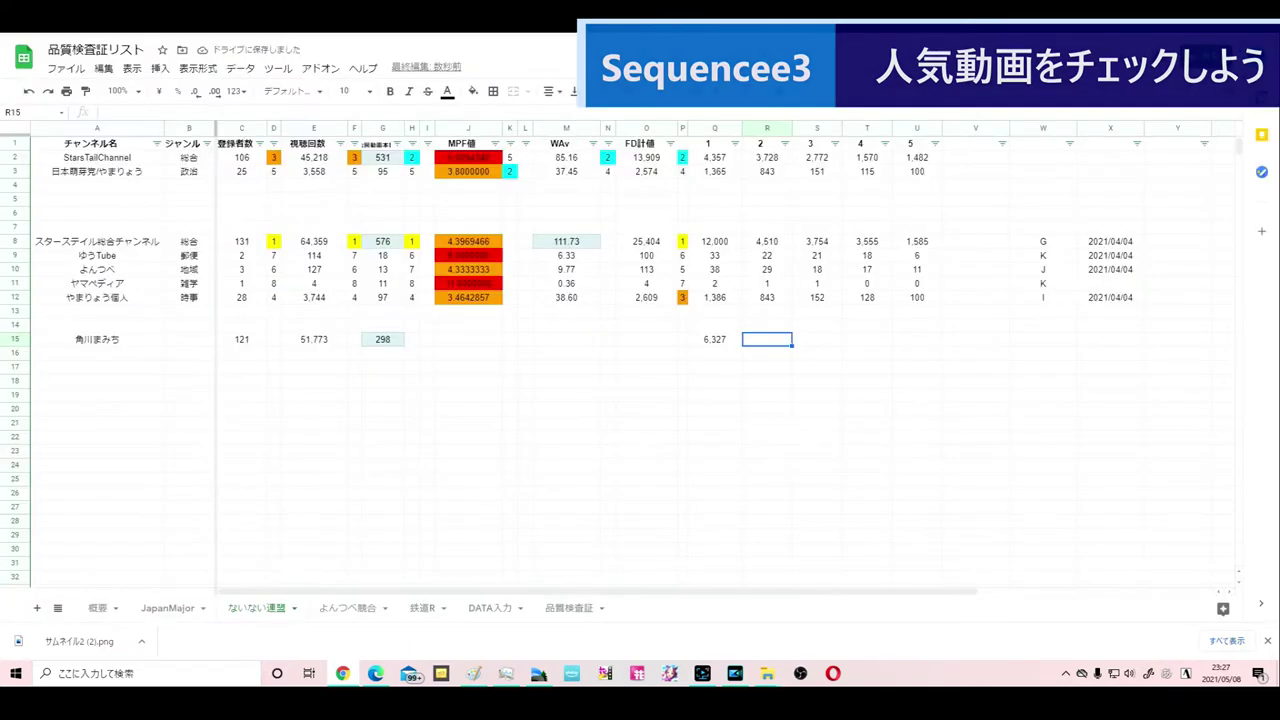
{"action": "type", "text": "3671"}
{"action": "key", "text": "Tab"}
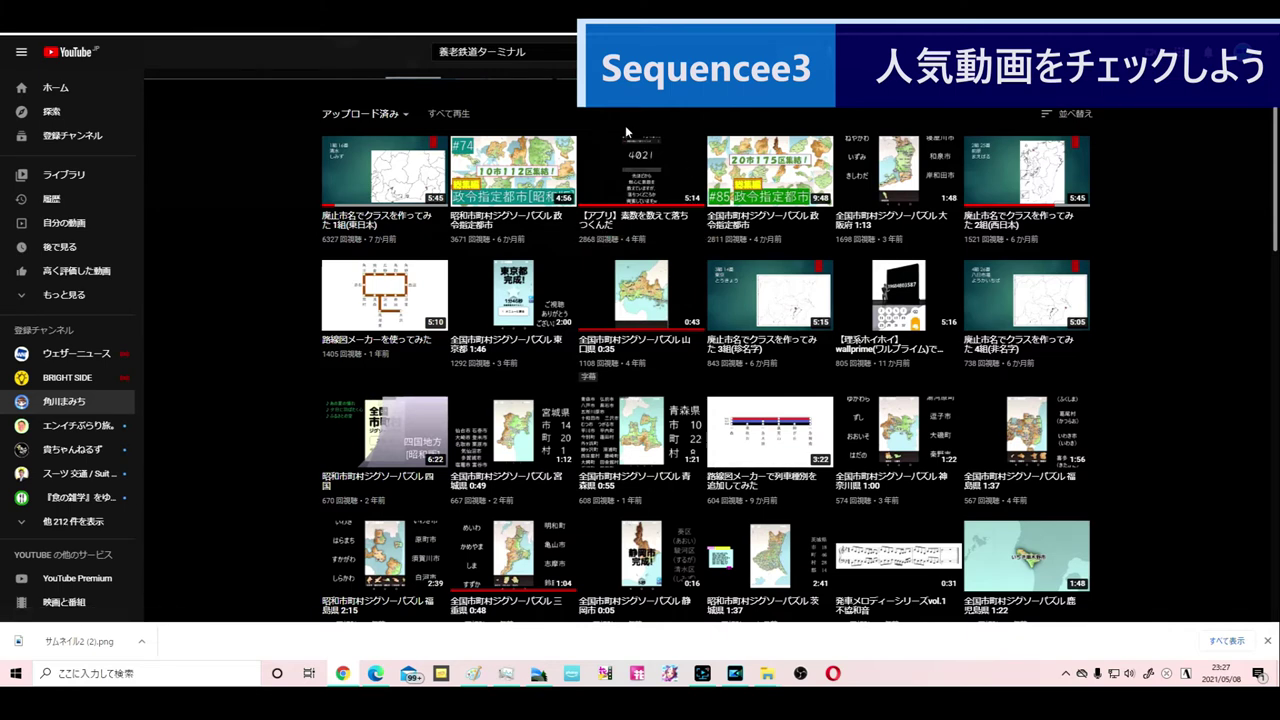
{"action": "key", "text": "ctrl+Tab"}
{"action": "type", "text": "3868"}
{"action": "key", "text": "Tab"}
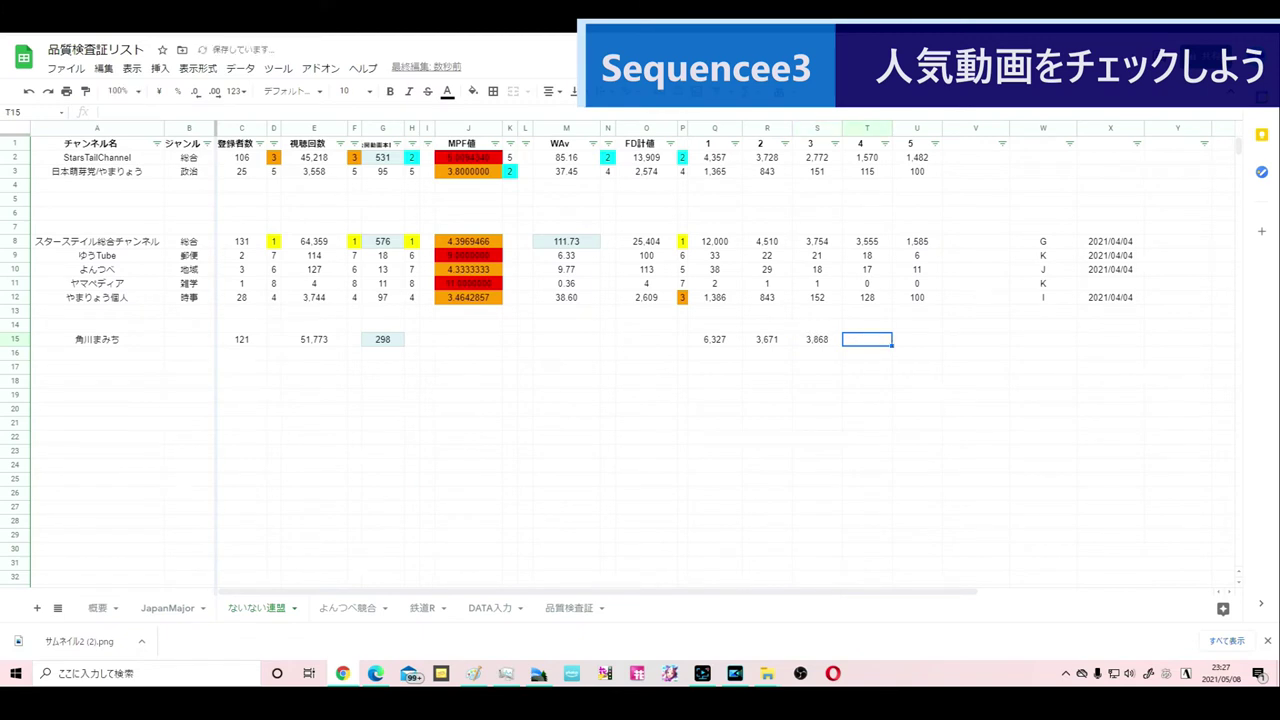
- Correct the third video's view count to 2868, and enter 2811 and 1698 for the fourth and fifth videos
{"action": "left_click", "coordinate": [817, 339]}
{"action": "type", "text": "2868"}
{"action": "key", "text": "Tab"}
{"action": "key", "text": "ctrl+shift+Tab"}
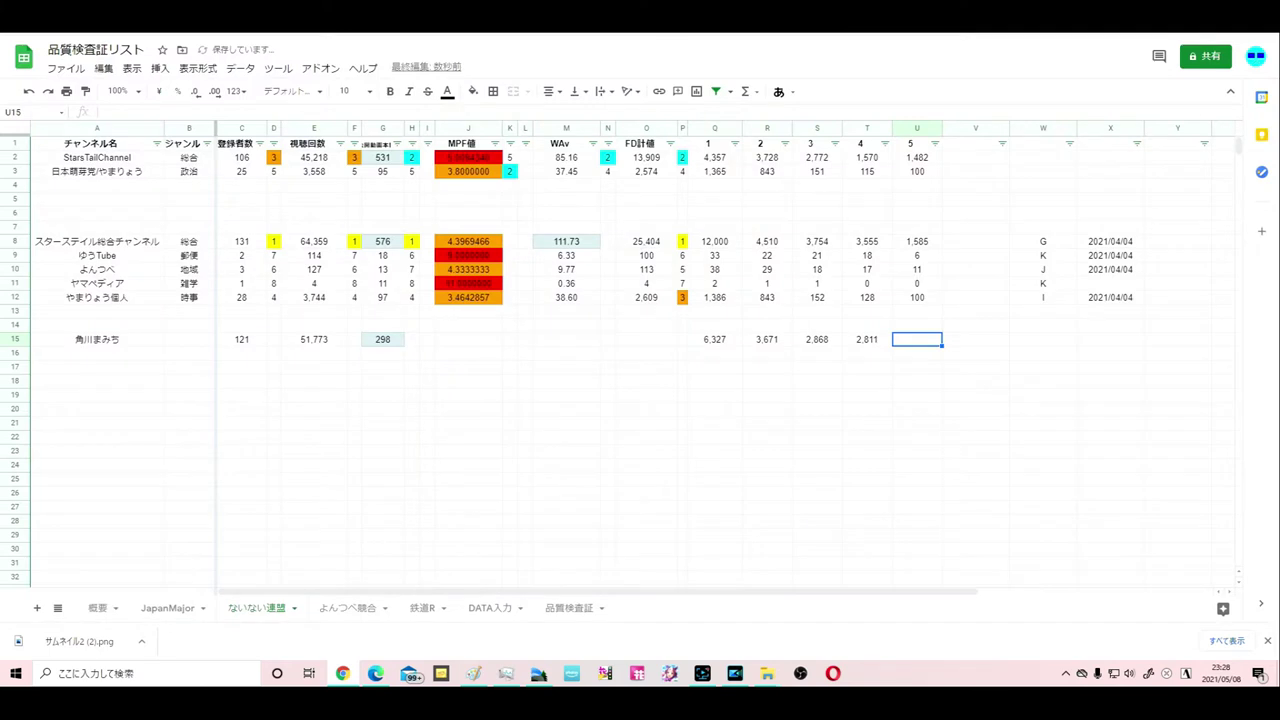
{"action": "type", "text": "169"}
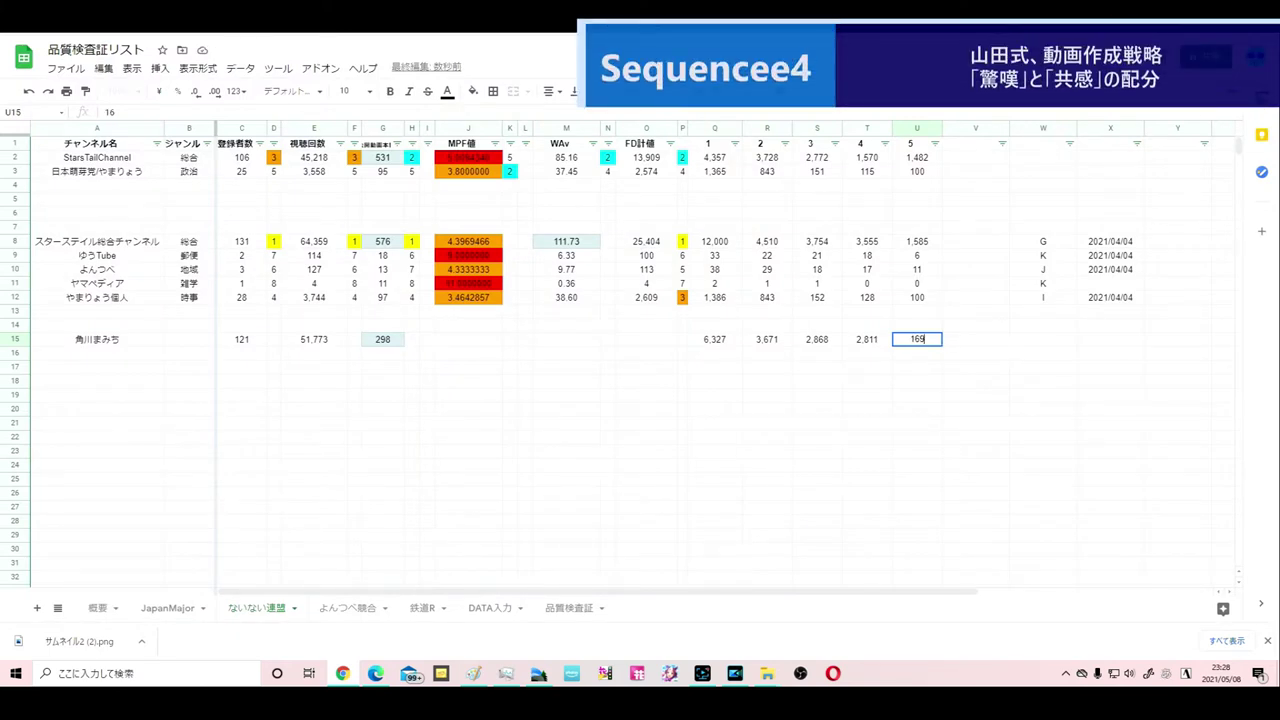
{"action": "type", "text": "8"}
{"action": "left_click", "coordinate": [817, 353]}
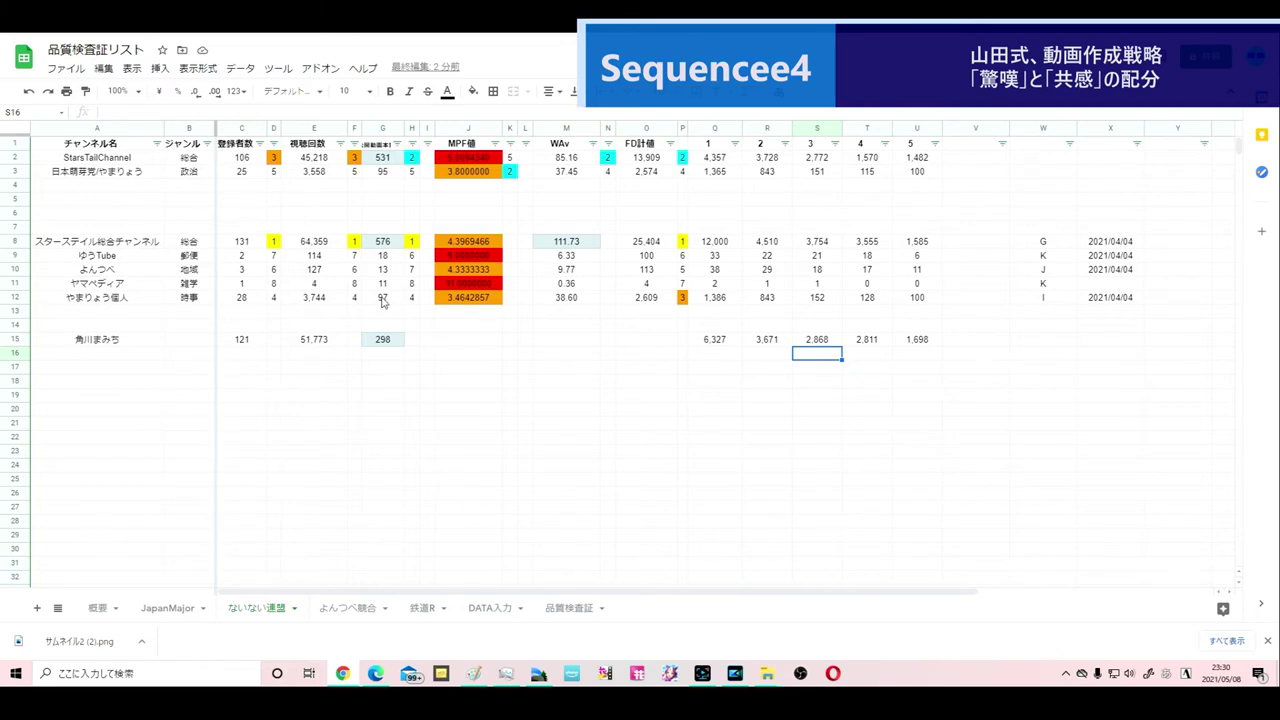
- Copy the FD計値 sum formula from row 12 into the 角川まみち row 15
{"action": "left_click", "coordinate": [657, 299]}
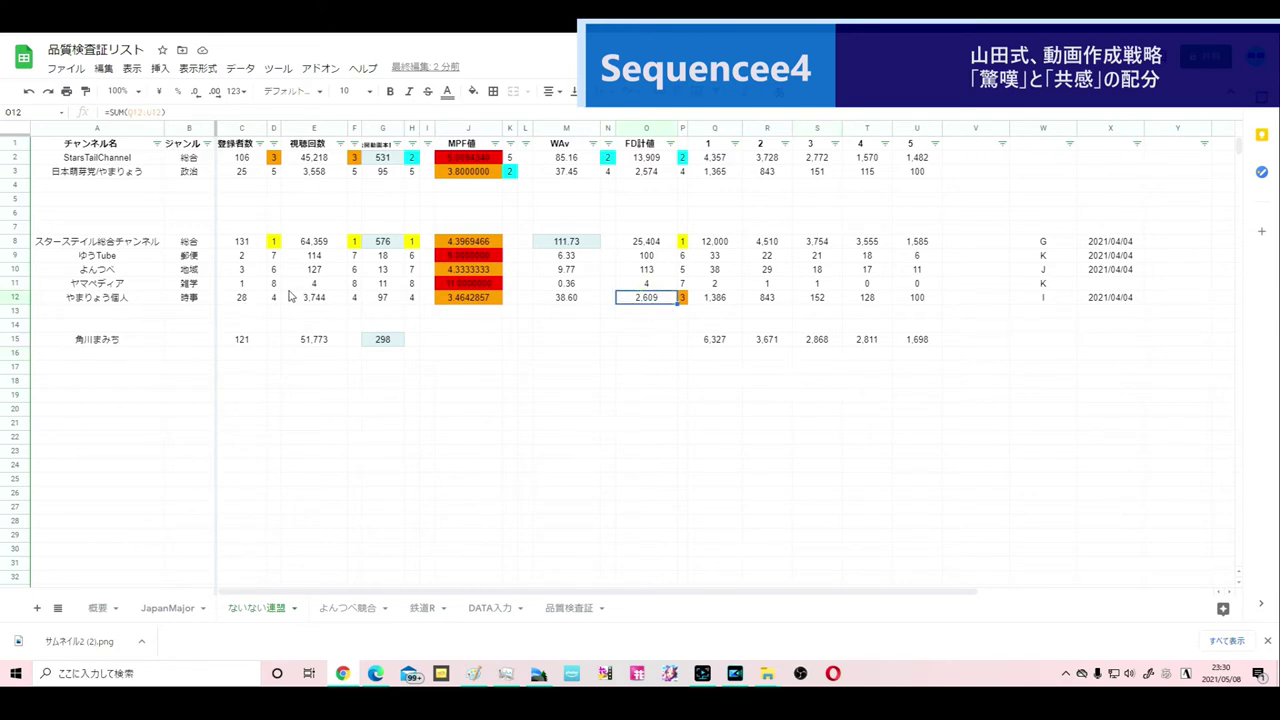
{"action": "key", "text": "ctrl+c"}
{"action": "key", "text": "Down"}
{"action": "key", "text": "Down"}
{"action": "key", "text": "Down"}
{"action": "key", "text": "ctrl+v"}
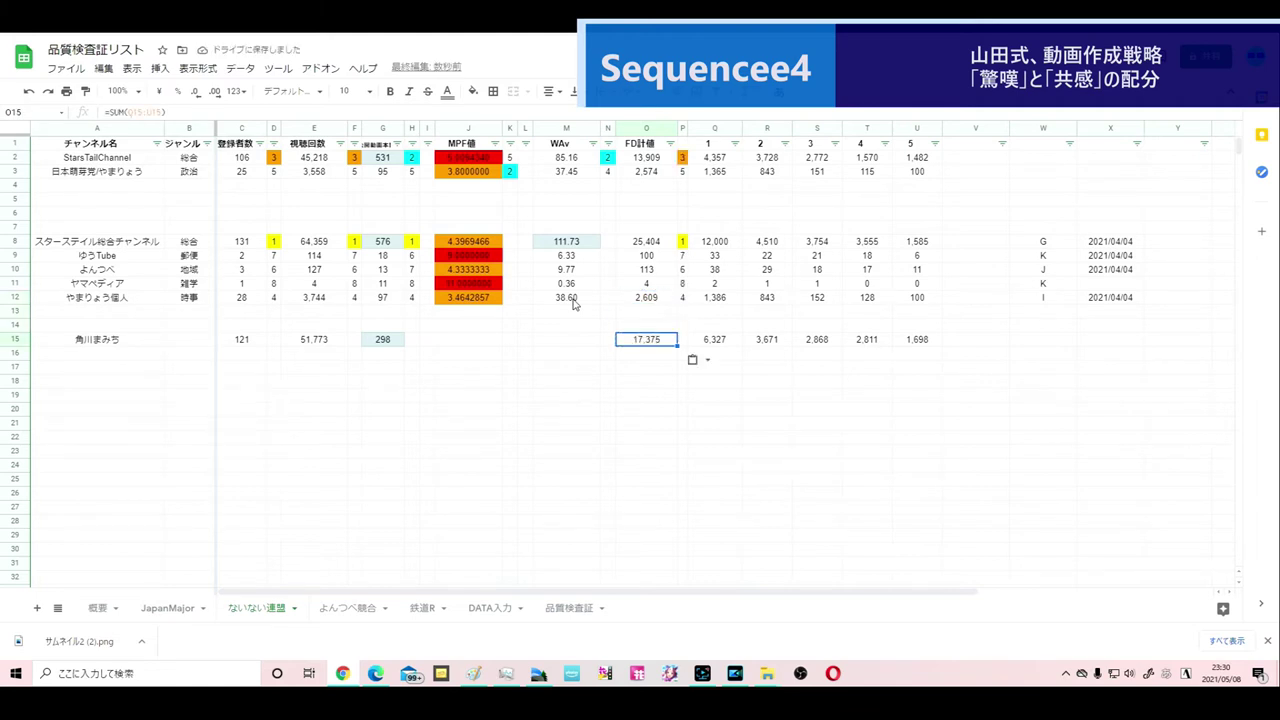
{"action": "key", "text": "Left"}
{"action": "key", "text": "Left"}
{"action": "key", "text": "Left"}
{"action": "key", "text": "Up"}
{"action": "key", "text": "Up"}
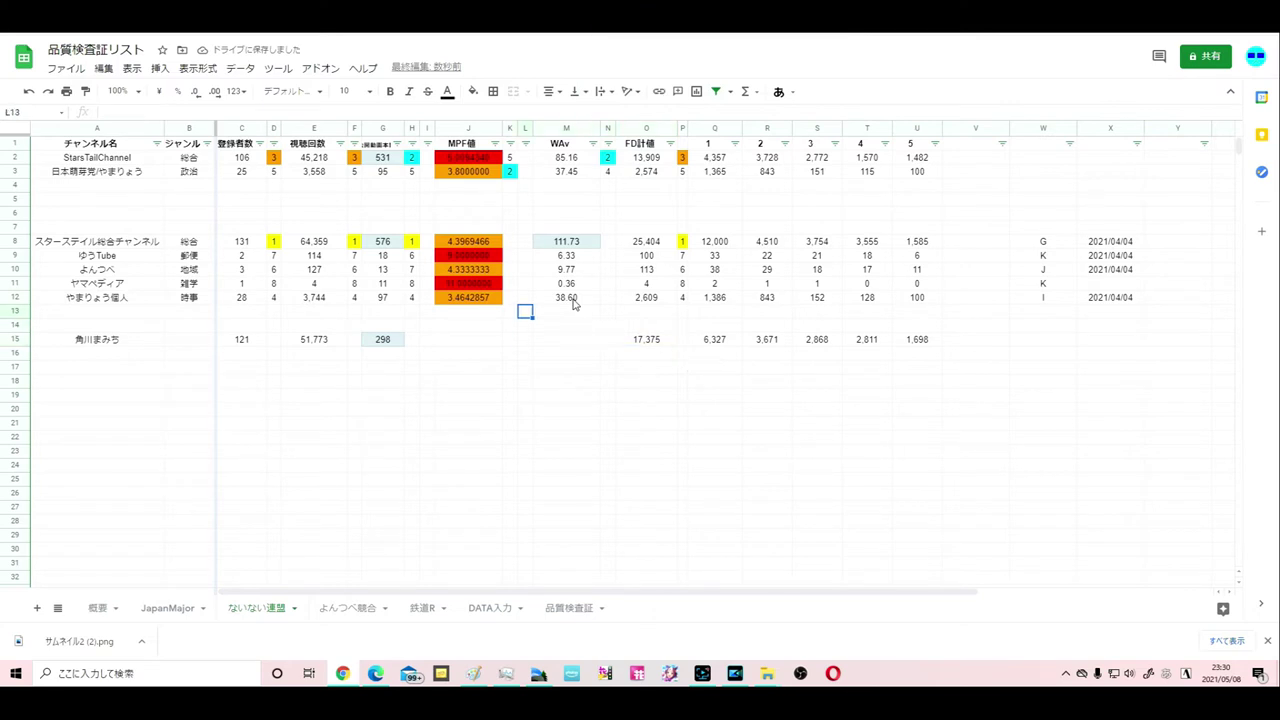
{"action": "left_click", "coordinate": [574, 299]}
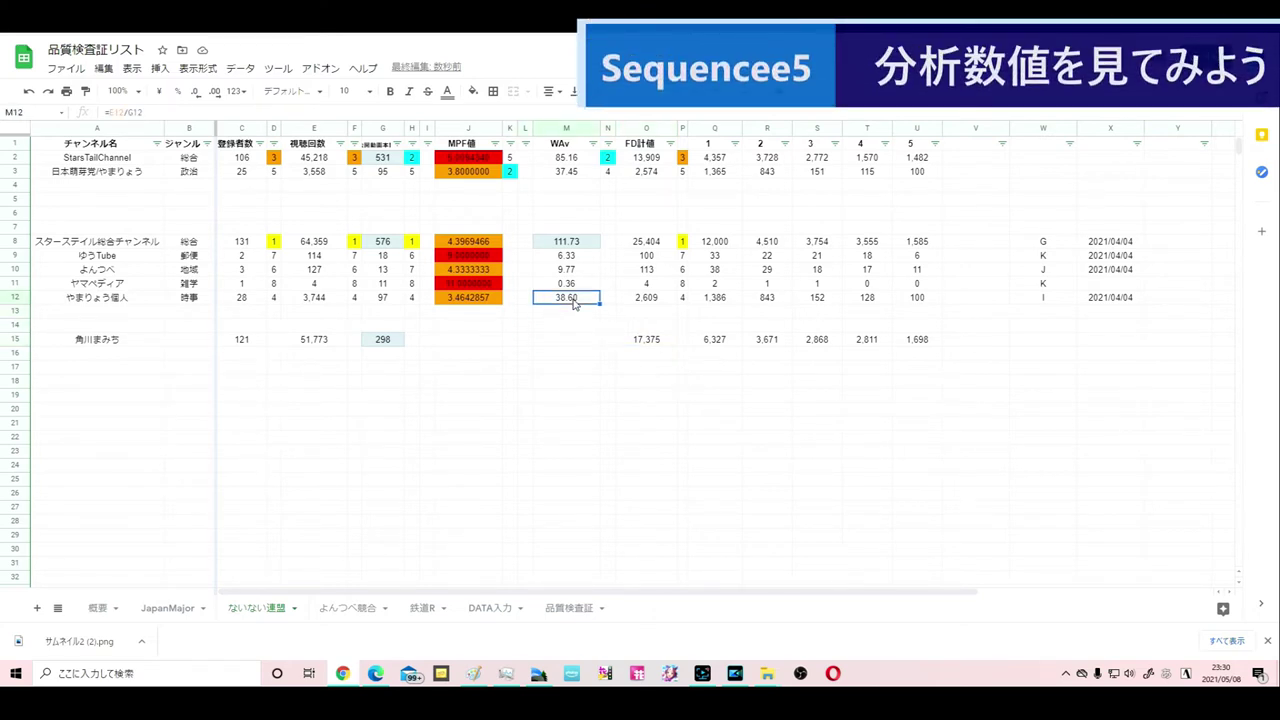
{"action": "key", "text": "ctrl+v"}
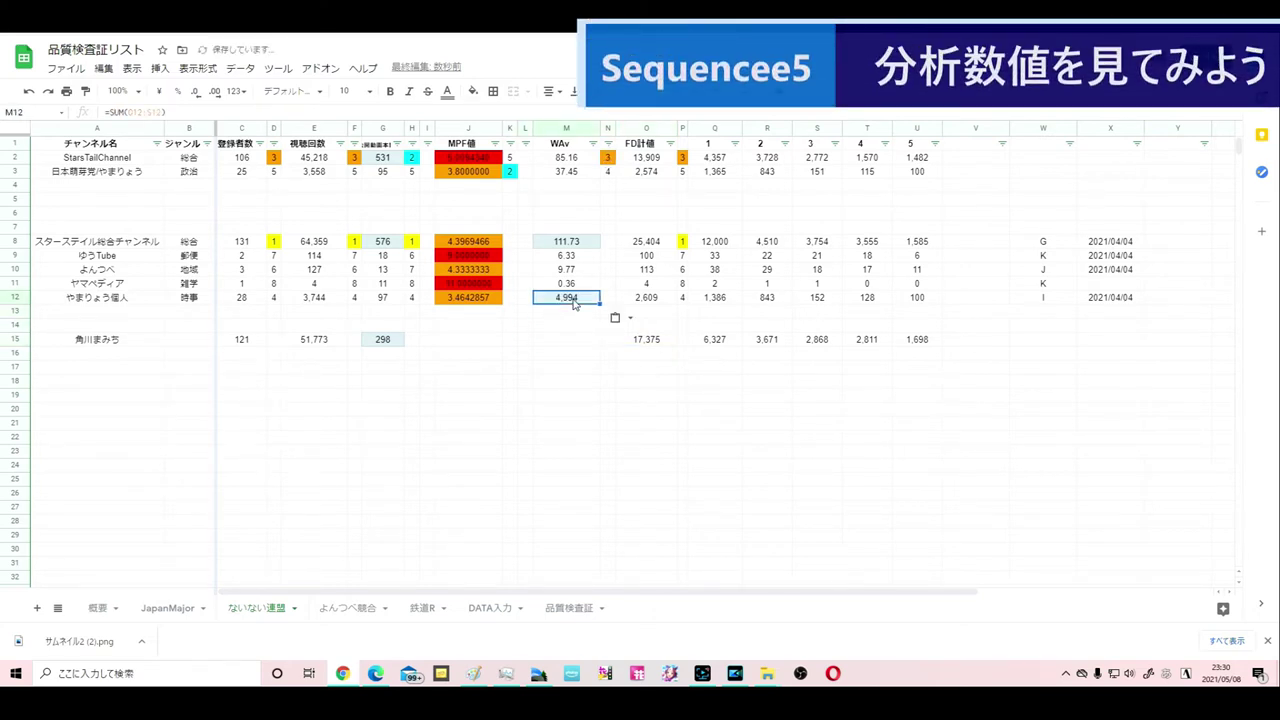
{"action": "key", "text": "ctrl+z"}
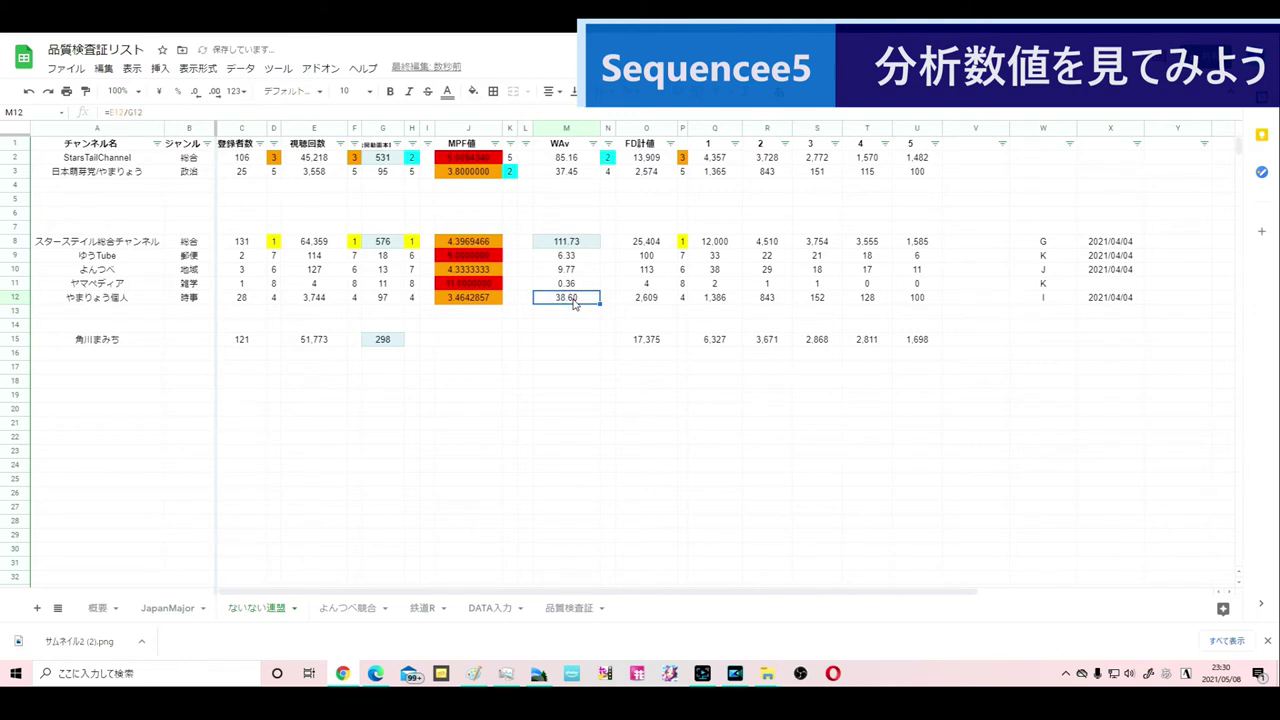
- Fill the WAv cell of row 15 with the views-per-video formula from row 12
{"action": "key", "text": "Down"}
{"action": "key", "text": "Down"}
{"action": "key", "text": "Down"}
{"action": "key", "text": "ctrl+v"}
- Copy the MPF値 formula from row 12 into row 15
{"action": "key", "text": "Left"}
{"action": "key", "text": "Left"}
{"action": "key", "text": "Left"}
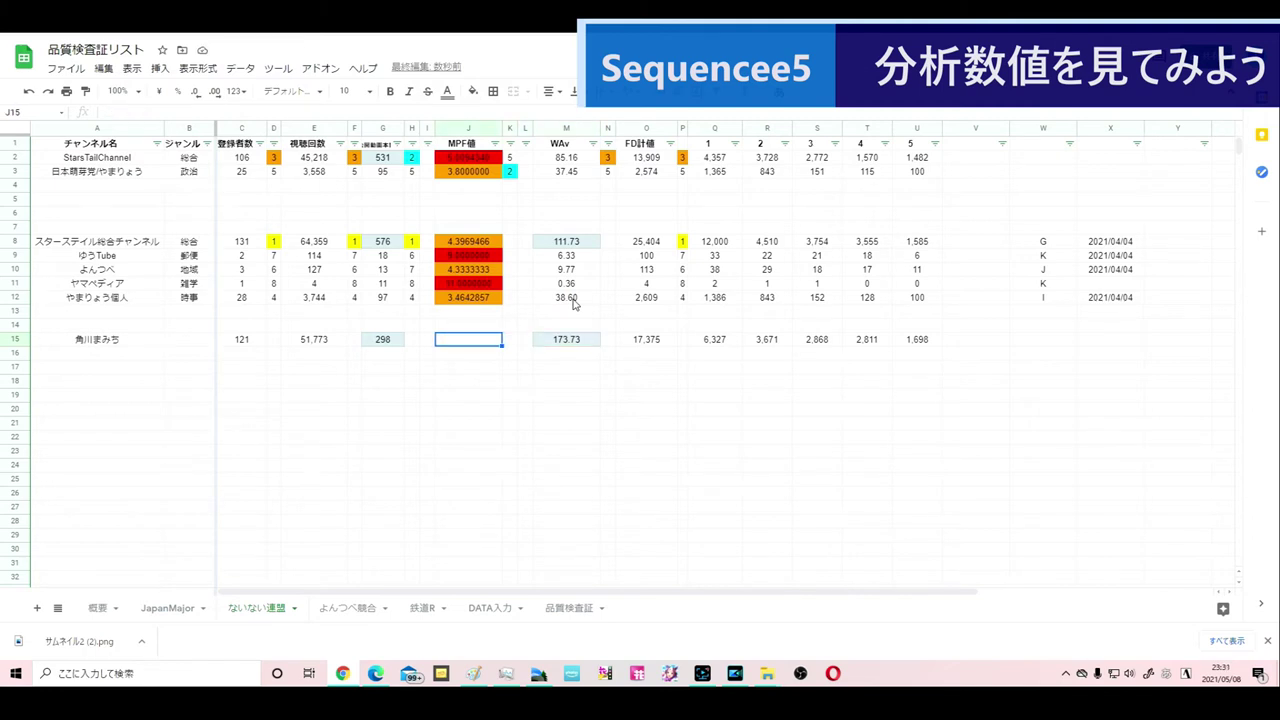
{"action": "key", "text": "Up"}
{"action": "key", "text": "Up"}
{"action": "key", "text": "Up"}
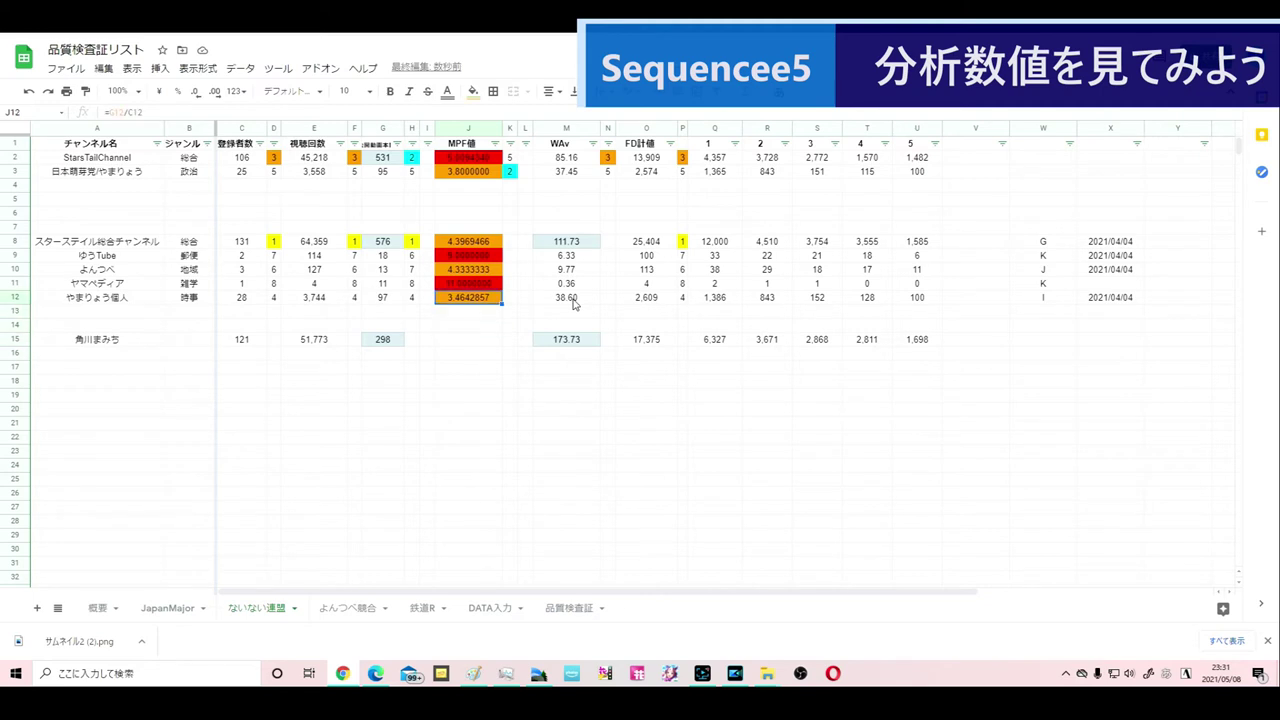
{"action": "key", "text": "ctrl+c"}
{"action": "key", "text": "Down"}
{"action": "key", "text": "Down"}
{"action": "key", "text": "Down"}
{"action": "key", "text": "ctrl+v"}
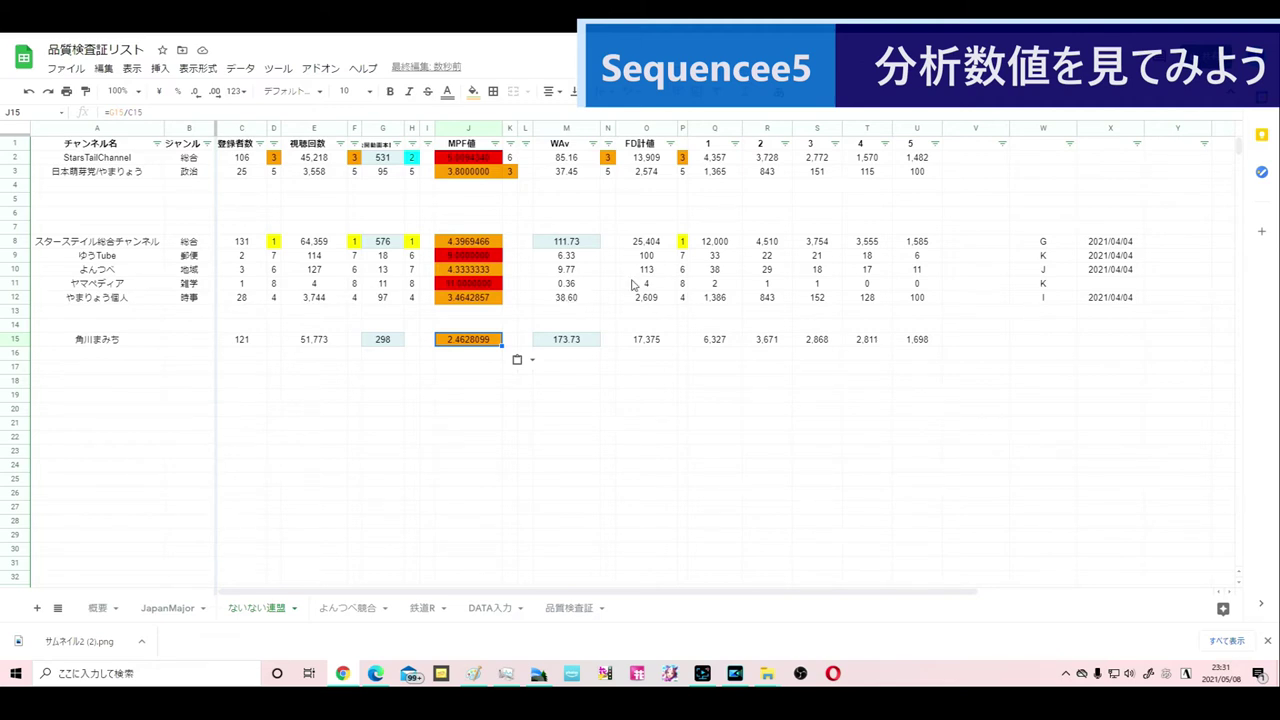
- Examine the FD計値 and MPF値 formulas of スターステイル総合チャンネル and the WAv formula of 角川まみち
{"action": "left_click", "coordinate": [660, 244]}
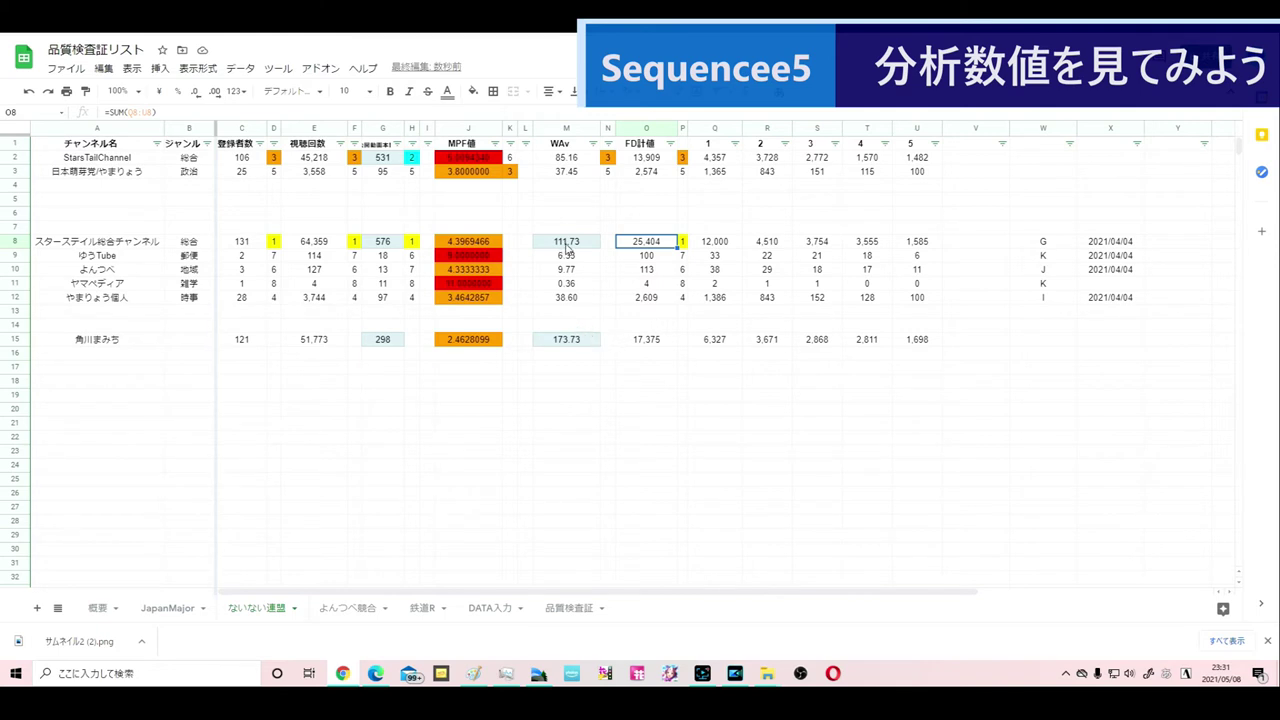
{"action": "left_click", "coordinate": [574, 341]}
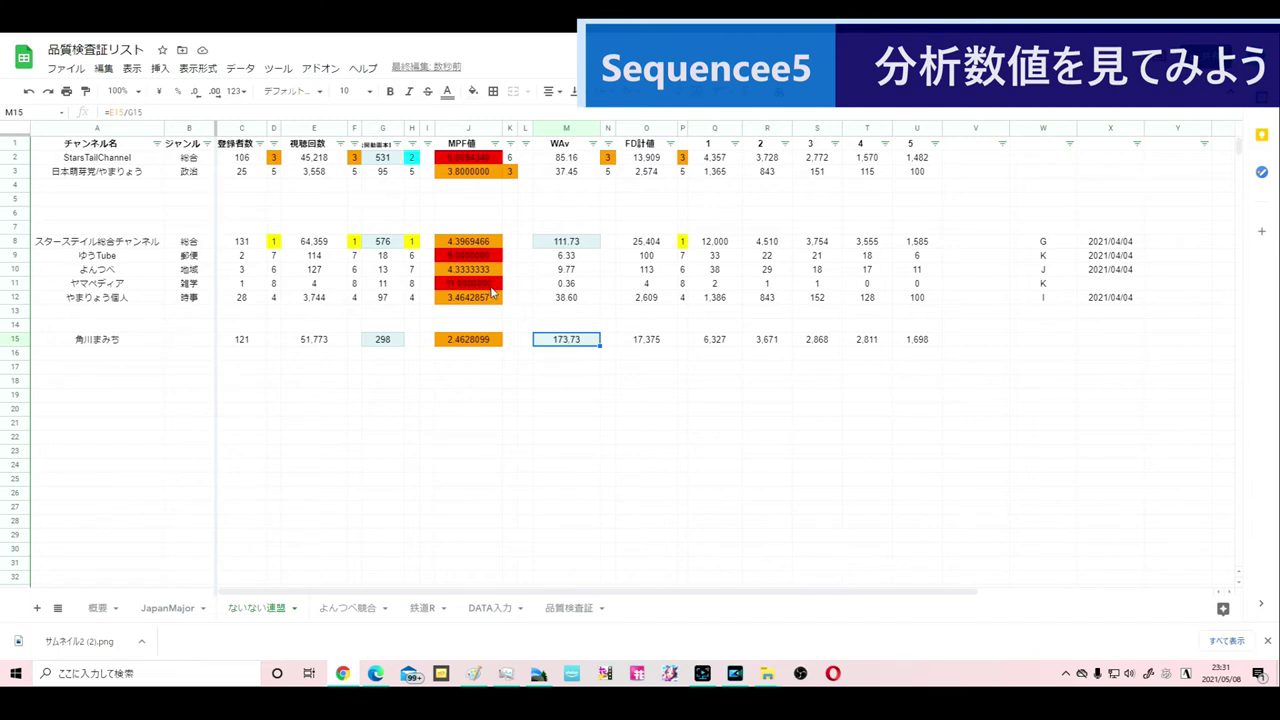
{"action": "left_click", "coordinate": [478, 243]}
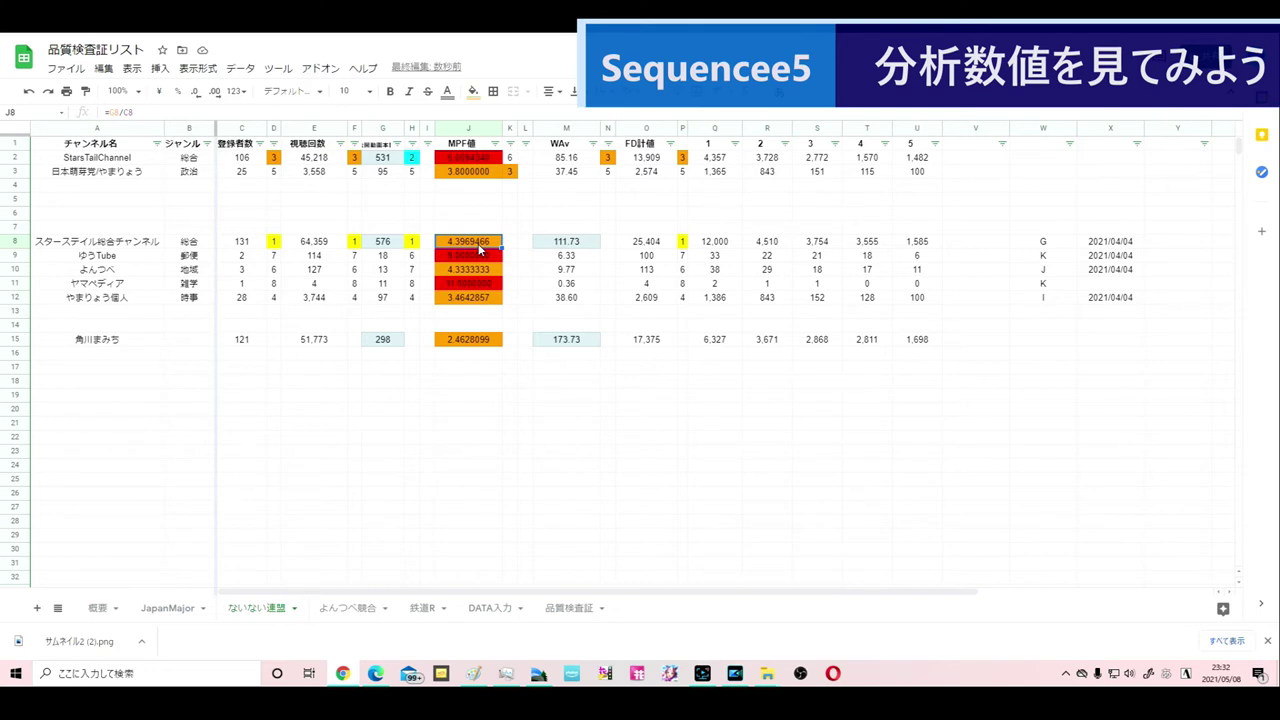
{"action": "double_click", "coordinate": [480, 249]}
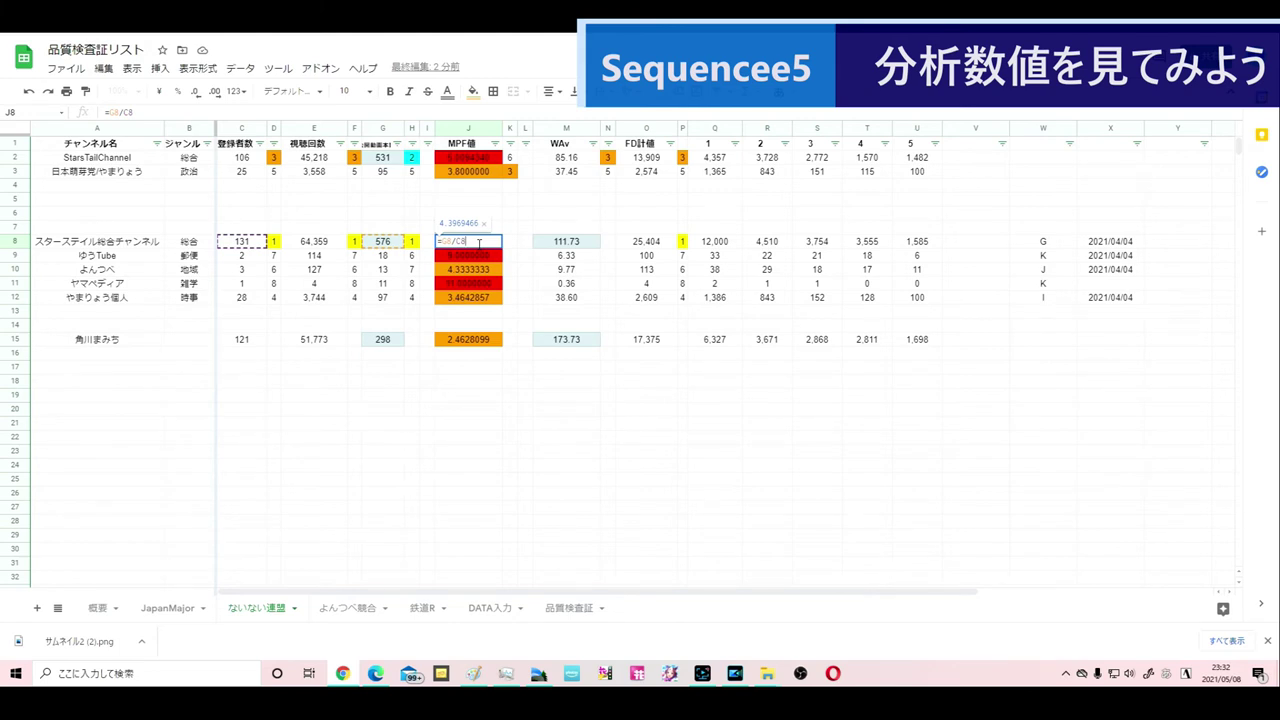
{"action": "key", "text": "Return"}
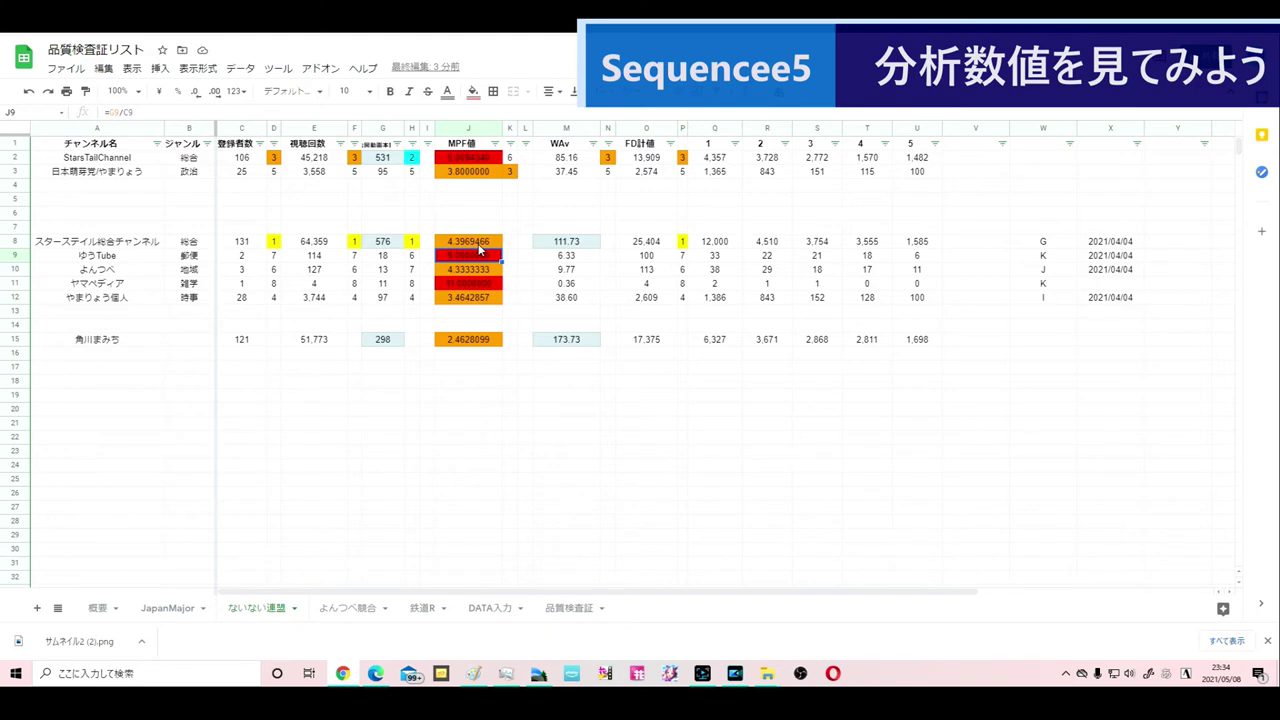
{"action": "left_click", "coordinate": [22, 345]}
{"action": "key", "text": "ctrl+c"}
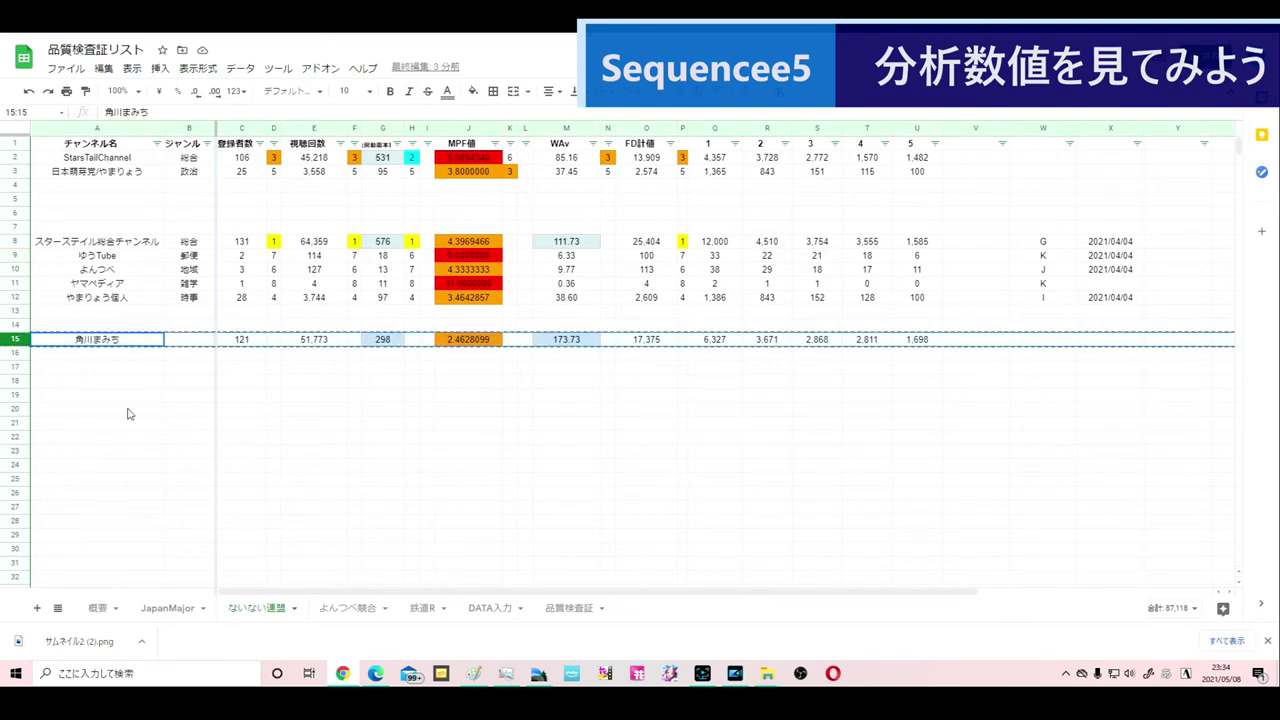
{"action": "left_click", "coordinate": [474, 610]}
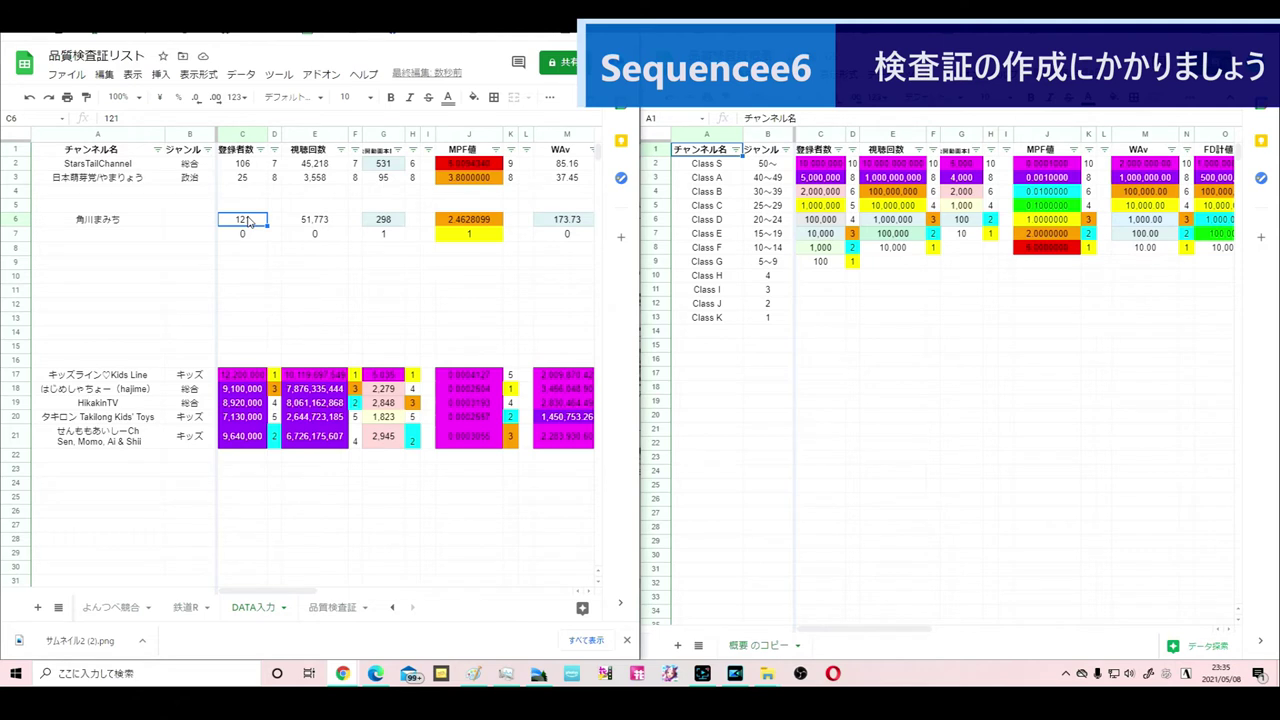
- Enter the points in row 7: 1 for 登録者数, 1 for 視聴回数 and 2 for the number of videos
{"action": "key", "text": "Down"}
{"action": "type", "text": "1"}
{"action": "key", "text": "Tab"}
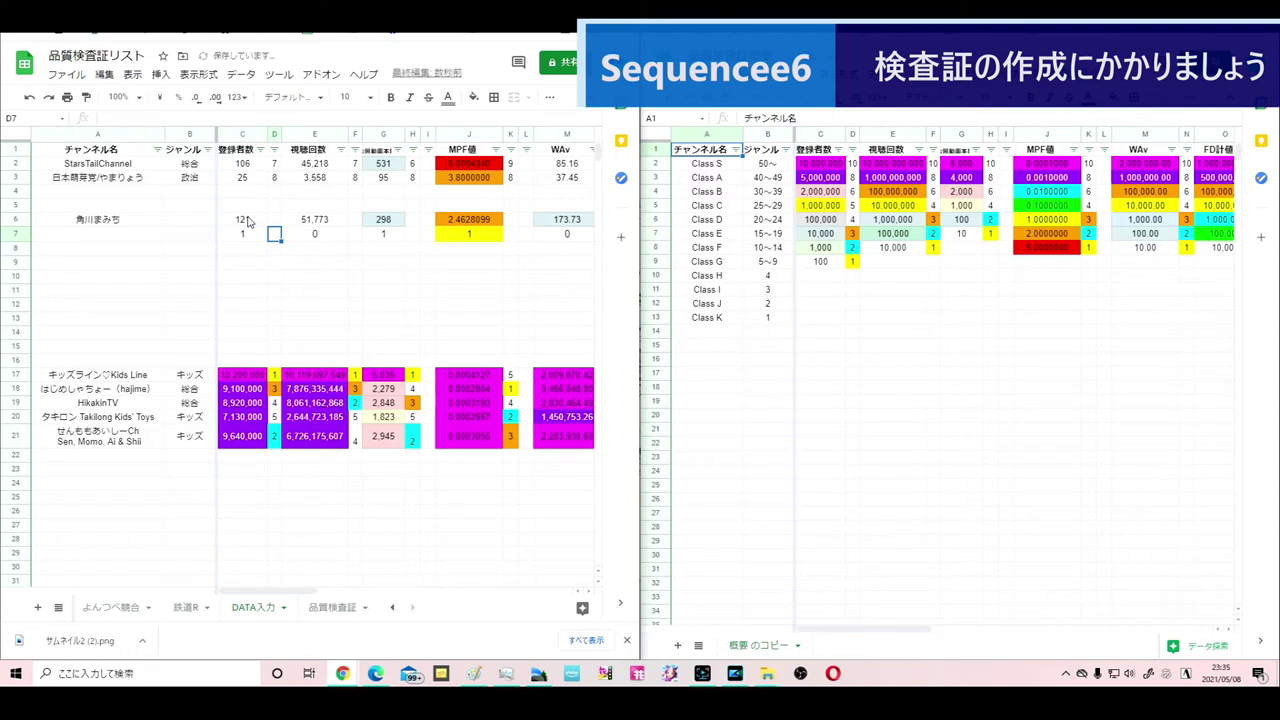
{"action": "key", "text": "Tab"}
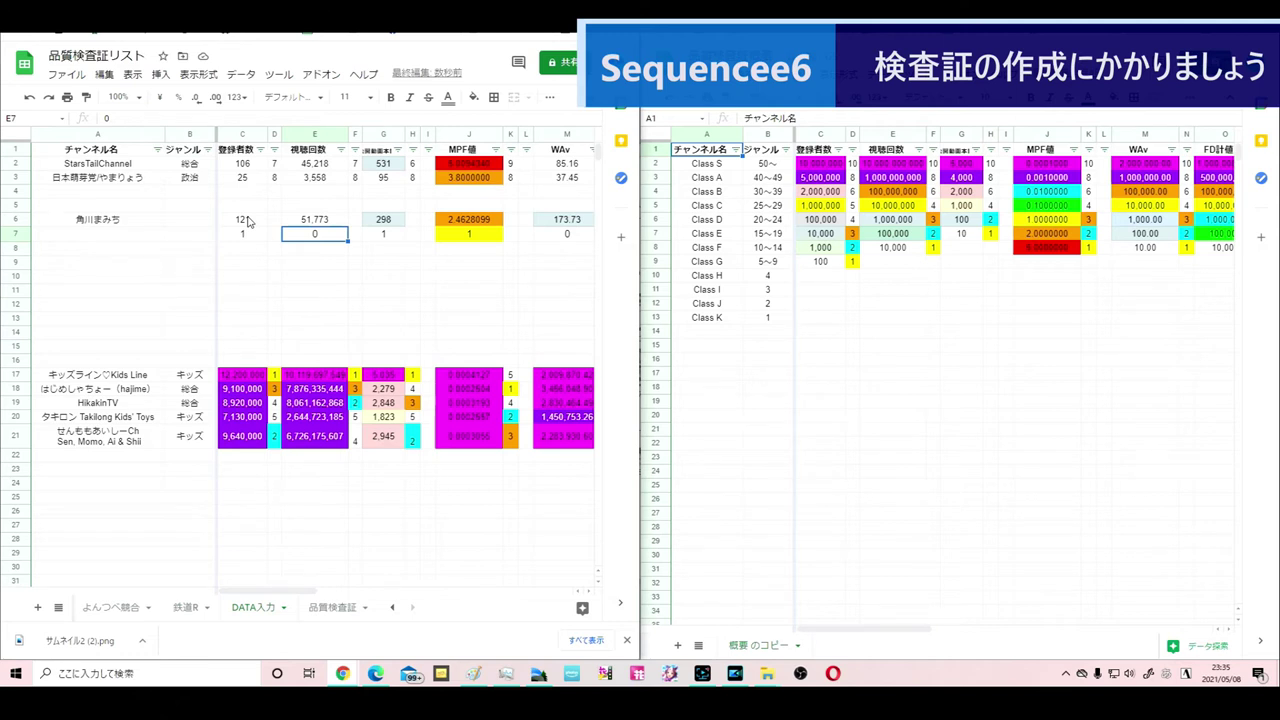
{"action": "type", "text": "1"}
{"action": "key", "text": "Tab"}
{"action": "key", "text": "Tab"}
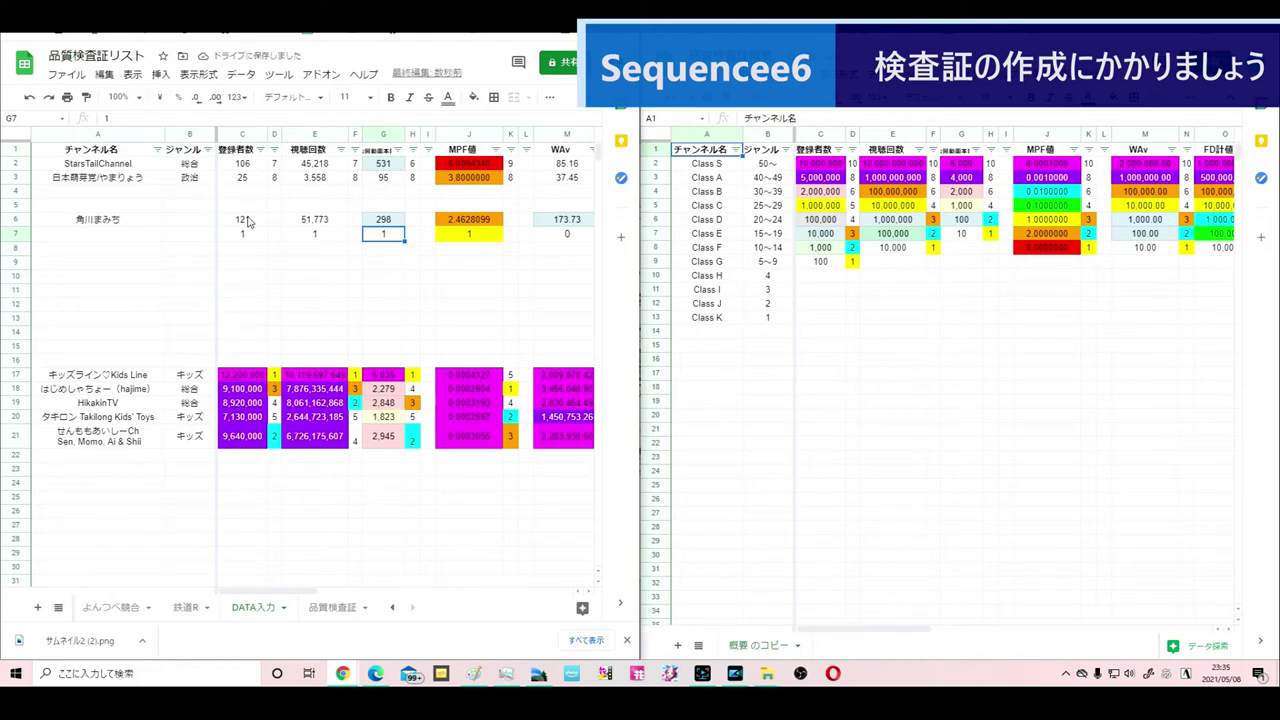
{"action": "type", "text": "2"}
{"action": "key", "text": "Tab"}
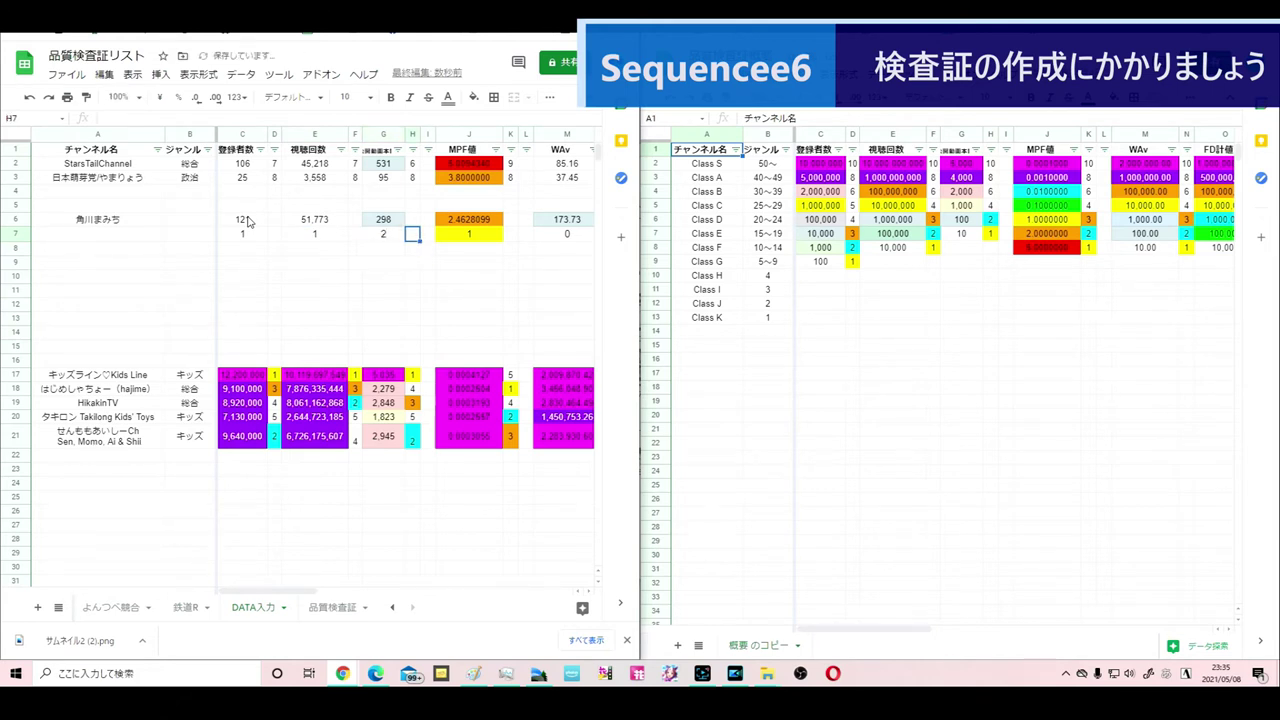
- Keep the MPF値 points in row 7 and set the WAv points to 2
{"action": "key", "text": "Tab"}
{"action": "key", "text": "Tab"}
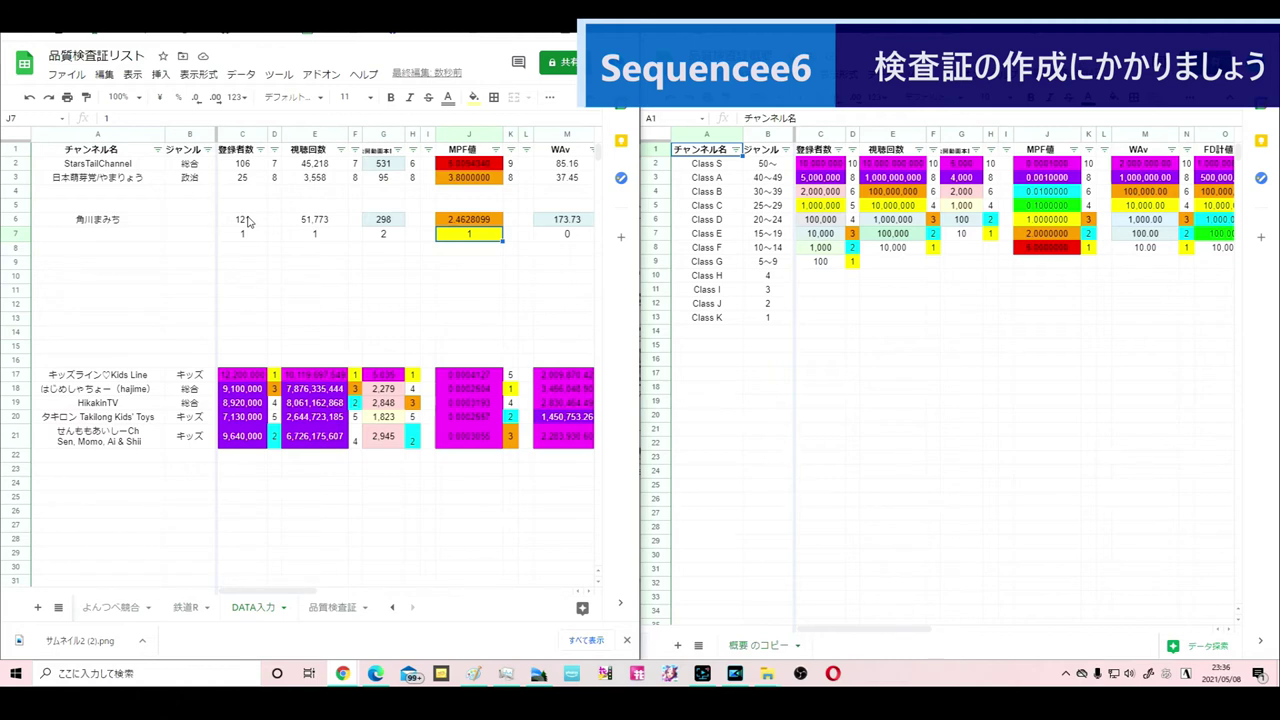
{"action": "key", "text": "Right"}
{"action": "key", "text": "Right"}
{"action": "key", "text": "Right"}
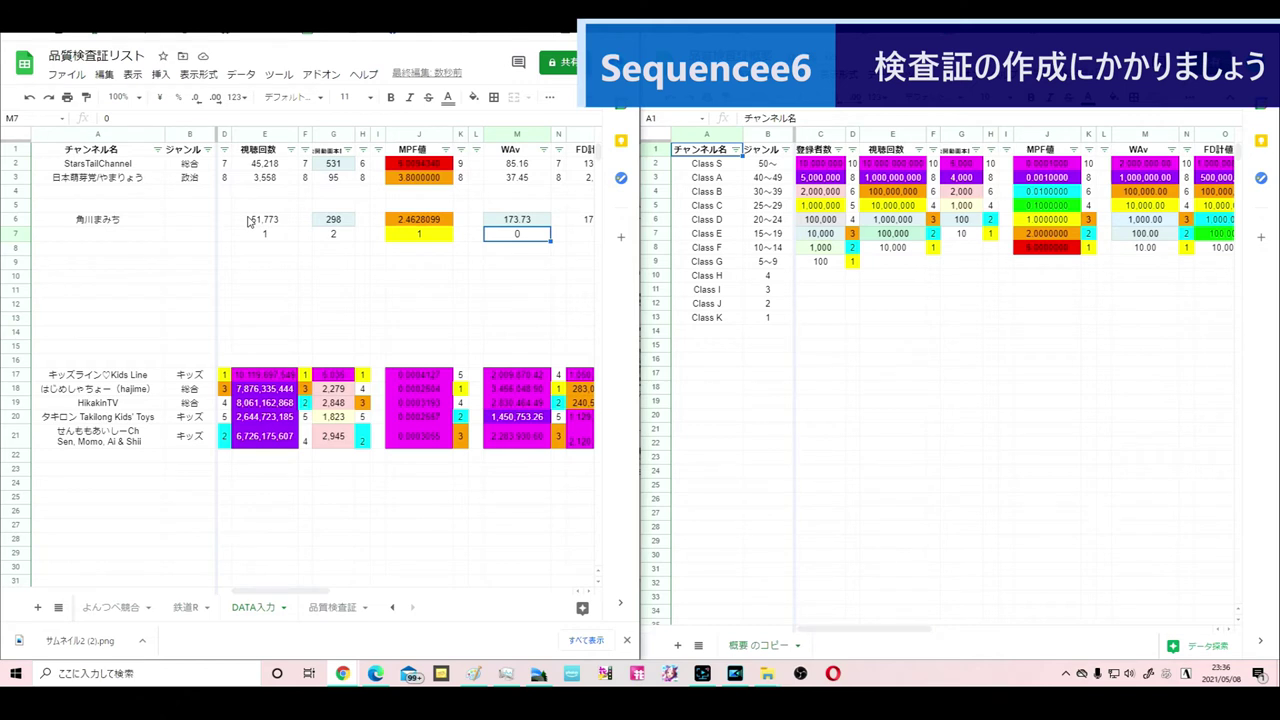
{"action": "key", "text": "Right"}
{"action": "key", "text": "Right"}
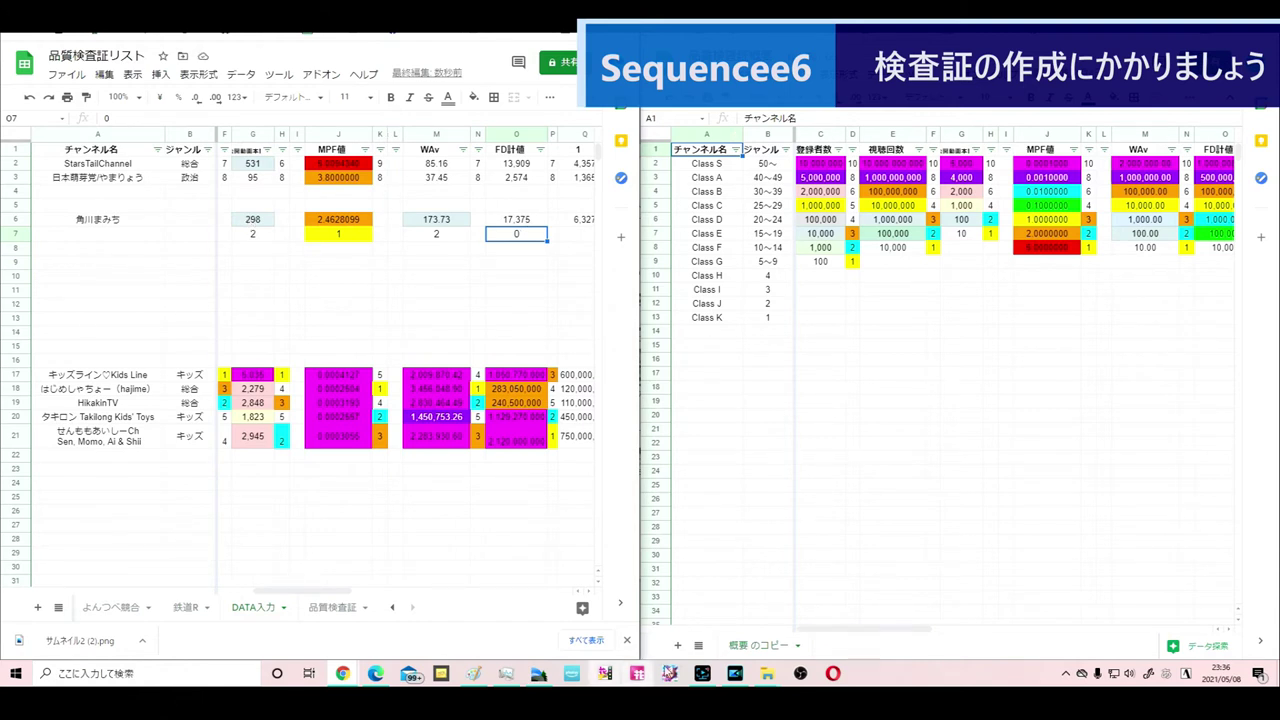
- Check the FD計値 thresholds in the 概要 のコピー sheet and set the channel's FD計値 points to 1
{"action": "left_click", "coordinate": [1218, 248]}
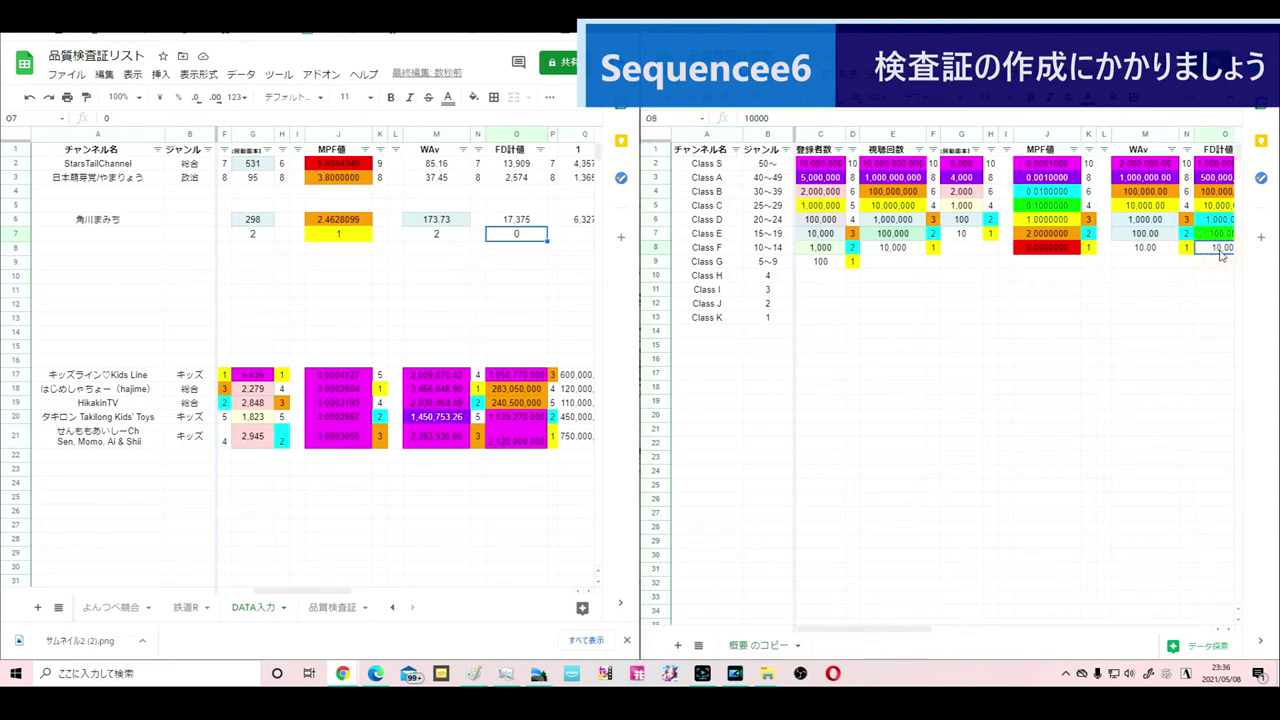
{"action": "key", "text": "Right"}
{"action": "key", "text": "Right"}
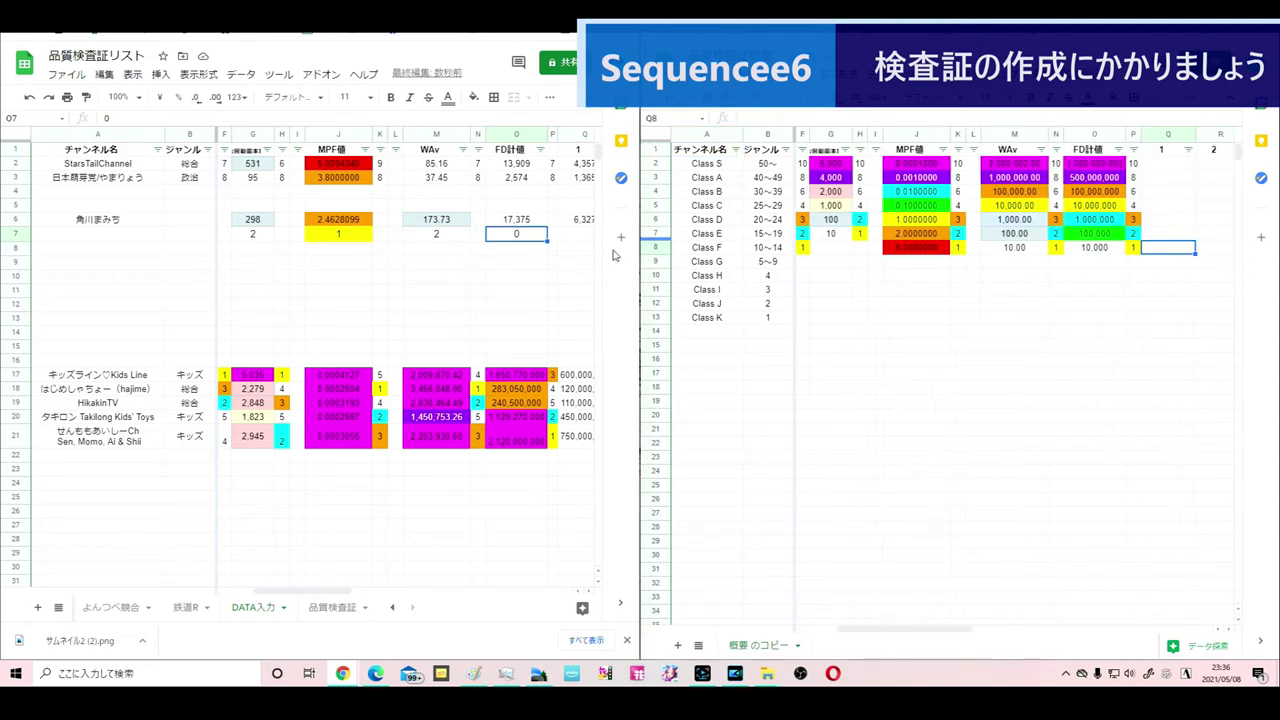
{"action": "key", "text": "Return"}
{"action": "left_click", "coordinate": [525, 237]}
{"action": "type", "text": "1"}
{"action": "key", "text": "Return"}
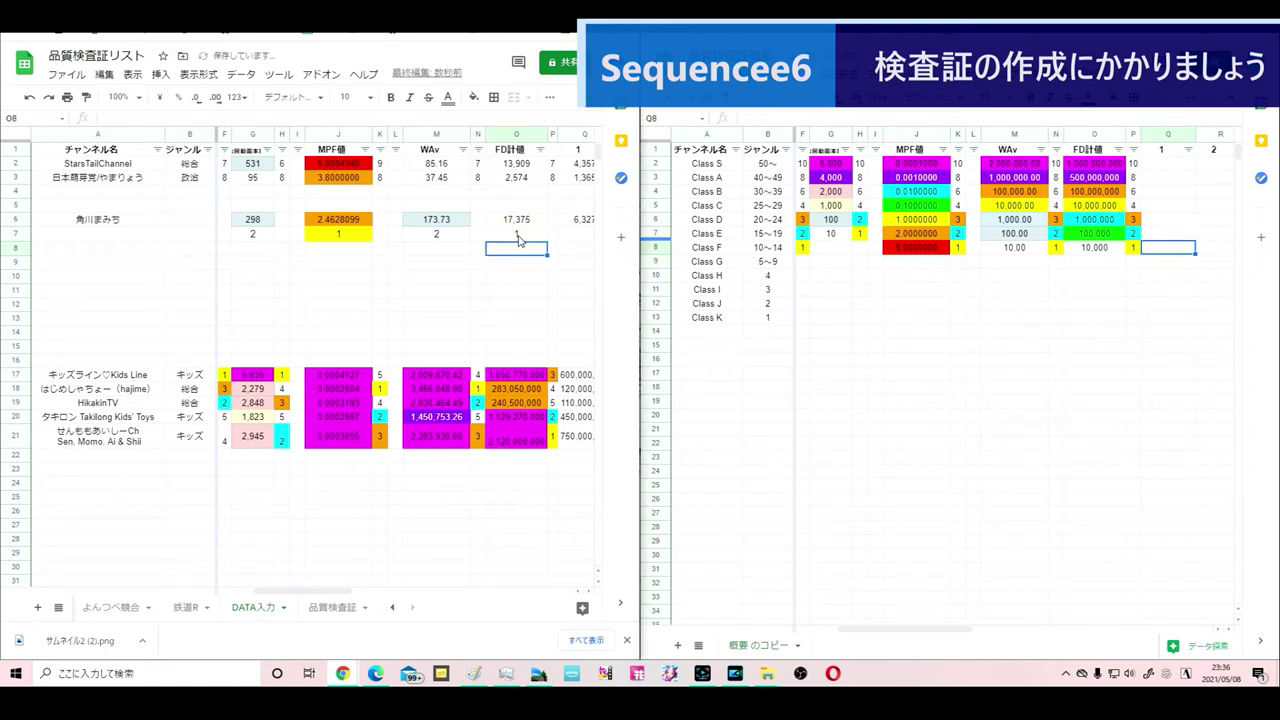
- Maximize the 品質検査証リスト window and open the 品質検査証 sheet to view the channel's certificate
{"action": "key", "text": "super+Up"}
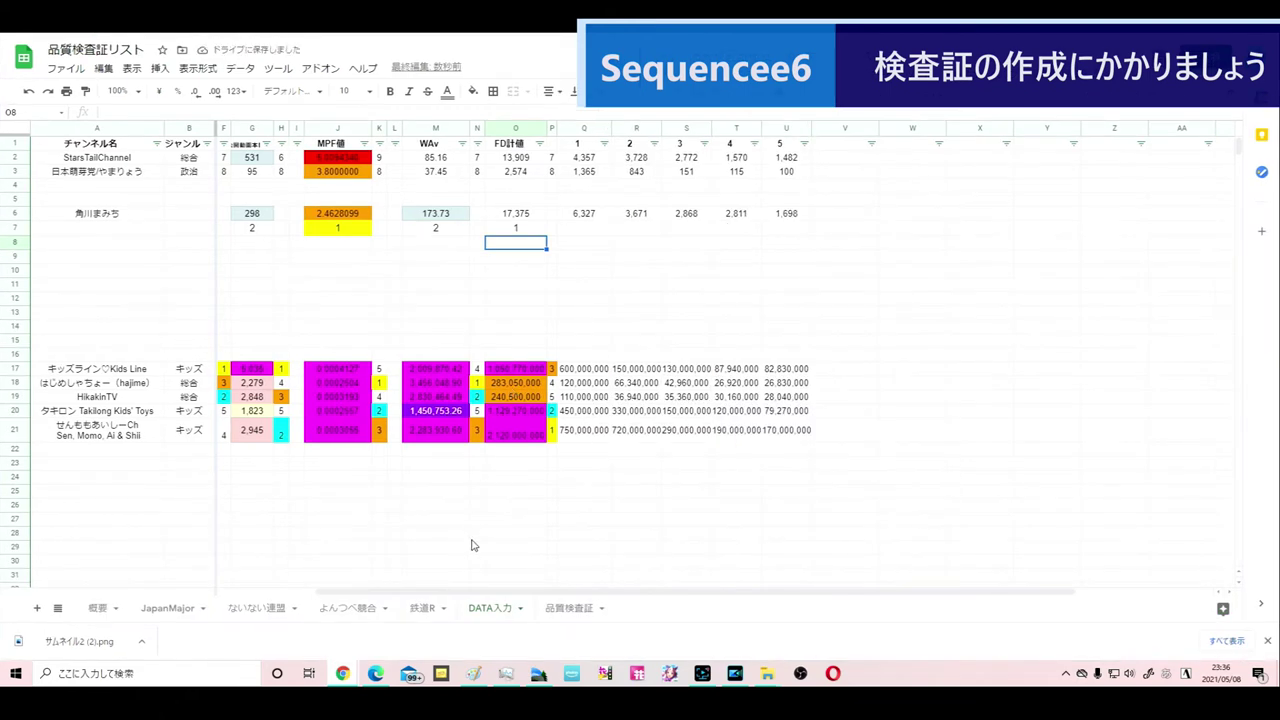
{"action": "left_click", "coordinate": [583, 609]}
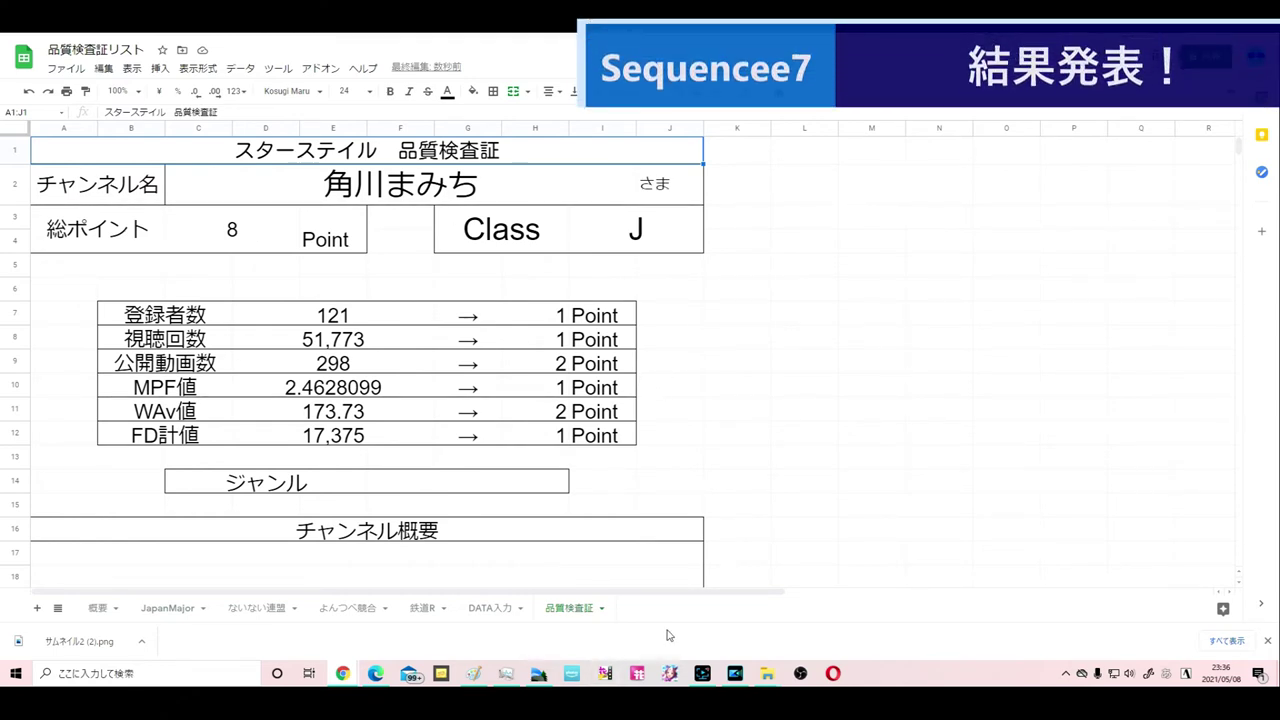
{"action": "left_click", "coordinate": [767, 673]}
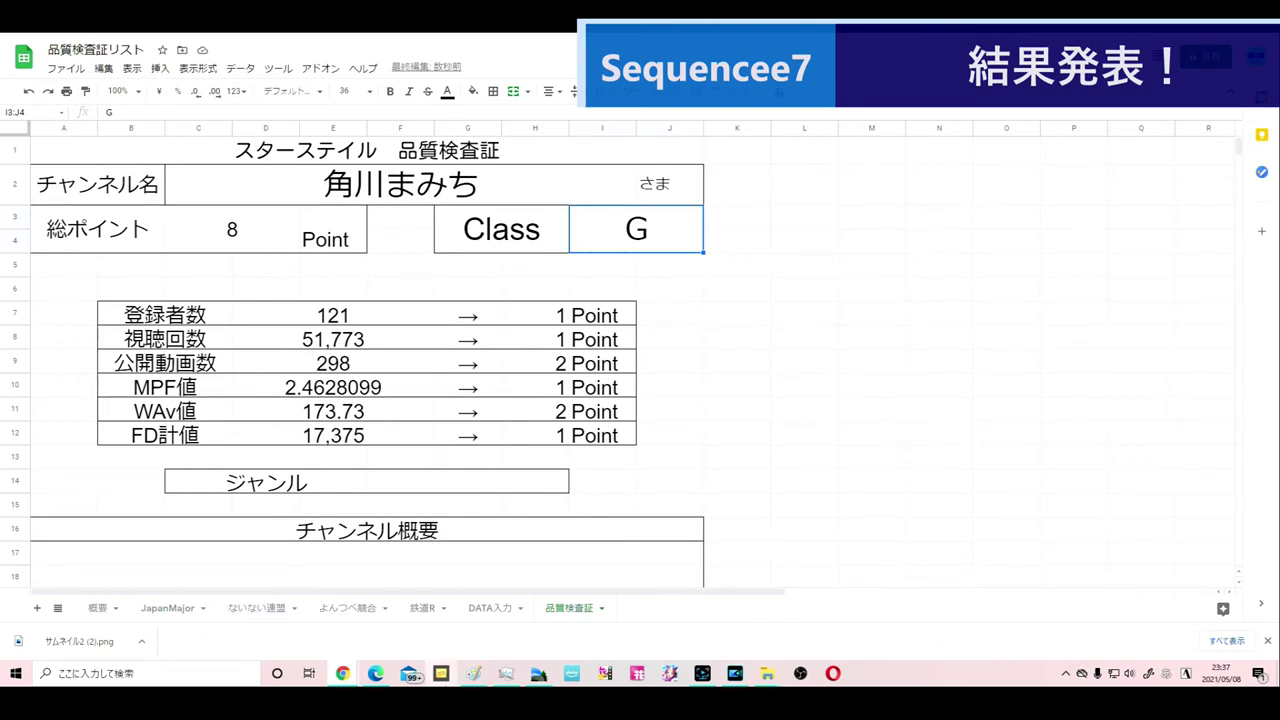
{"action": "left_click", "coordinate": [482, 609]}
{"action": "left_click", "coordinate": [240, 608]}
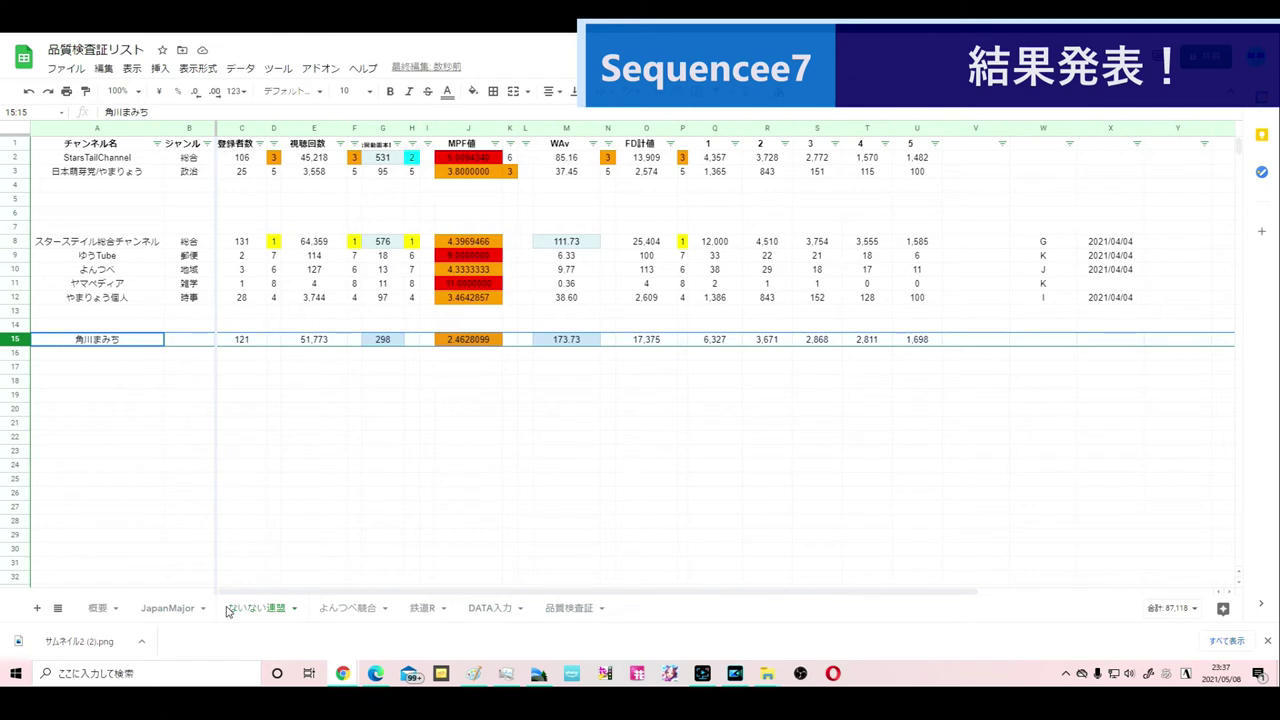
{"action": "left_click", "coordinate": [1027, 341]}
{"action": "type", "text": "G"}
{"action": "key", "text": "Tab"}
{"action": "type", "text": "2021"}
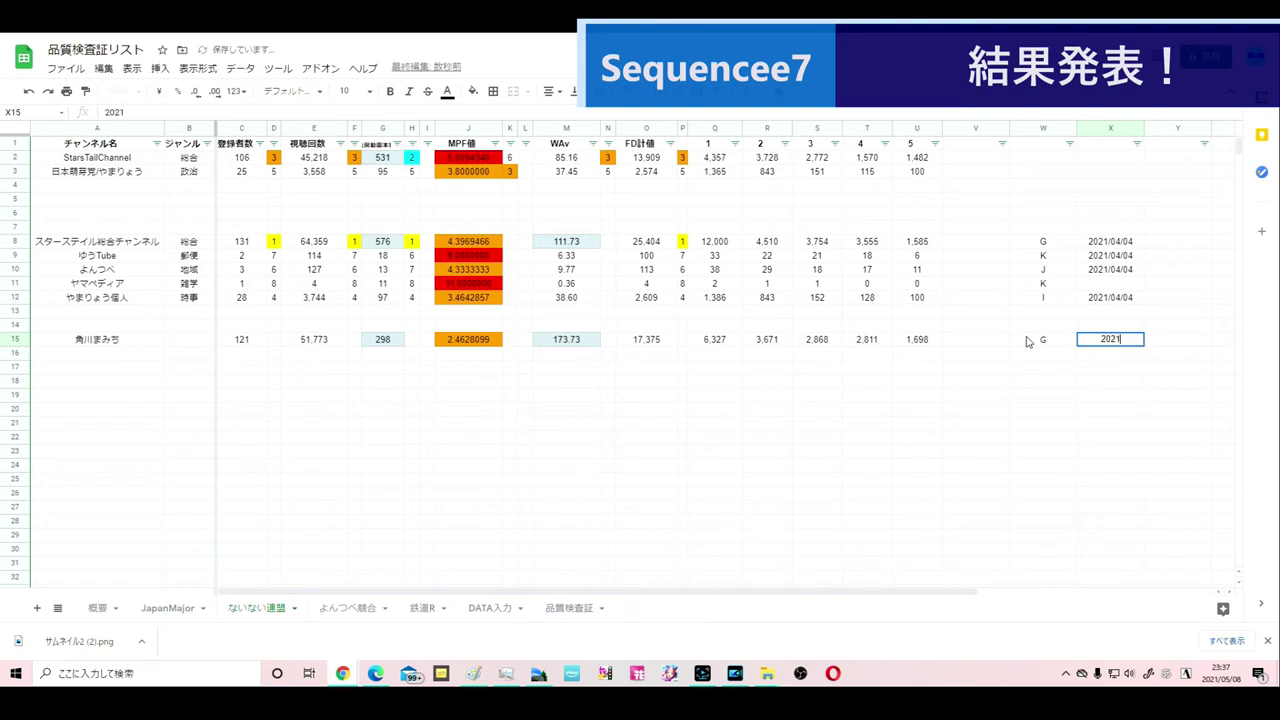
{"action": "type", "text": "/05"}
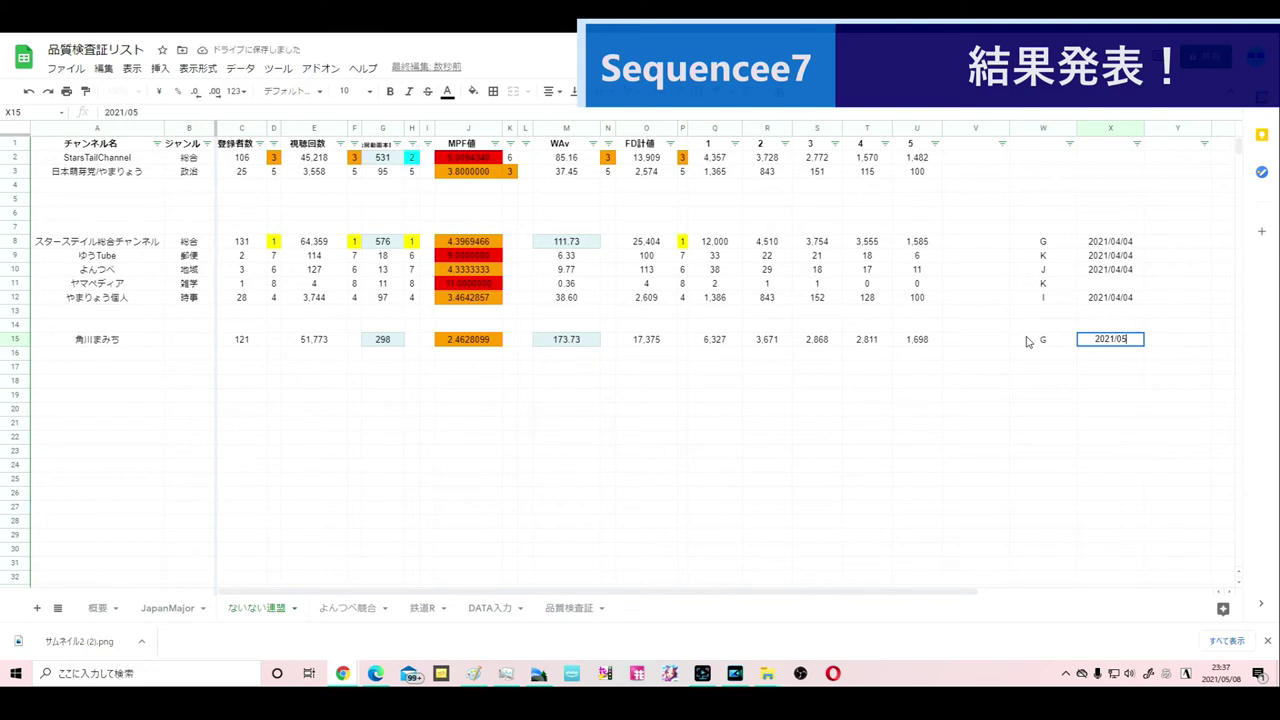
{"action": "type", "text": "/08"}
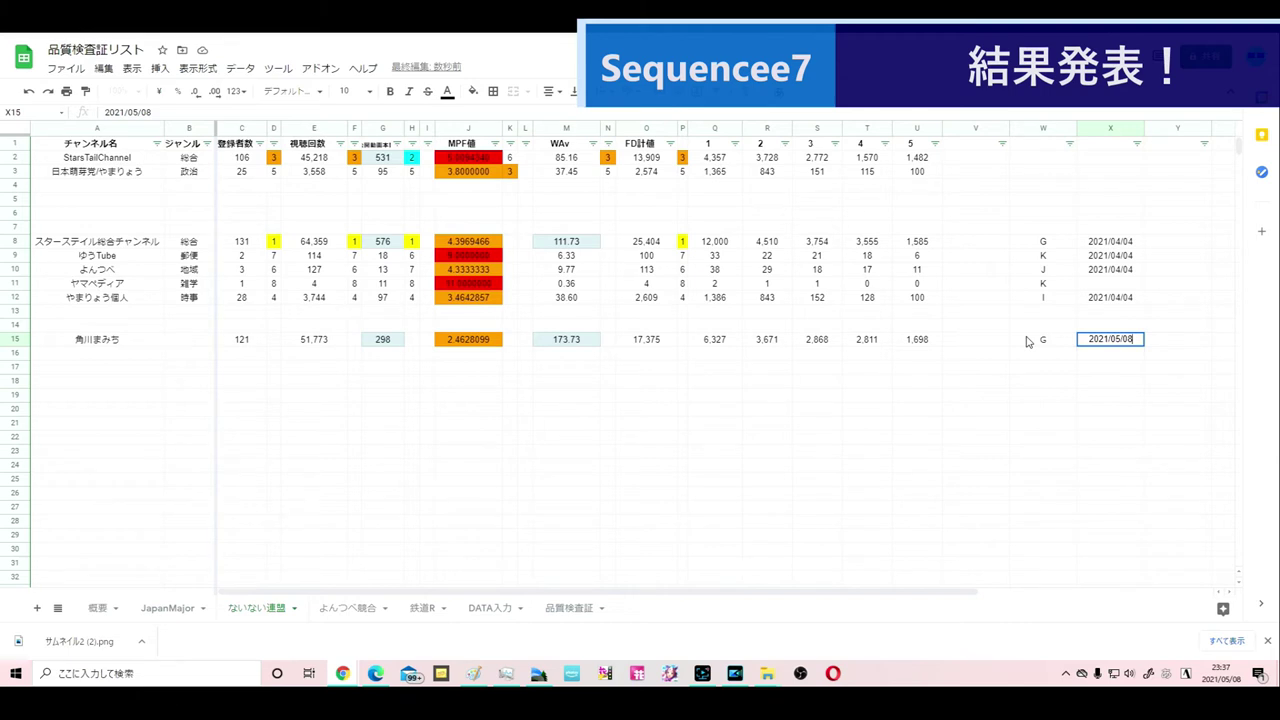
{"action": "key", "text": "Return"}
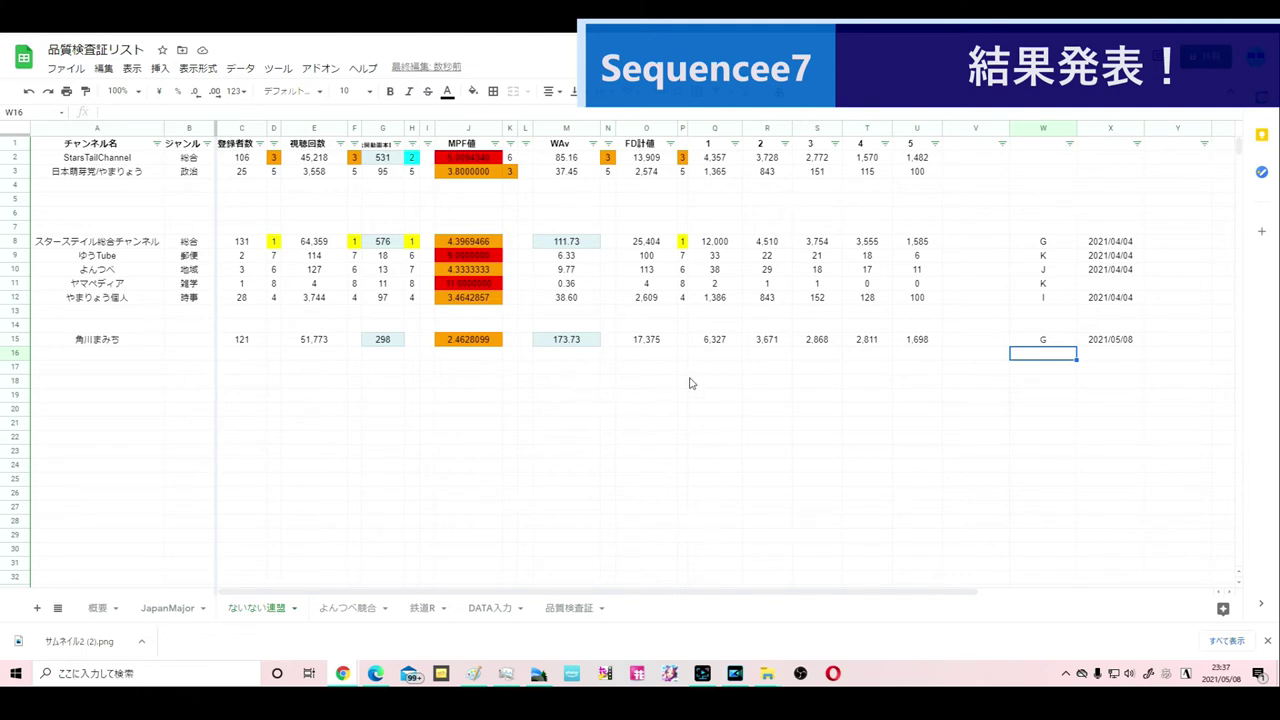
- Consult the description on the 角川まみち YouTube channel's 概要 page for the certificate's チャンネル概要 section
{"action": "left_click", "coordinate": [560, 608]}
{"action": "scroll", "coordinate": [419, 450], "scroll_direction": "down", "scroll_amount": 5}
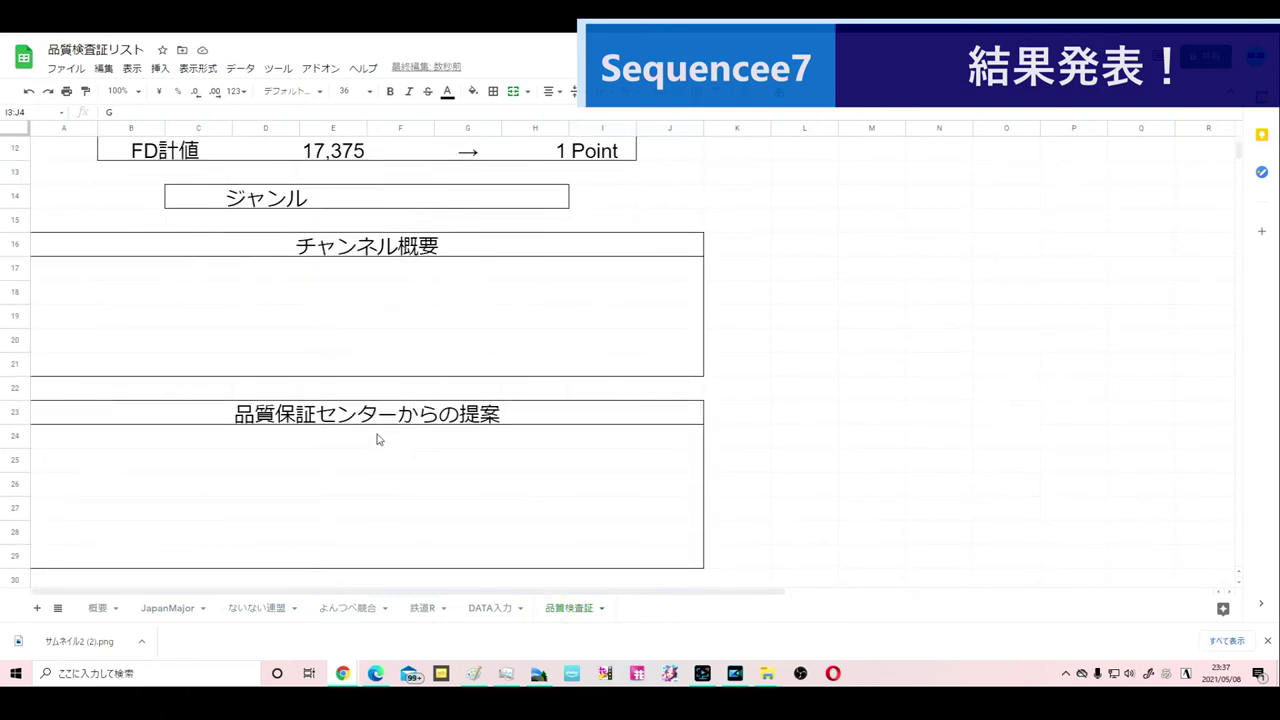
{"action": "left_click", "coordinate": [303, 272]}
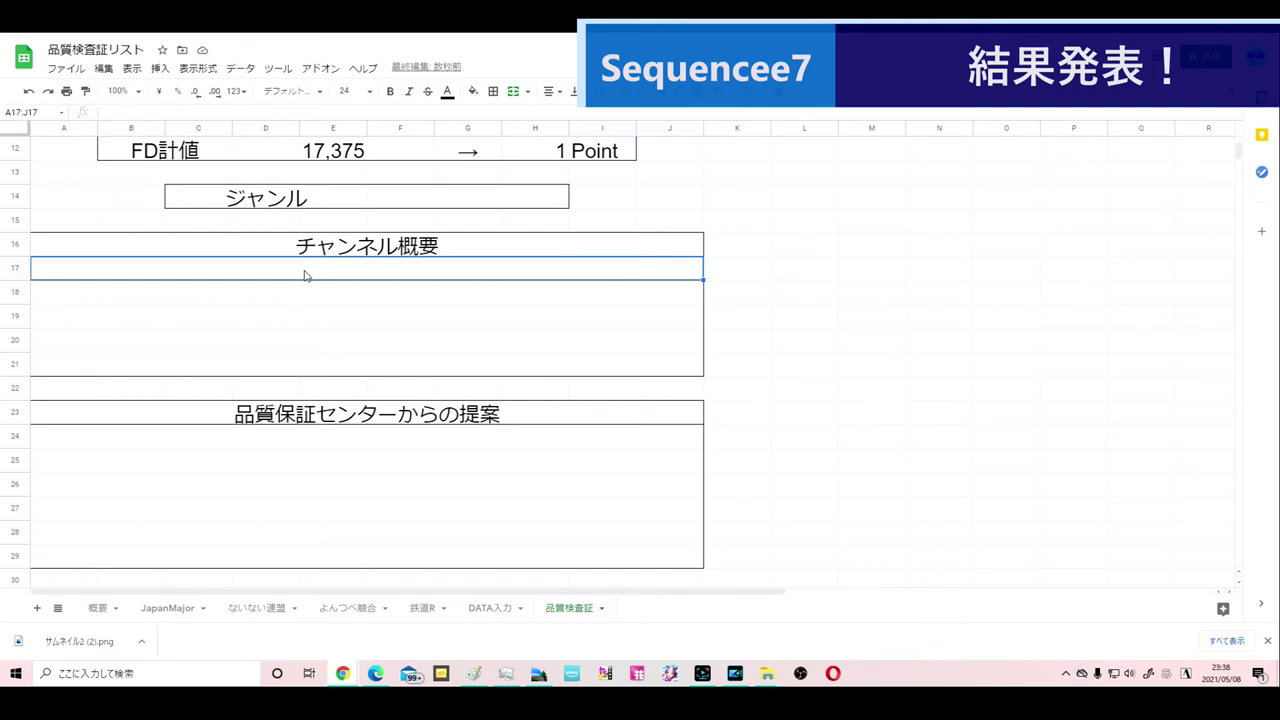
{"action": "key", "text": "ctrl+Tab"}
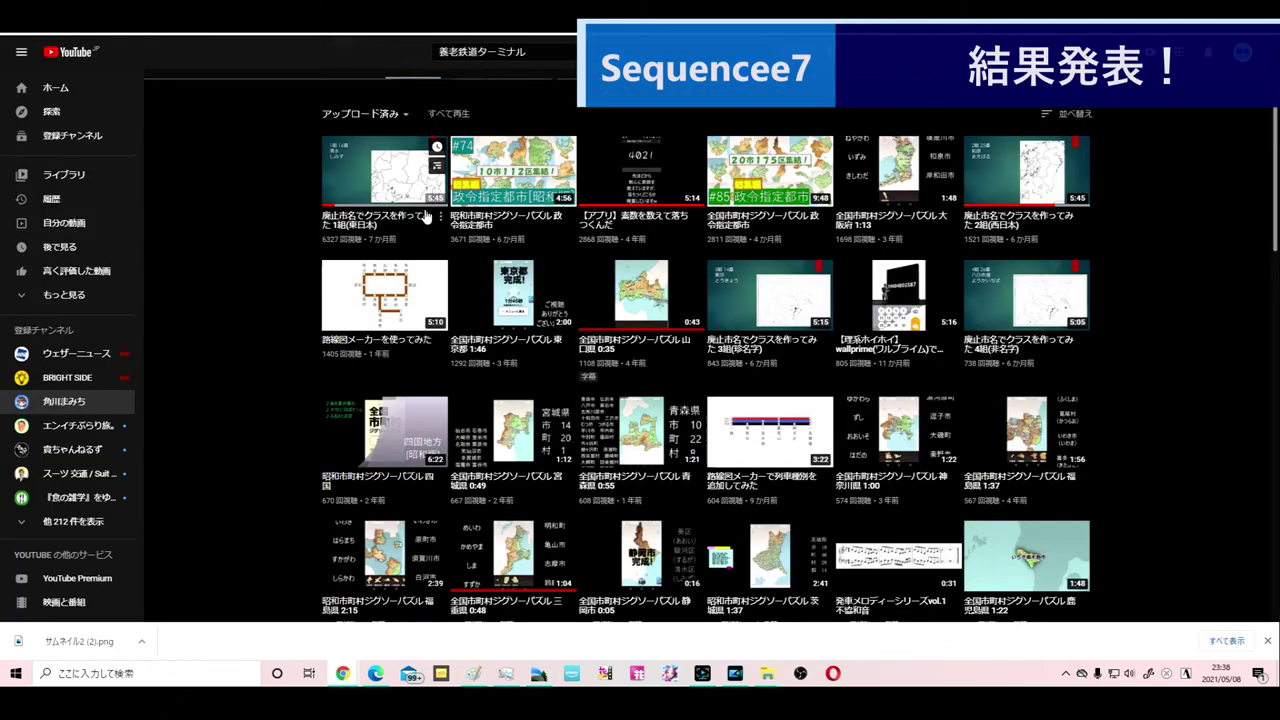
{"action": "scroll", "coordinate": [615, 237], "scroll_direction": "up", "scroll_amount": 3}
{"action": "left_click", "coordinate": [719, 324]}
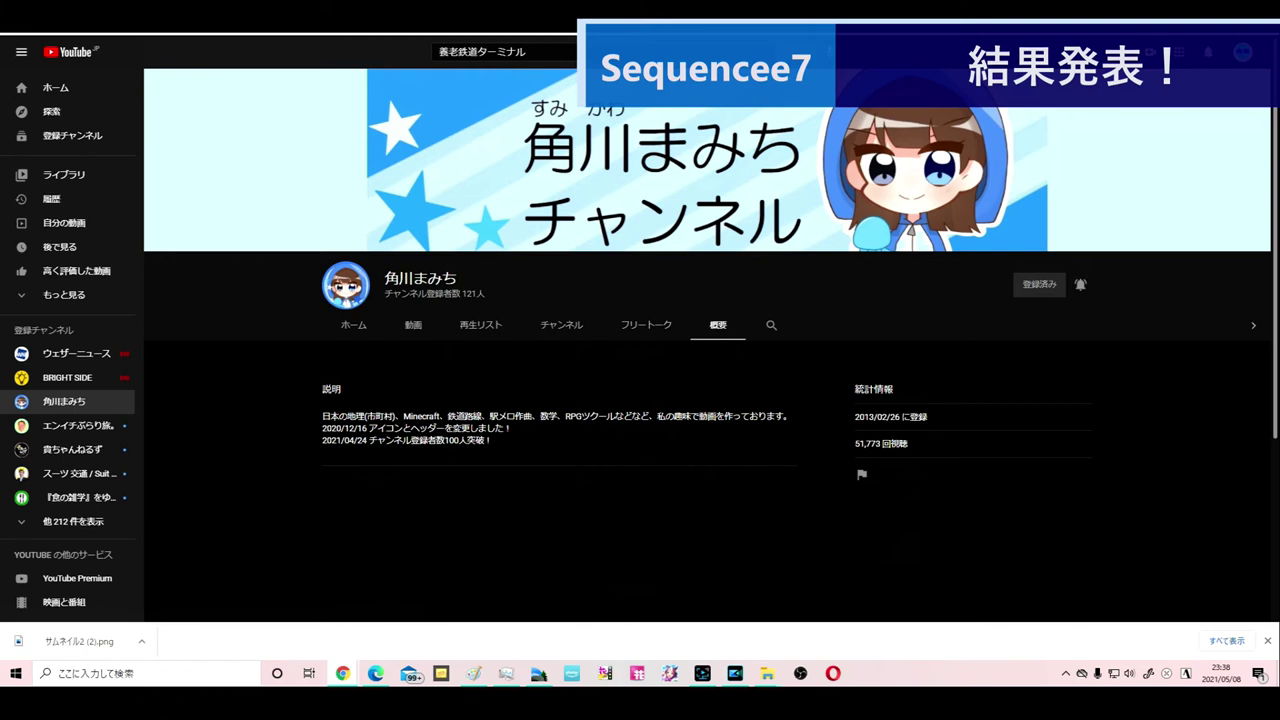
{"action": "key", "text": "ctrl+Tab"}
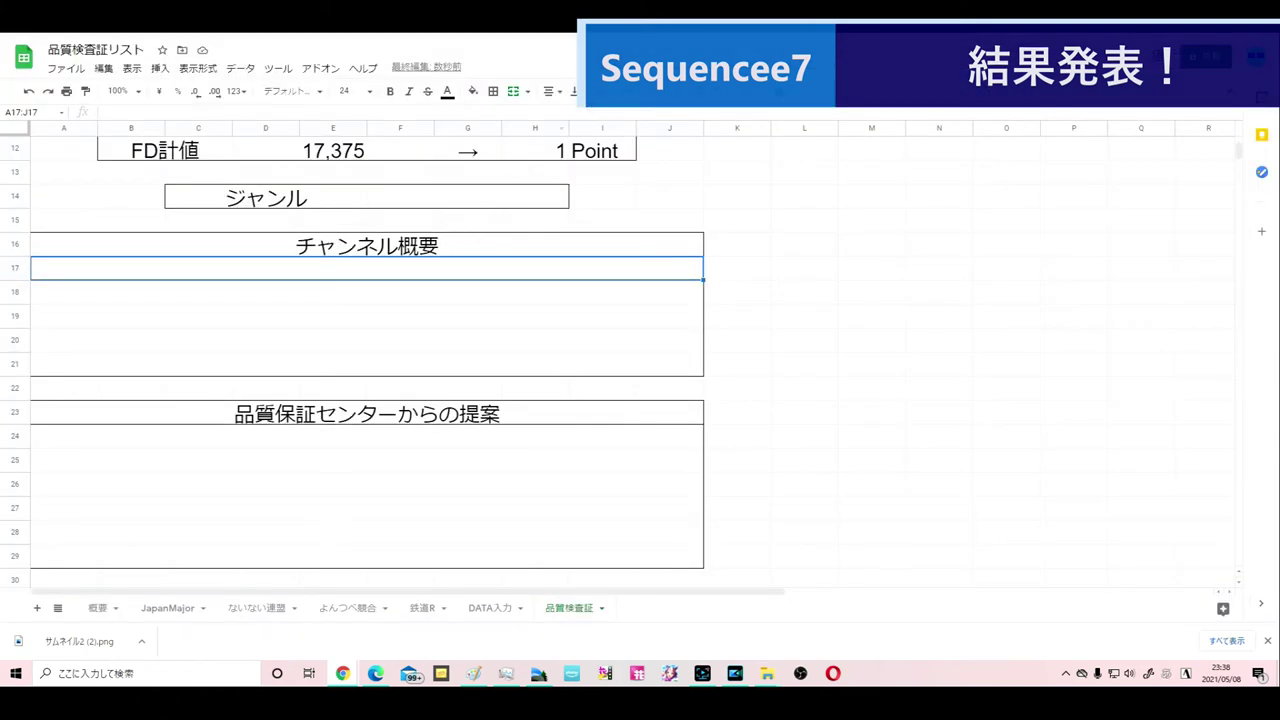
{"action": "key", "text": "ctrl+Tab"}
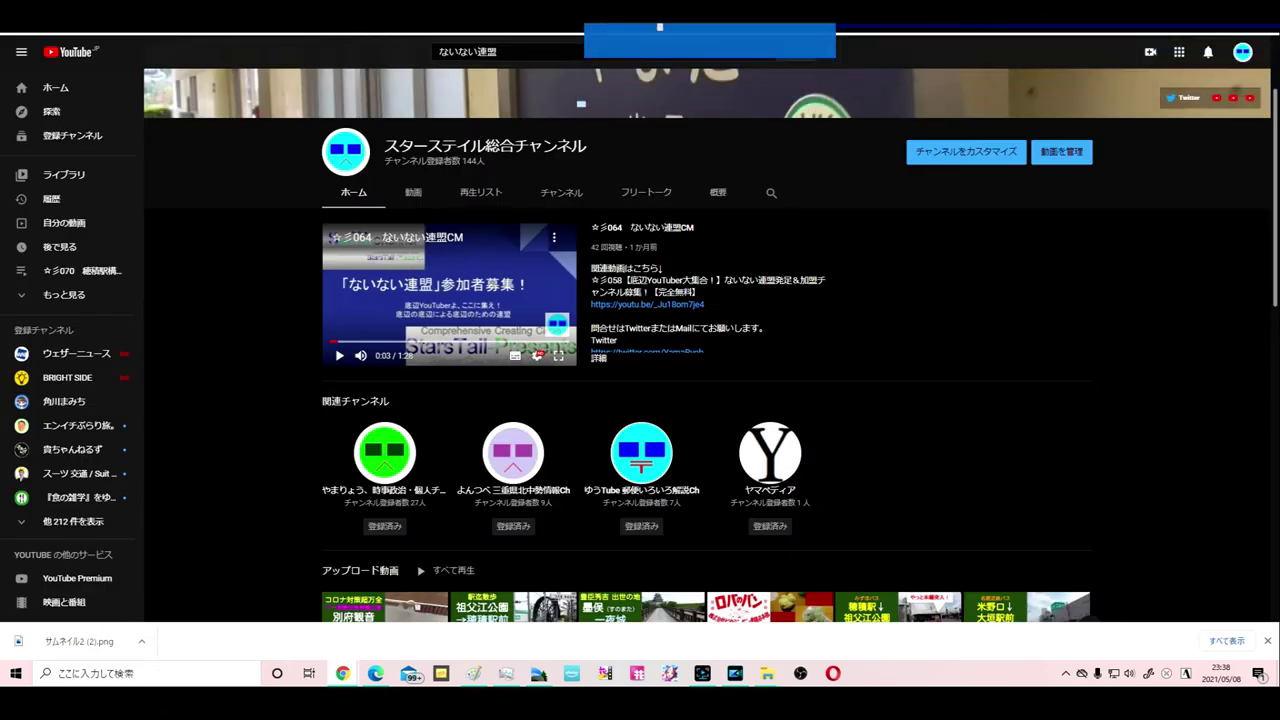
{"action": "key", "text": "ctrl+Tab"}
{"action": "key", "text": "ctrl+Tab"}
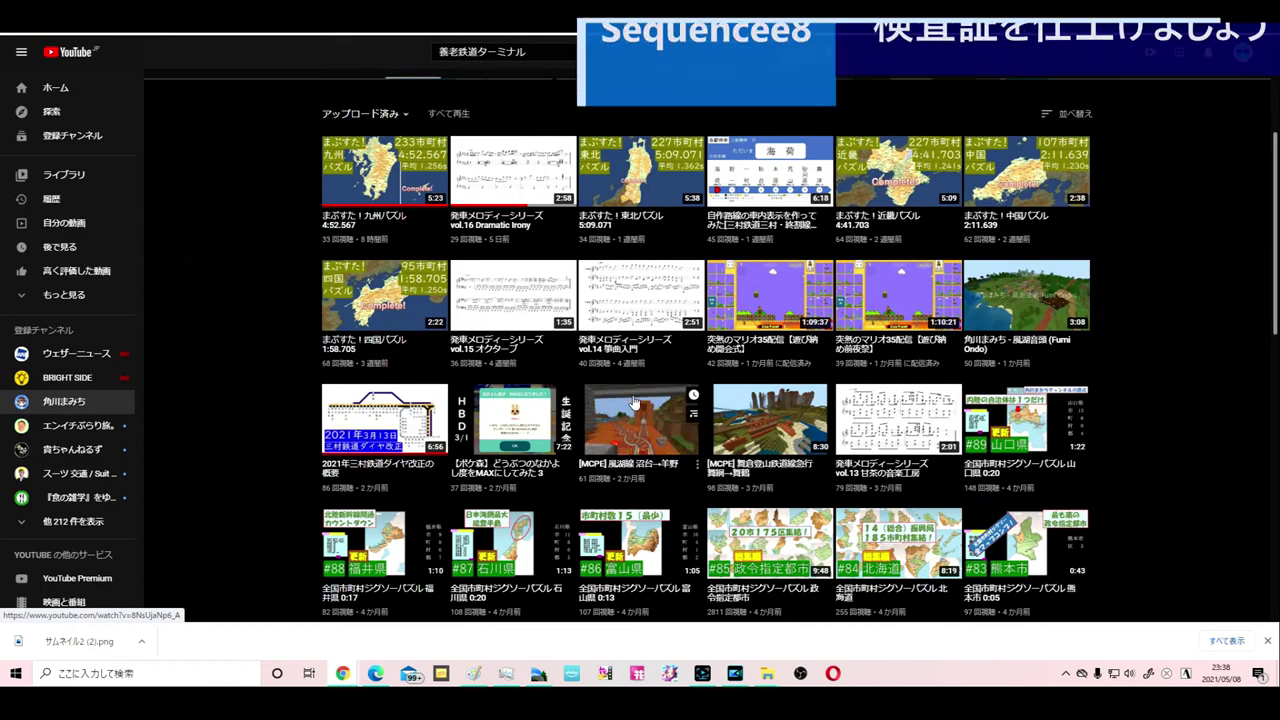
{"action": "key", "text": "ctrl+Tab"}
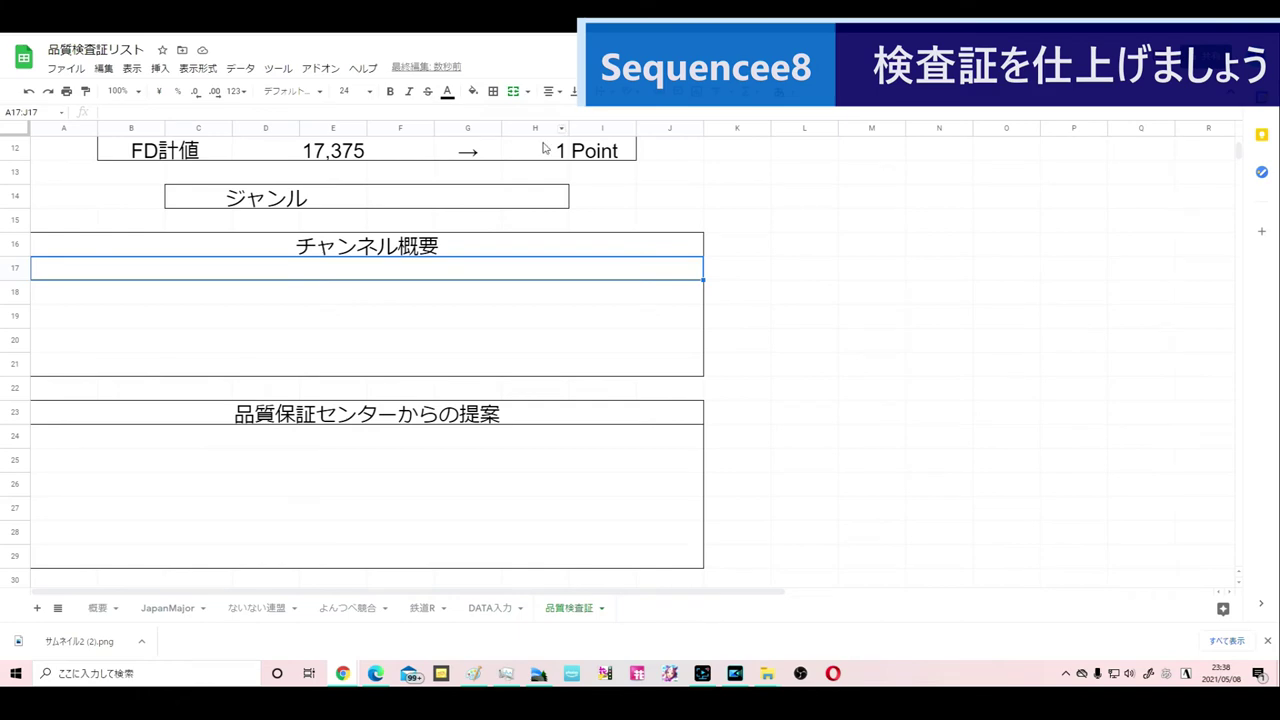
- Set the ジャンル of 角川まみち to 総合 in the DATA入力 sheet
{"action": "left_click", "coordinate": [485, 610]}
{"action": "left_click", "coordinate": [433, 610]}
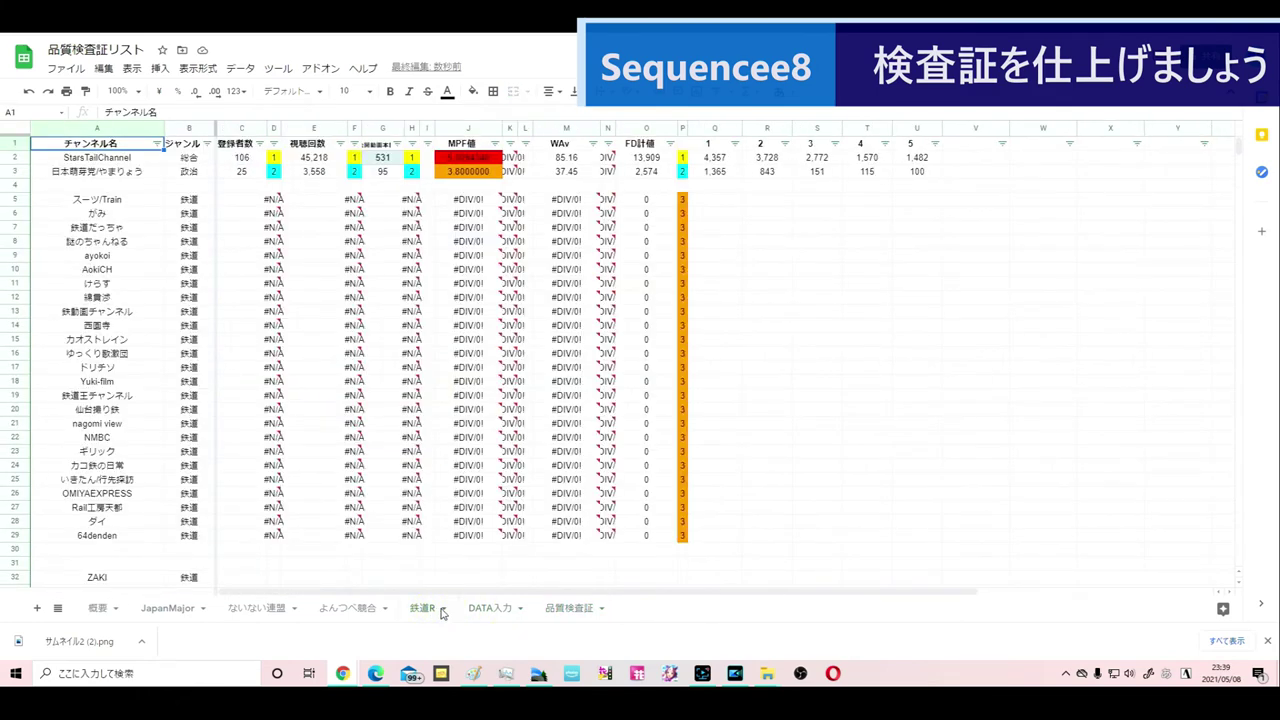
{"action": "left_click", "coordinate": [478, 612]}
{"action": "left_click", "coordinate": [195, 214]}
{"action": "type", "text": "そうごう"}
{"action": "key", "text": "space"}
{"action": "key", "text": "Return"}
{"action": "key", "text": "Return"}
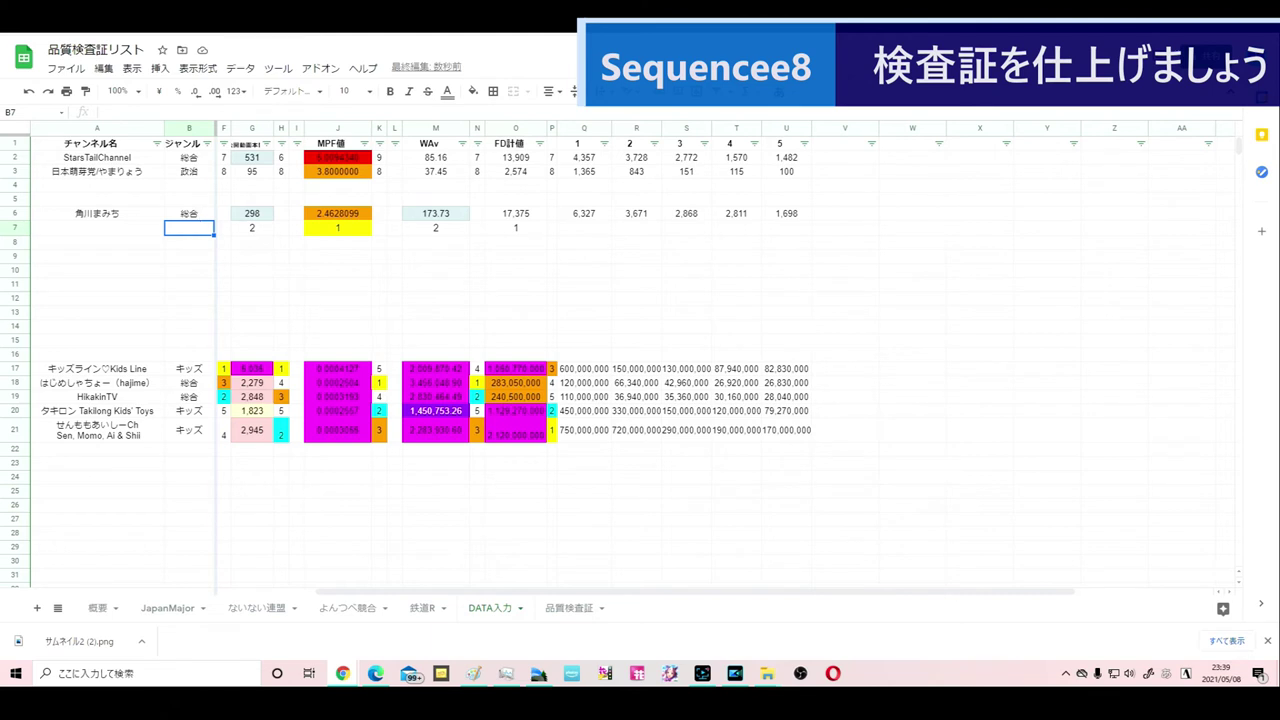
- Fill in the certificate's チャンネル概要 with 「日本の地理、Minecraft、鉄道路線、駅メロ作曲、数学、RPGツクールなど、投稿者自身の趣味・特技を活かした総合チャンネル。」 over rows 17 and 18
{"action": "left_click", "coordinate": [572, 608]}
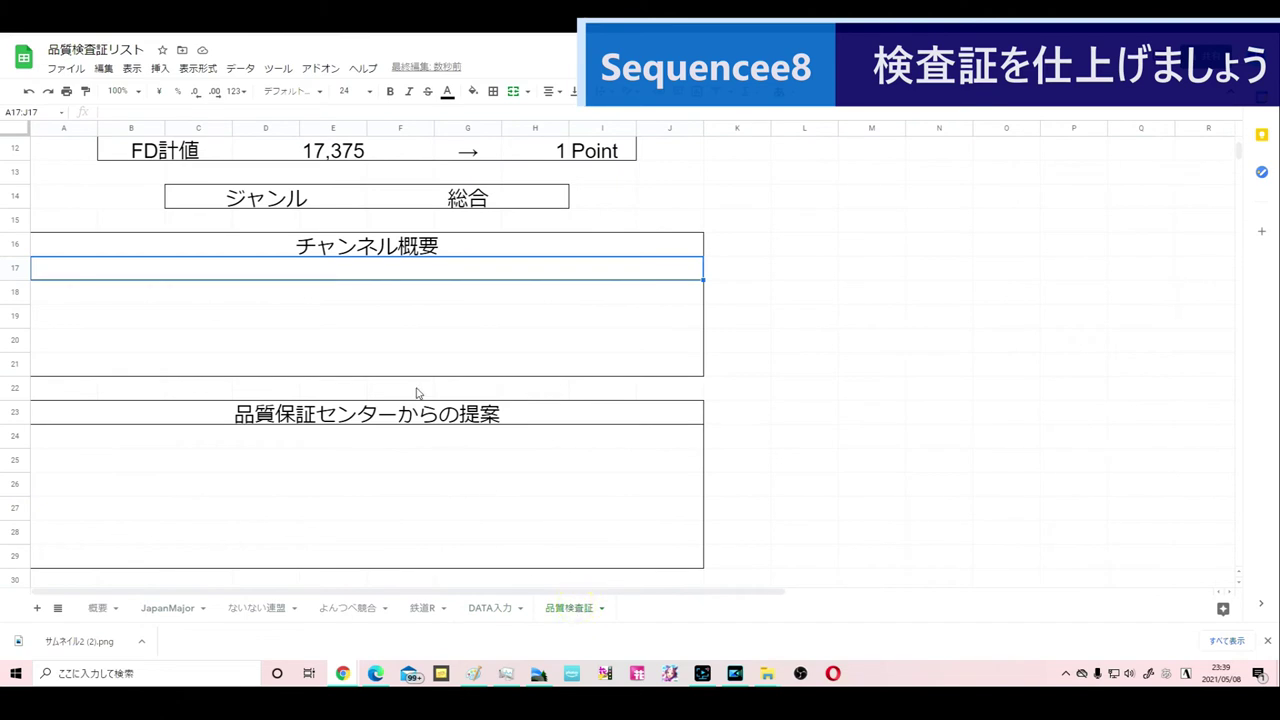
{"action": "scroll", "coordinate": [344, 370], "scroll_direction": "up", "scroll_amount": 5}
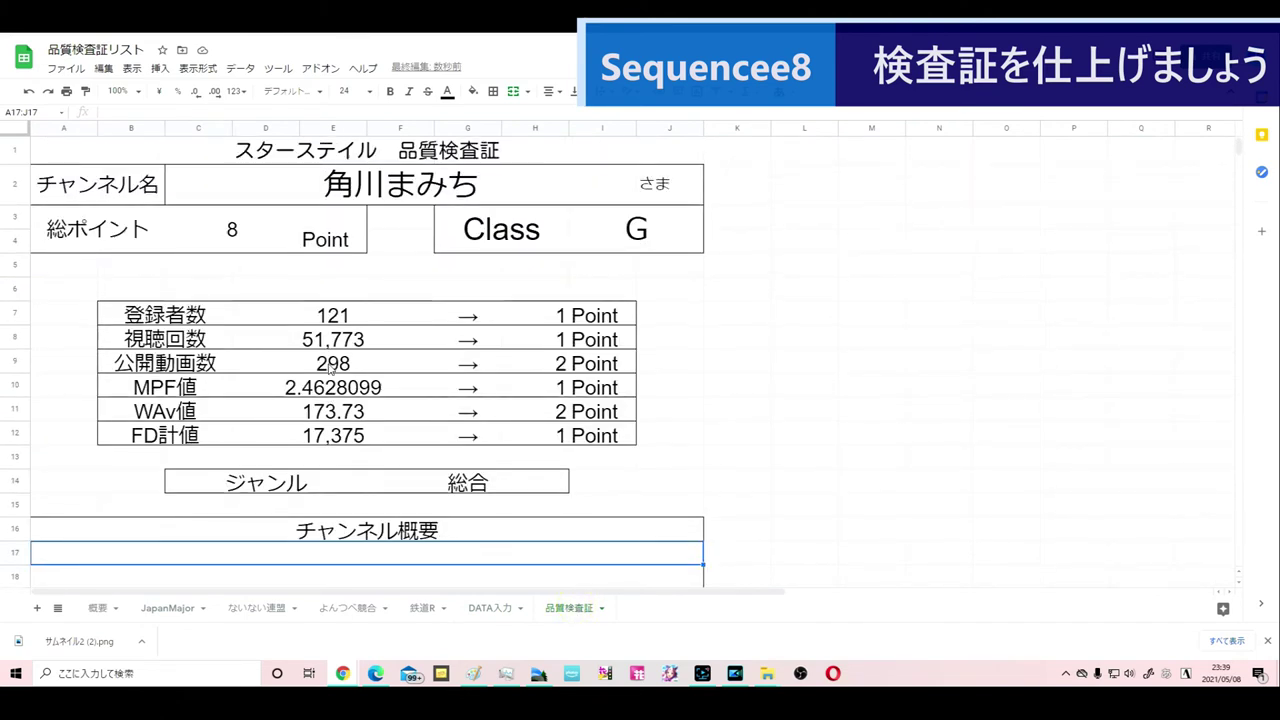
{"action": "scroll", "coordinate": [329, 369], "scroll_direction": "down", "scroll_amount": 2}
{"action": "scroll", "coordinate": [329, 369], "scroll_direction": "down", "scroll_amount": 2}
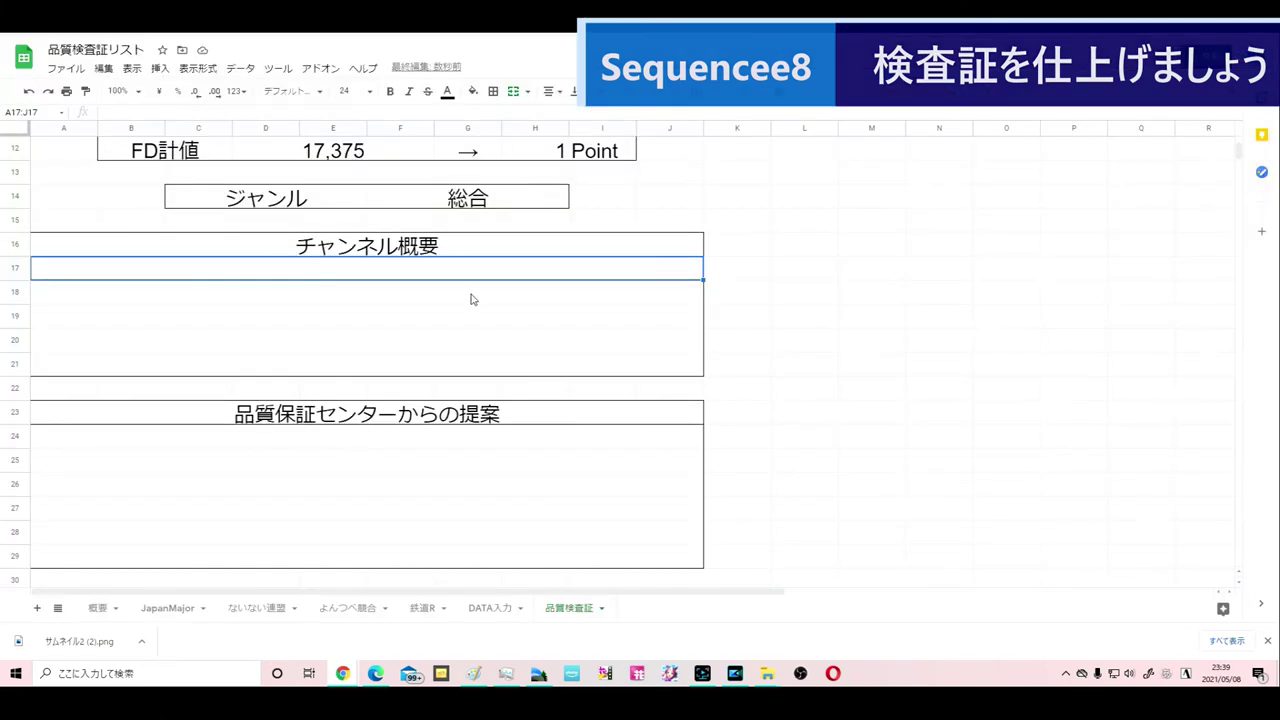
{"action": "double_click", "coordinate": [466, 268]}
{"action": "type", "text": "日本の地理(市町村)、Minecraft、鉄道路線、駅メロ作曲、数学、RPGツクールなどなど、私の趣味で動画を作っております。"}
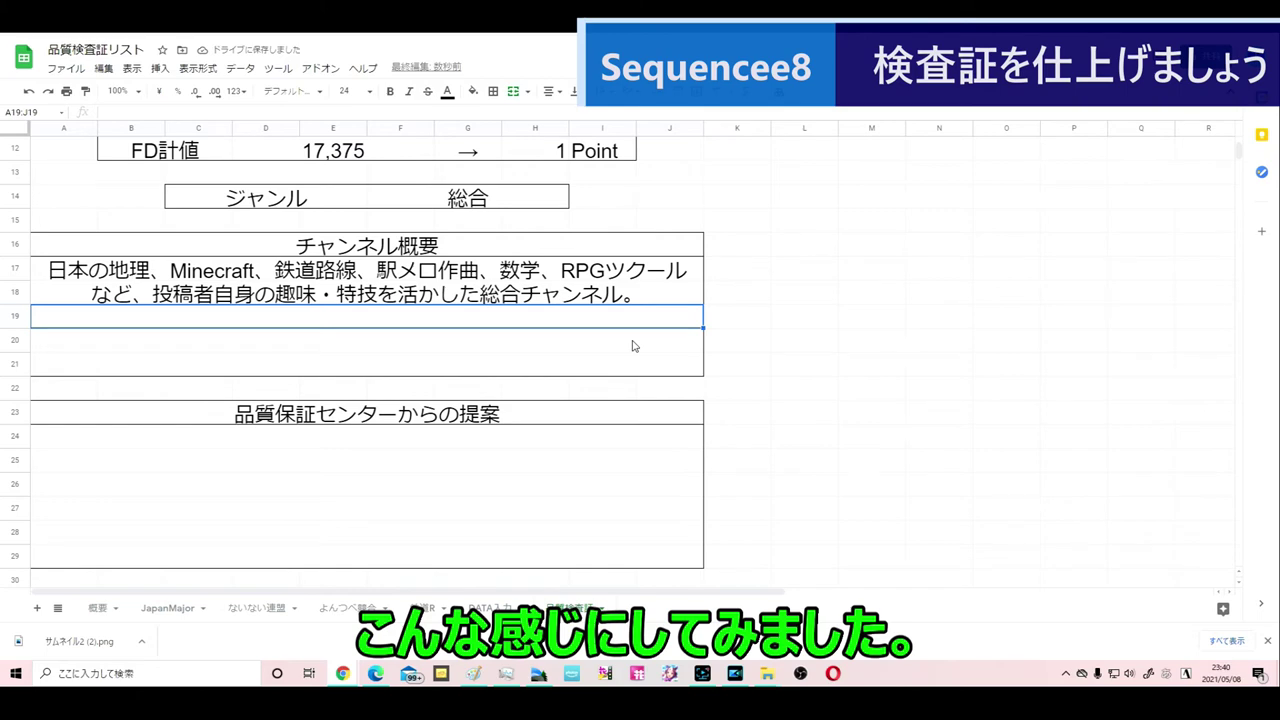
{"action": "left_click", "coordinate": [632, 346]}
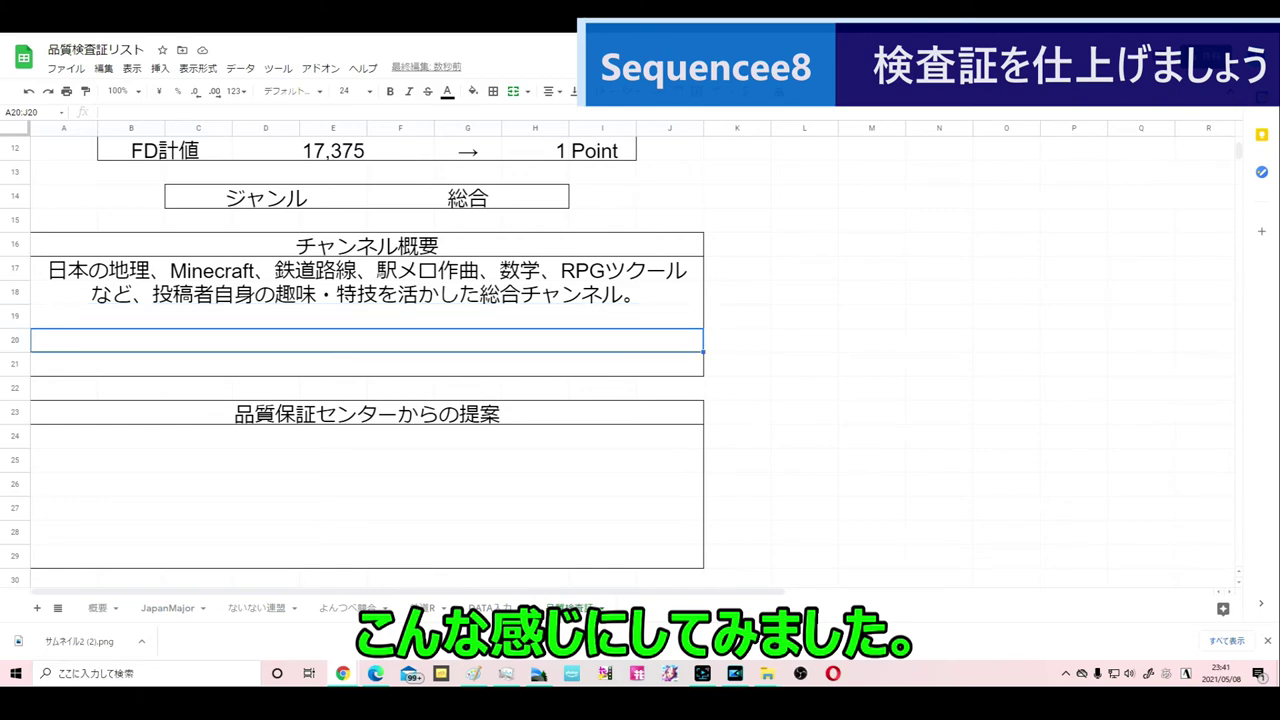
- Look through the 角川まみち channel's uploaded videos, from the newest back to the 全国市町村ジグソーパズル series, for points to improve
{"action": "key", "text": "ctrl+Tab"}
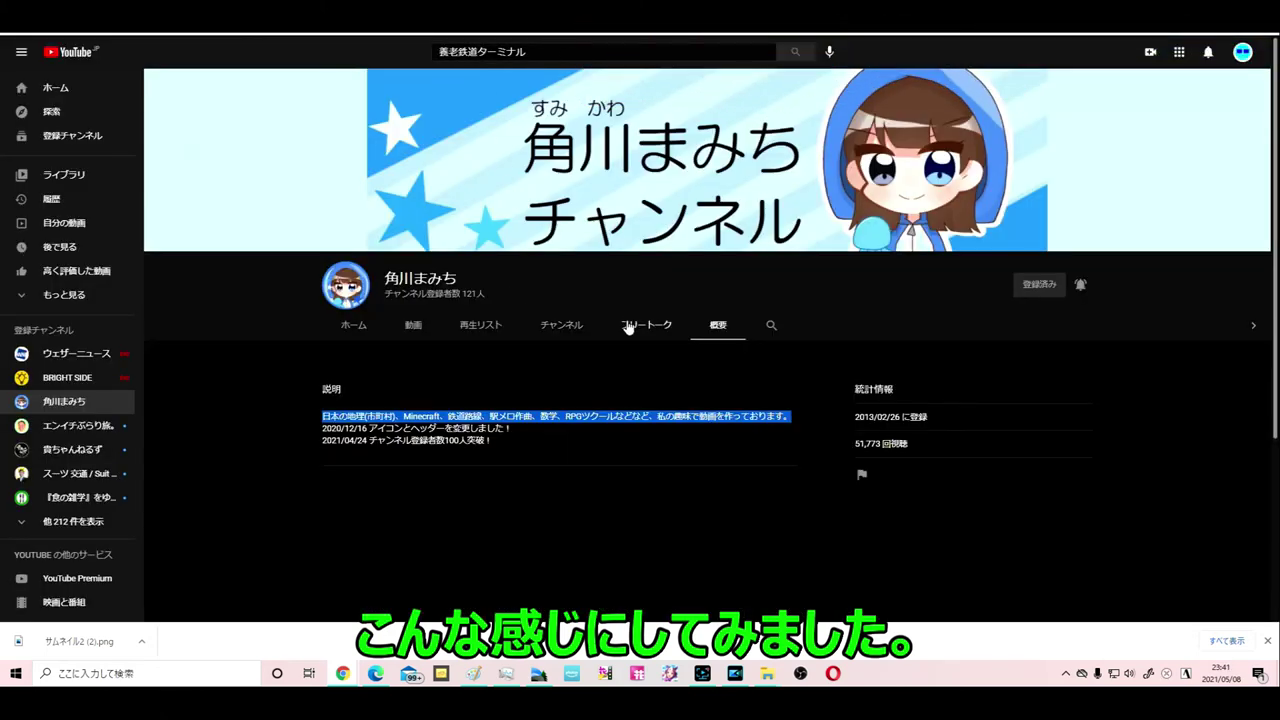
{"action": "left_click", "coordinate": [416, 325]}
{"action": "scroll", "coordinate": [424, 330], "scroll_direction": "down", "scroll_amount": 3}
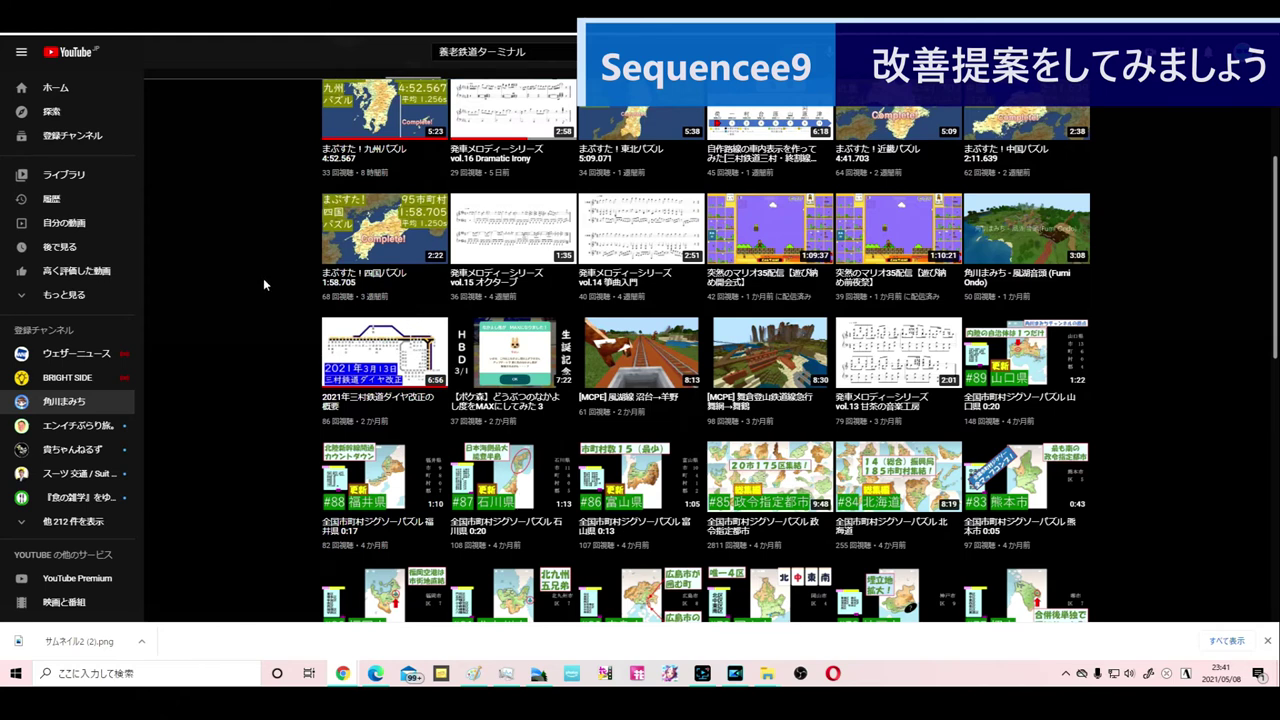
{"action": "scroll", "coordinate": [264, 286], "scroll_direction": "up", "scroll_amount": 3}
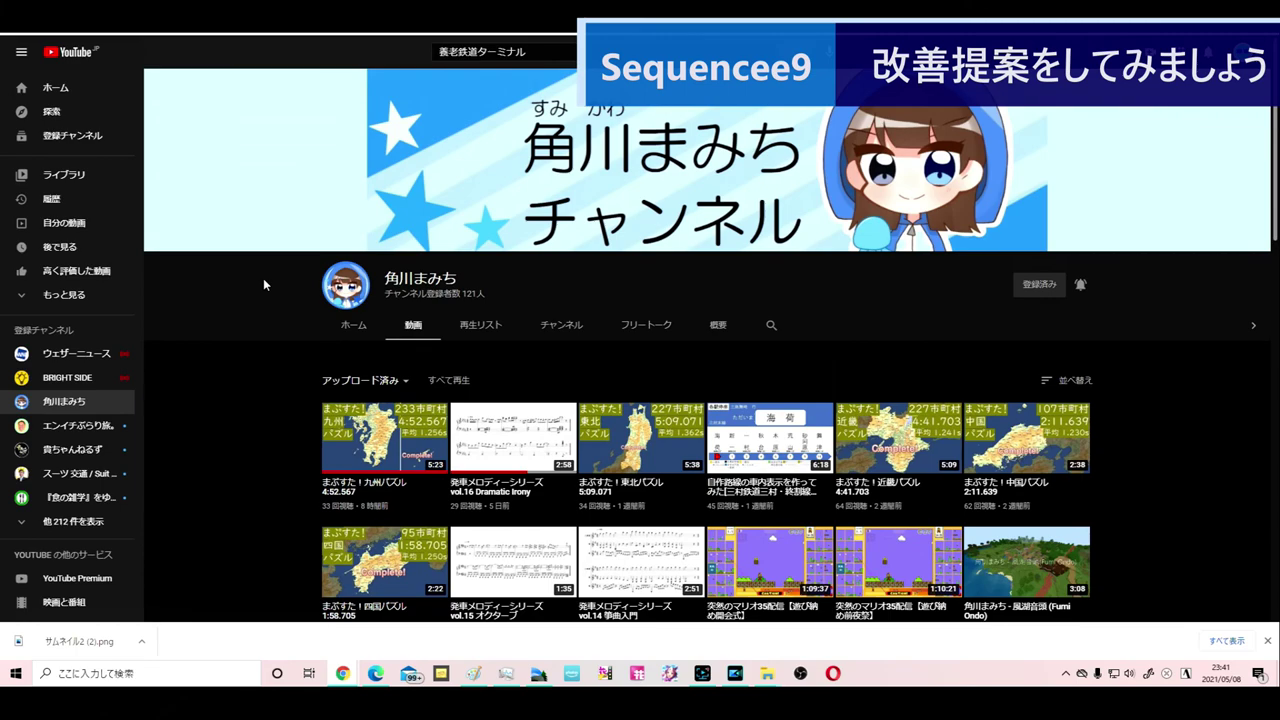
{"action": "scroll", "coordinate": [263, 278], "scroll_direction": "down", "scroll_amount": 3}
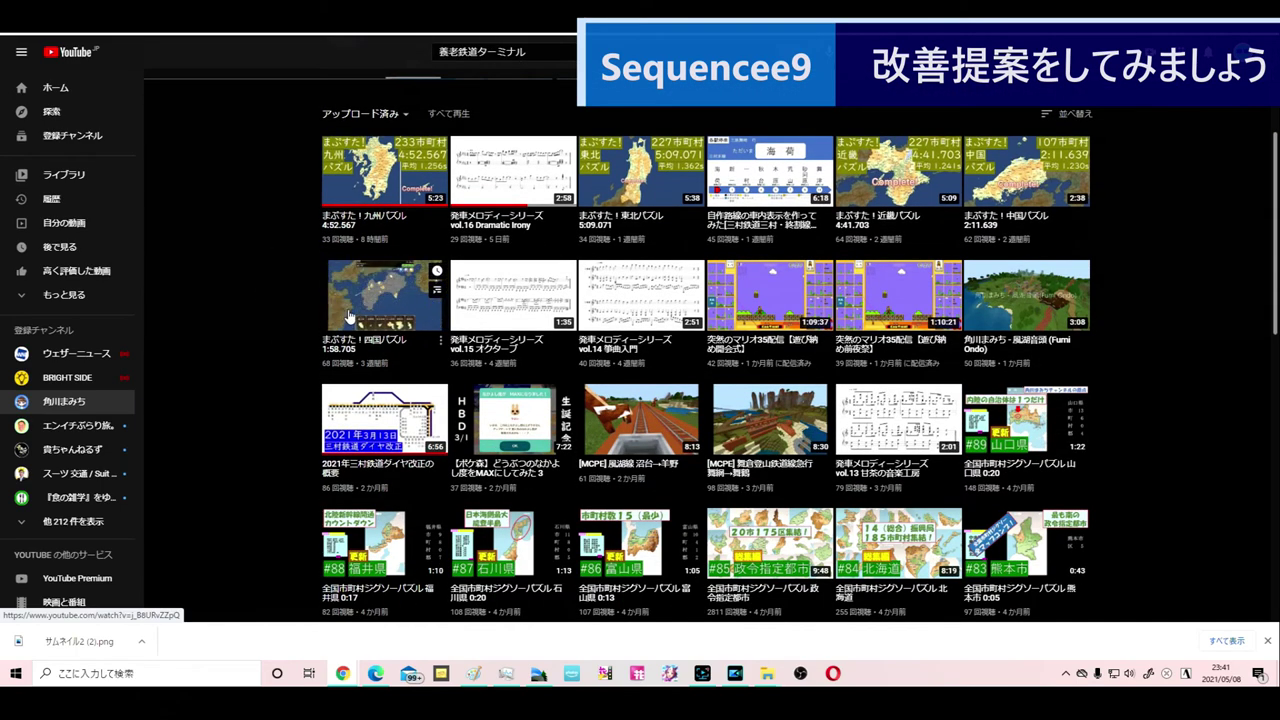
{"action": "scroll", "coordinate": [349, 316], "scroll_direction": "down", "scroll_amount": 3}
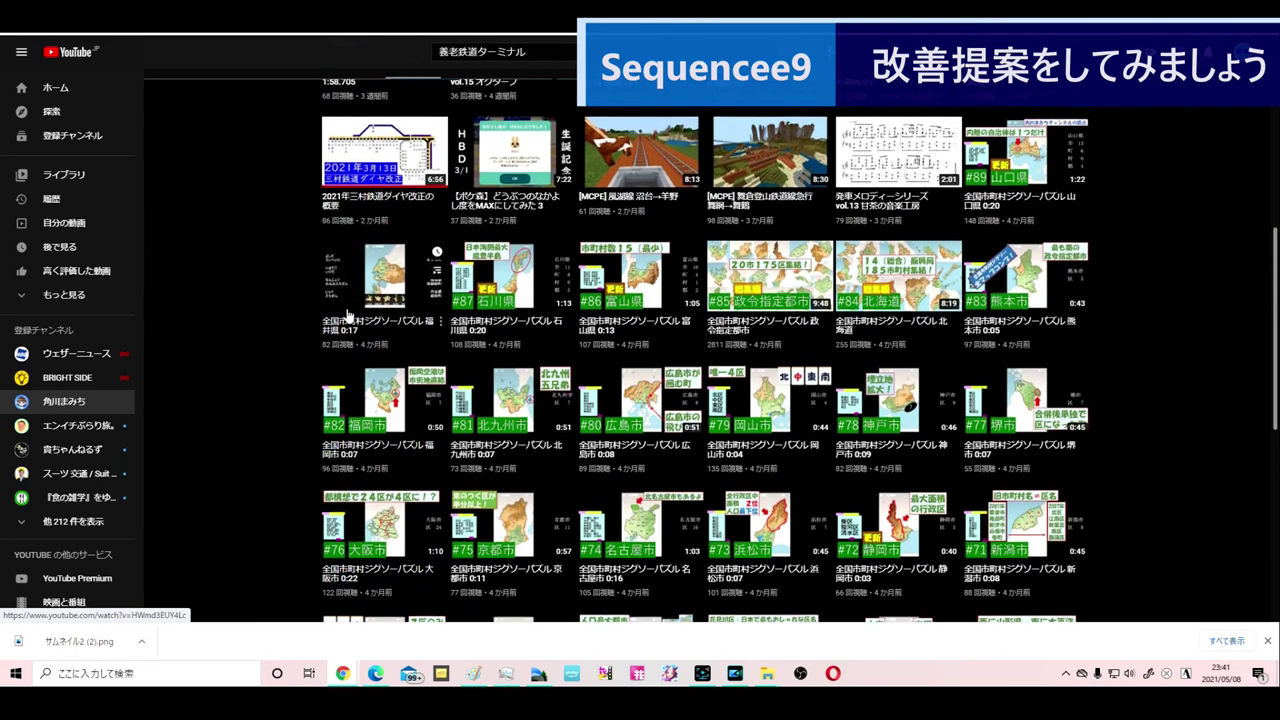
{"action": "scroll", "coordinate": [380, 260], "scroll_direction": "down", "scroll_amount": 1}
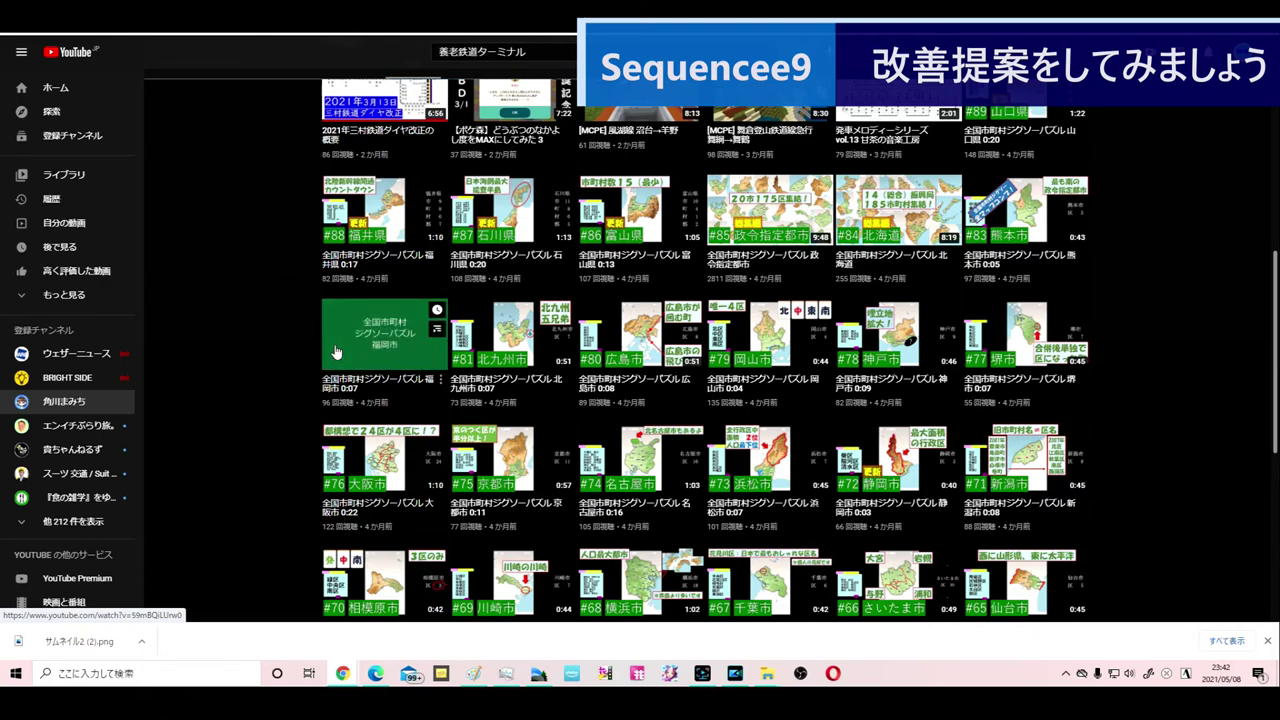
{"action": "scroll", "coordinate": [255, 373], "scroll_direction": "down", "scroll_amount": 4}
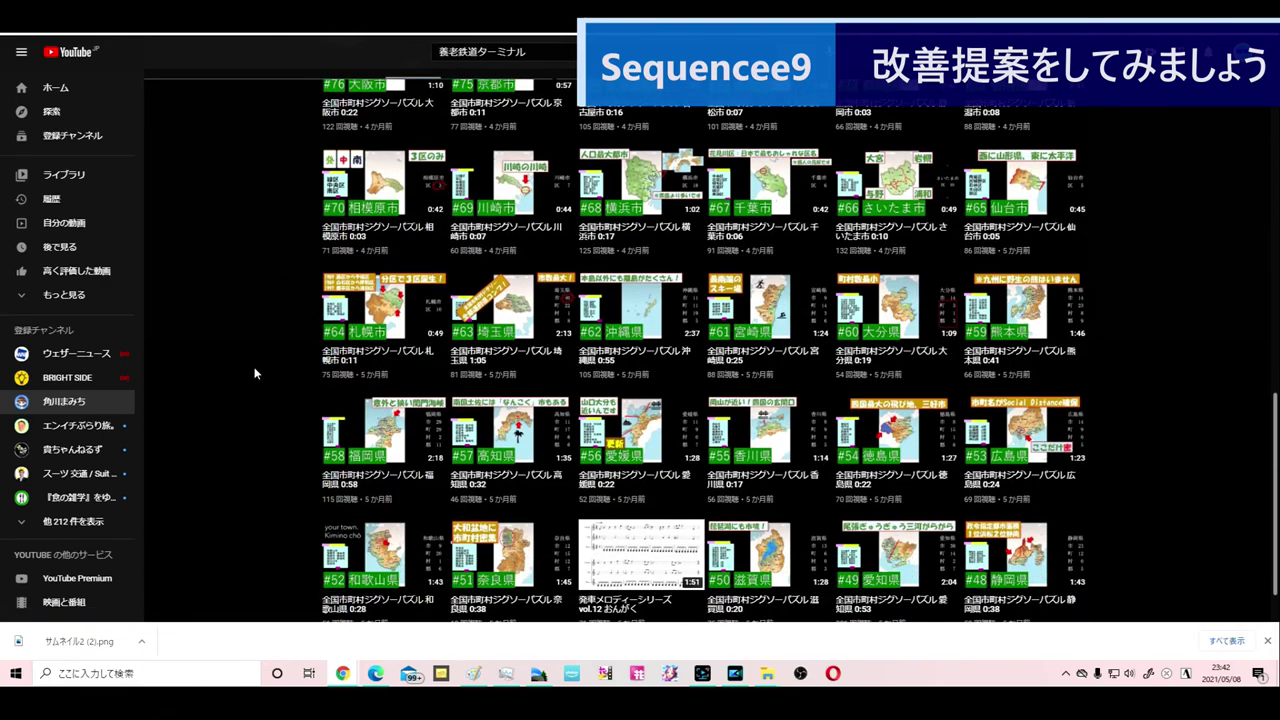
{"action": "scroll", "coordinate": [254, 370], "scroll_direction": "down", "scroll_amount": 4}
{"action": "scroll", "coordinate": [255, 366], "scroll_direction": "down", "scroll_amount": 5}
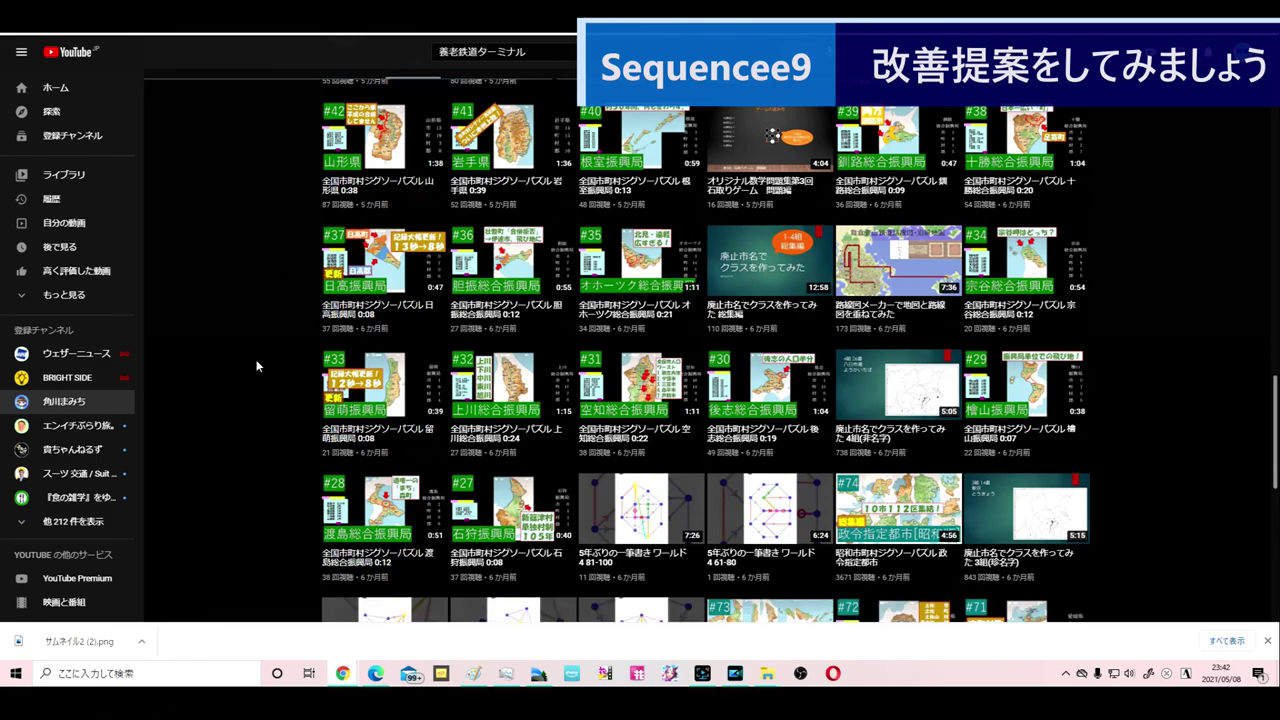
- Compare the channel's newest uploads with the older 昭和市町村ジグソーパズル videos, checking thumbnails, topics and view counts
{"action": "scroll", "coordinate": [445, 388], "scroll_direction": "up", "scroll_amount": 15}
{"action": "scroll", "coordinate": [440, 400], "scroll_direction": "up", "scroll_amount": 1}
{"action": "scroll", "coordinate": [370, 480], "scroll_direction": "down", "scroll_amount": 1}
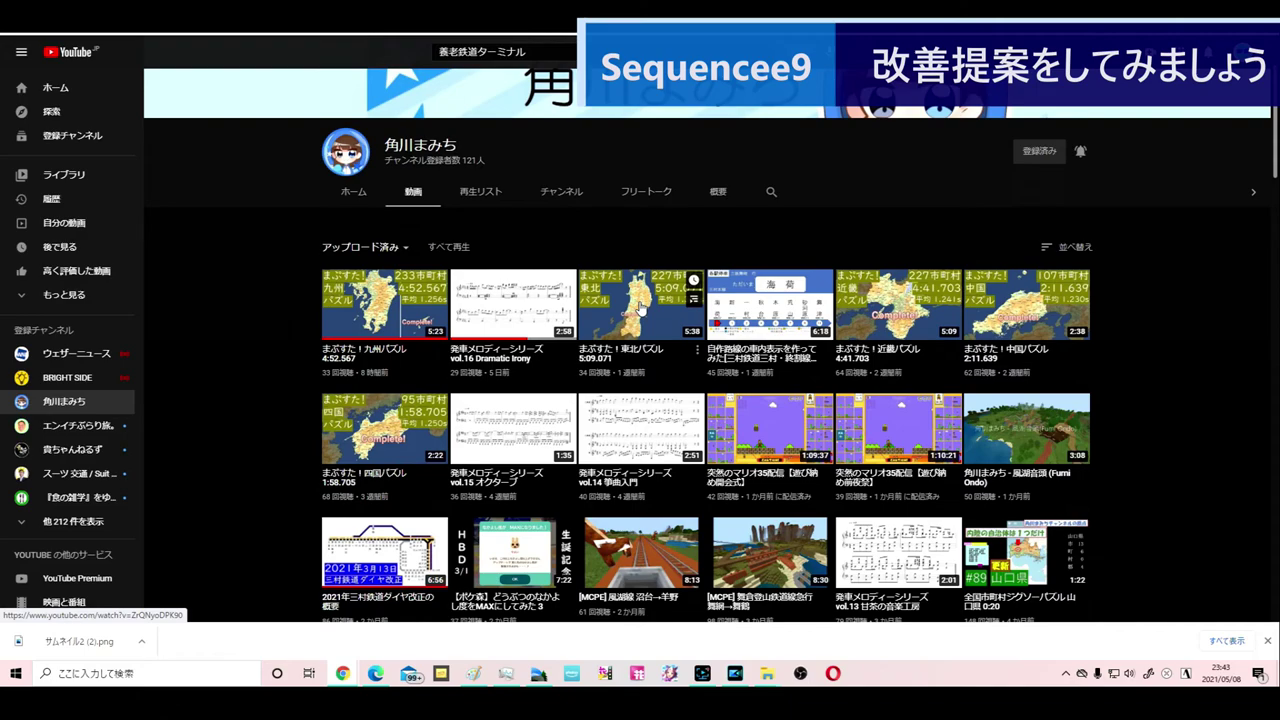
{"action": "scroll", "coordinate": [235, 378], "scroll_direction": "down", "scroll_amount": 3}
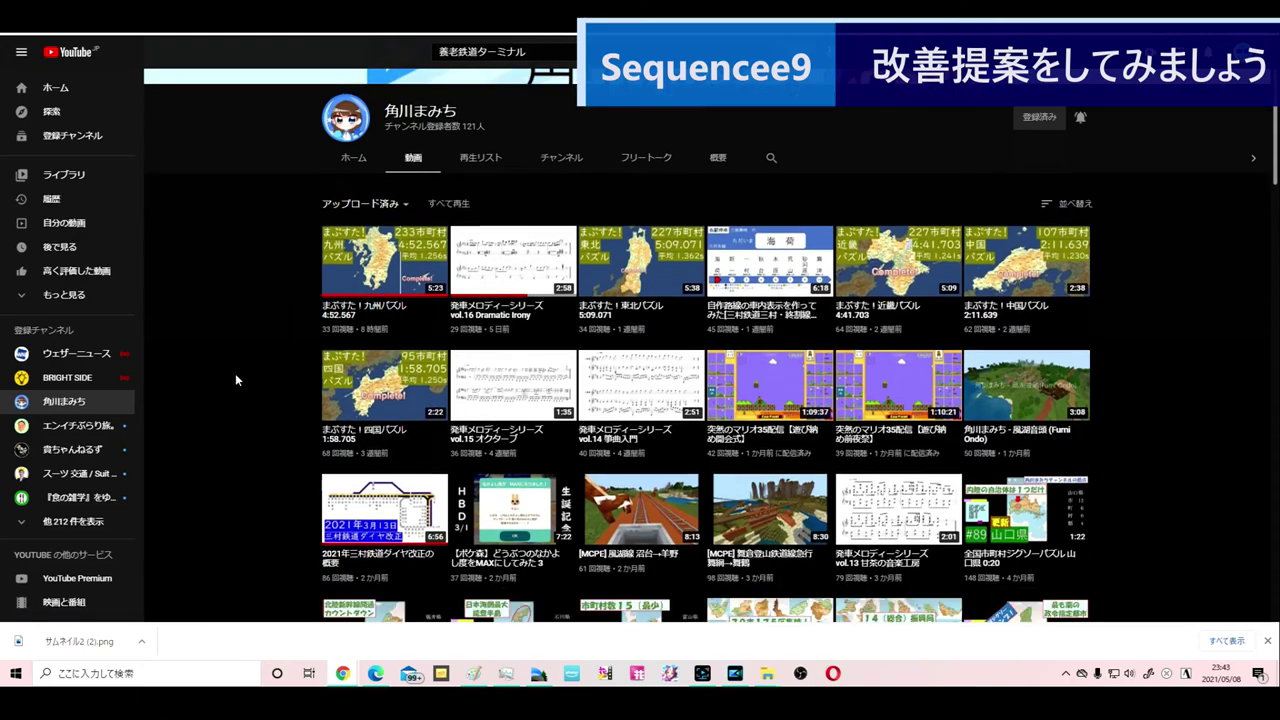
{"action": "scroll", "coordinate": [235, 373], "scroll_direction": "down", "scroll_amount": 6}
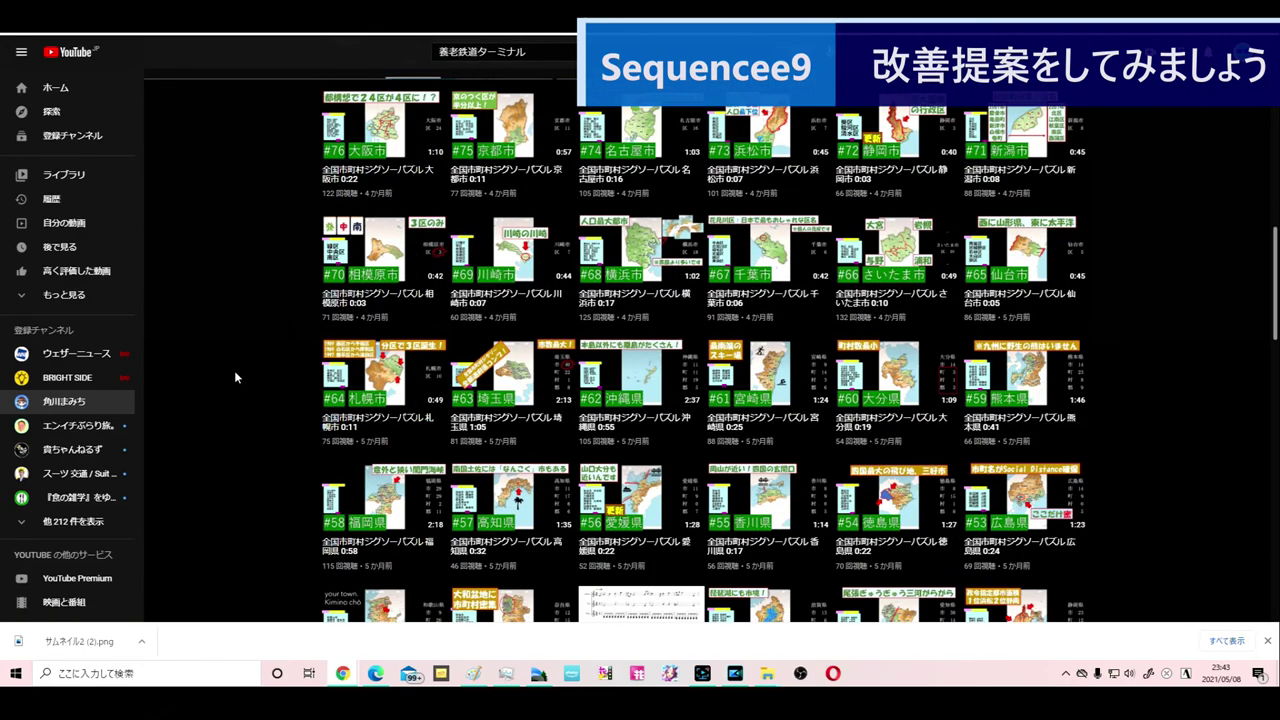
{"action": "scroll", "coordinate": [235, 377], "scroll_direction": "down", "scroll_amount": 10}
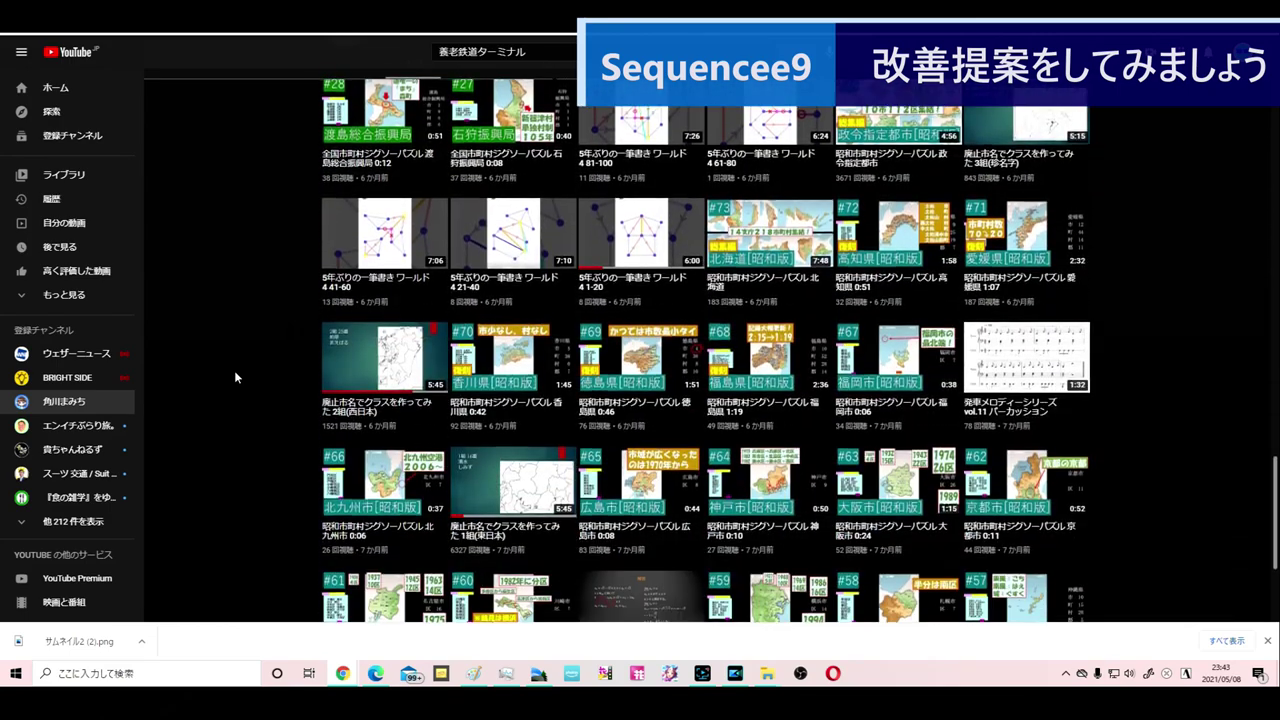
{"action": "scroll", "coordinate": [235, 377], "scroll_direction": "down", "scroll_amount": 6}
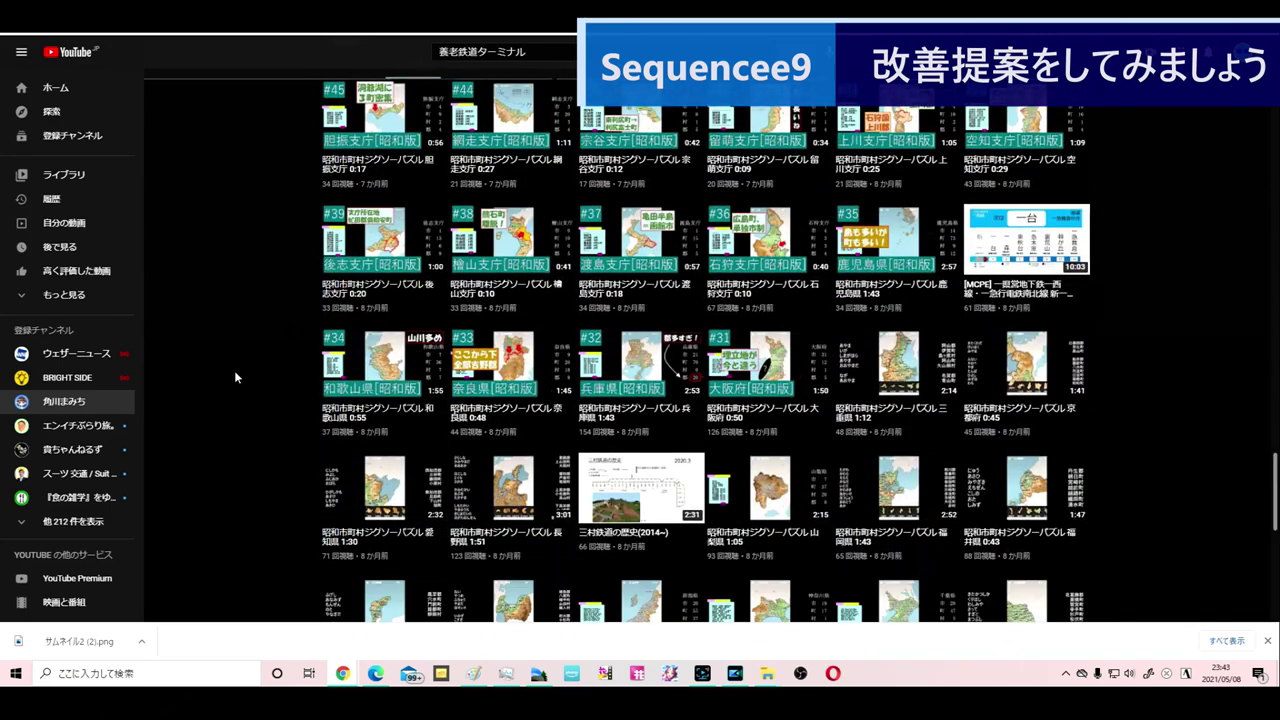
{"action": "scroll", "coordinate": [234, 377], "scroll_direction": "down", "scroll_amount": 2}
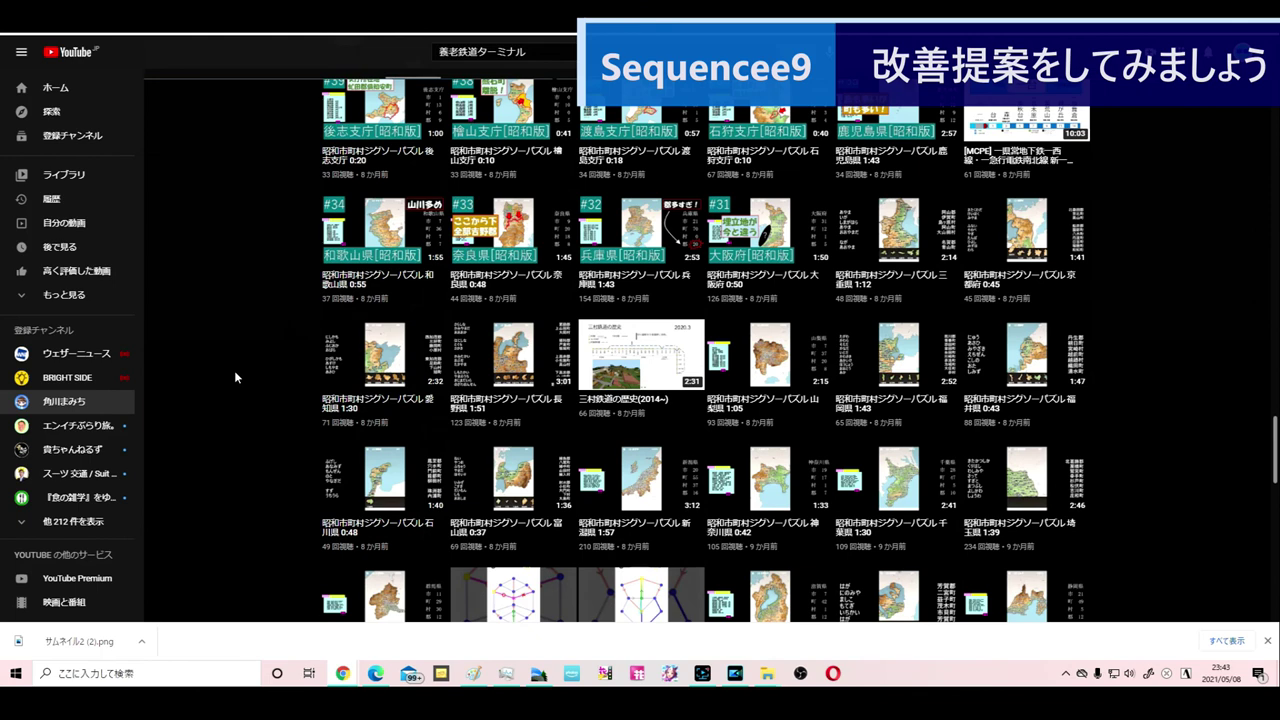
{"action": "scroll", "coordinate": [235, 376], "scroll_direction": "up", "scroll_amount": 1}
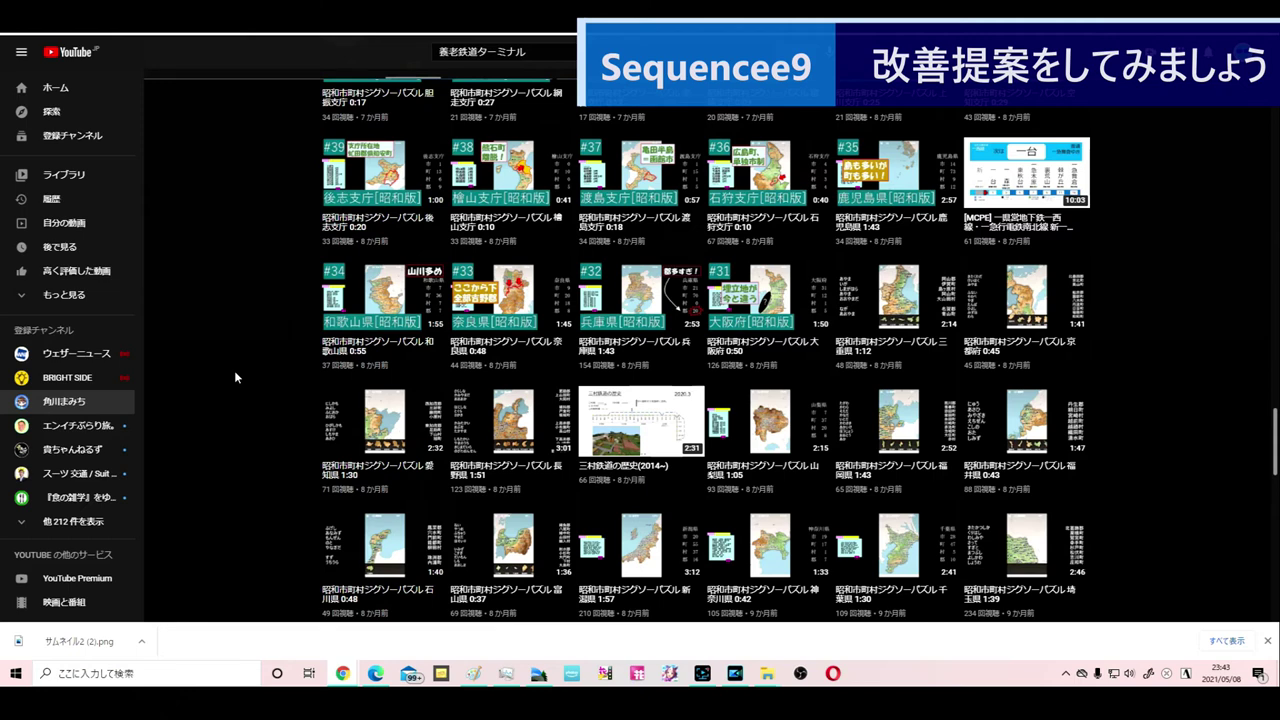
{"action": "scroll", "coordinate": [235, 377], "scroll_direction": "up", "scroll_amount": 1}
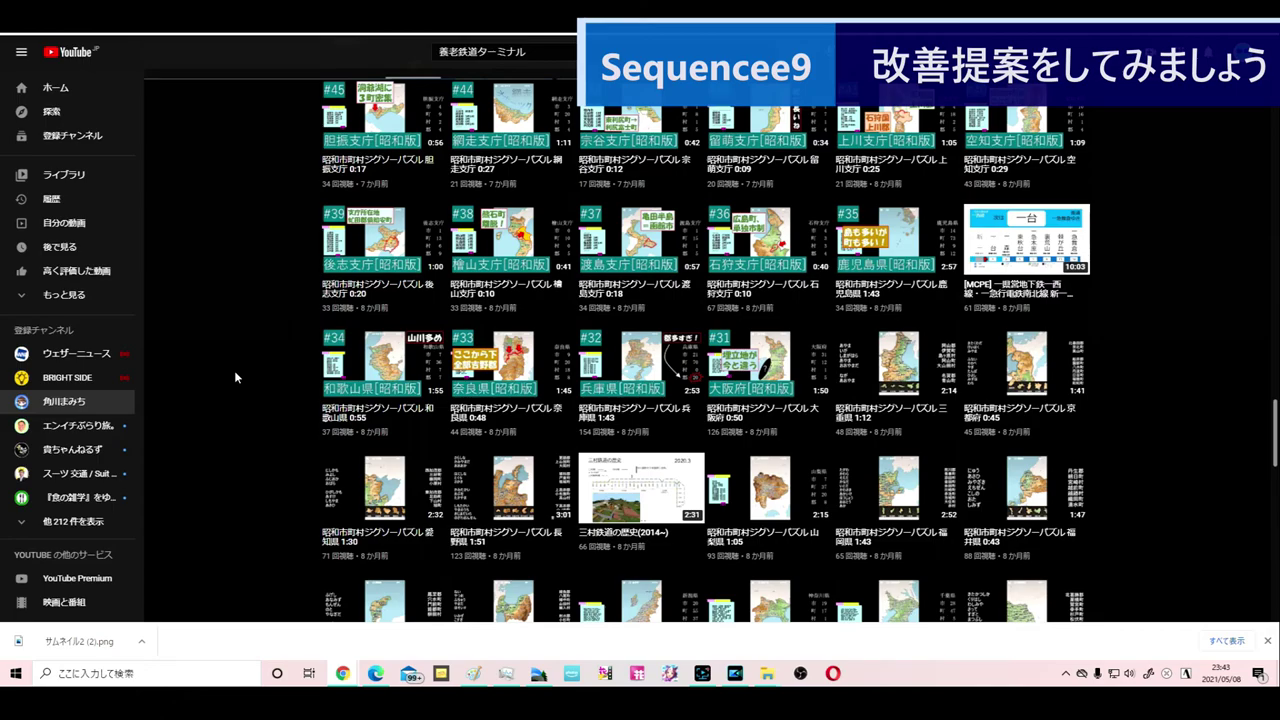
{"action": "scroll", "coordinate": [234, 377], "scroll_direction": "up", "scroll_amount": 20}
{"action": "scroll", "coordinate": [236, 377], "scroll_direction": "up", "scroll_amount": 8}
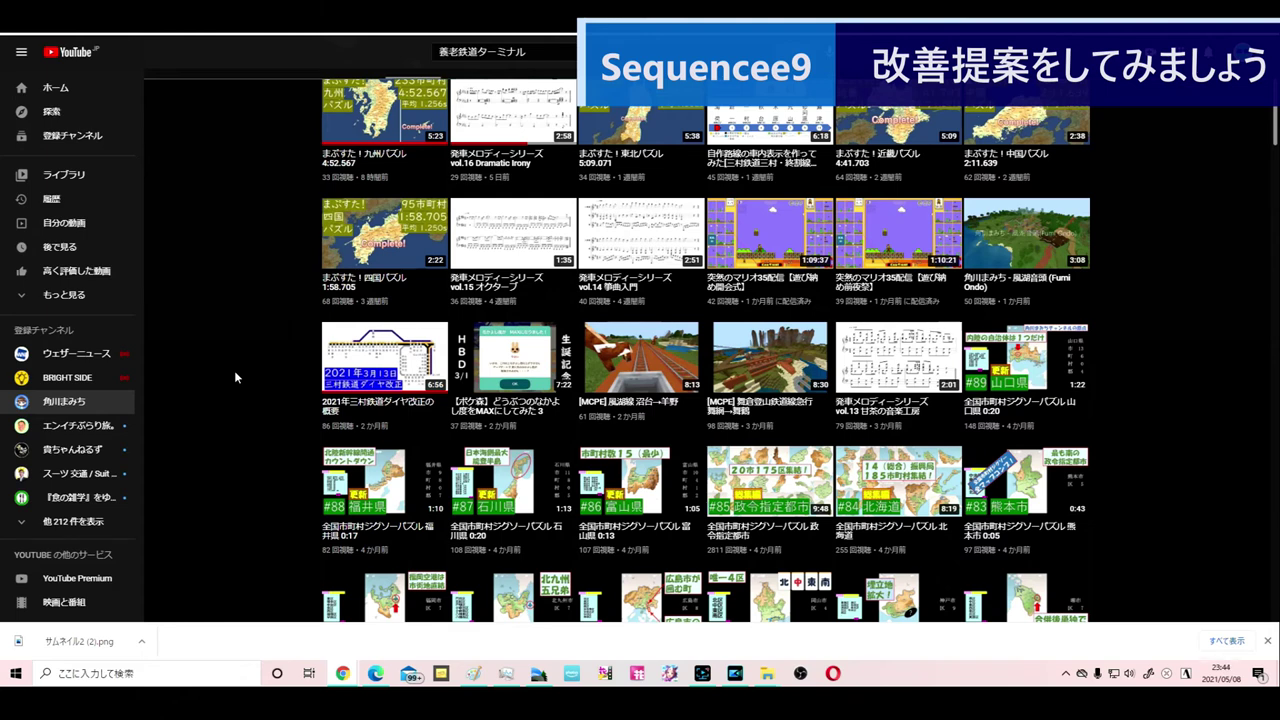
{"action": "scroll", "coordinate": [303, 302], "scroll_direction": "up", "scroll_amount": 3}
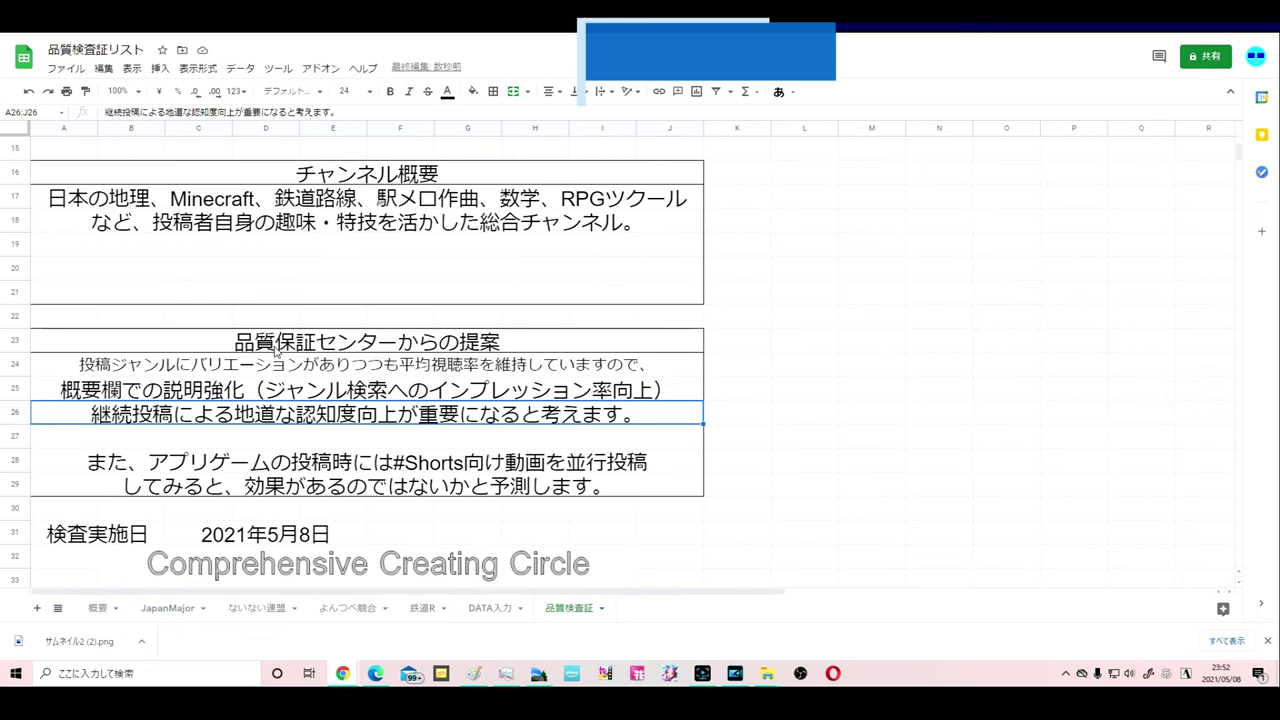
- Review the 品質検査証 sheet, from the 品質保証センターからの提案 section up to the evaluation points, genre and channel summary
{"action": "left_click", "coordinate": [272, 342]}
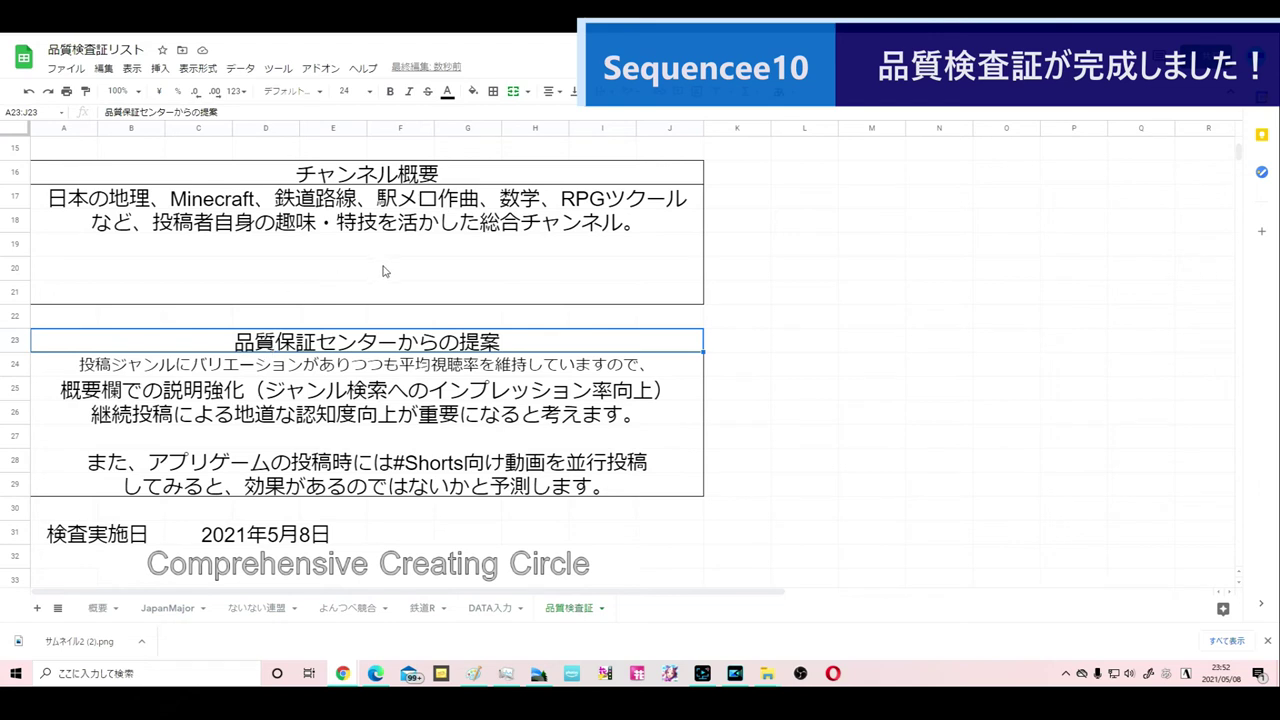
{"action": "scroll", "coordinate": [402, 289], "scroll_direction": "up", "scroll_amount": 4}
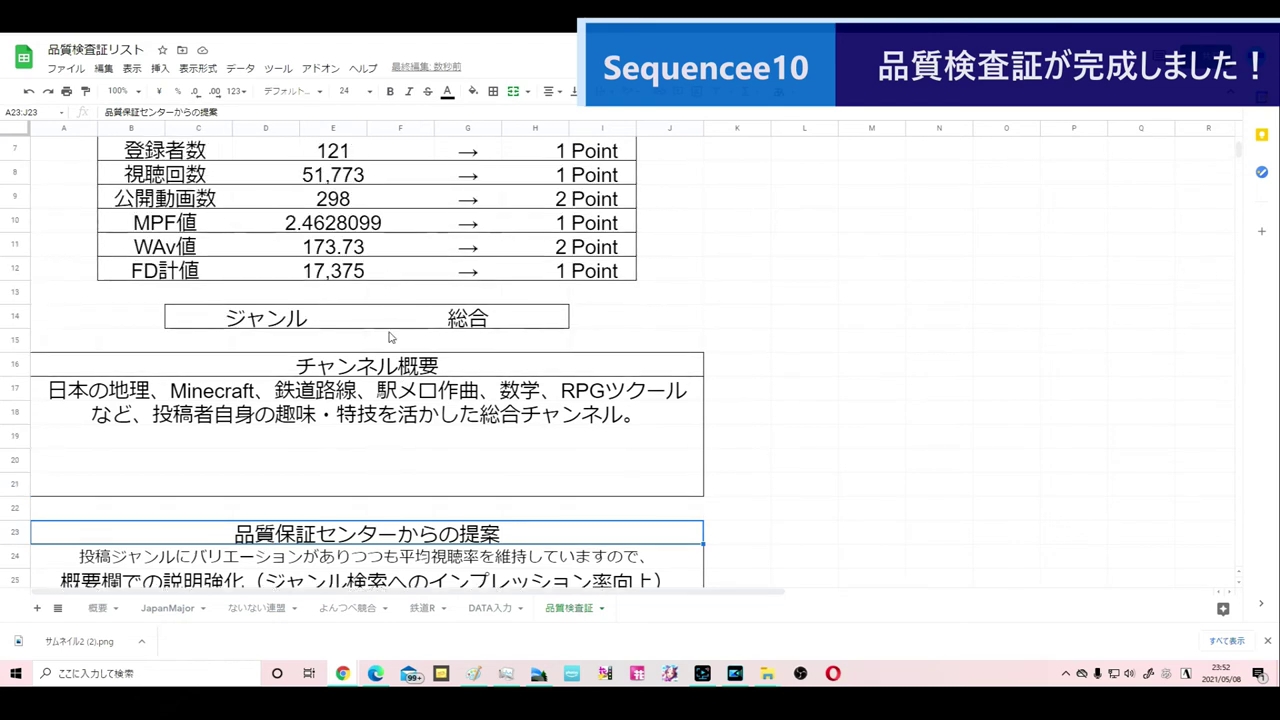
{"action": "scroll", "coordinate": [391, 332], "scroll_direction": "down", "scroll_amount": 3}
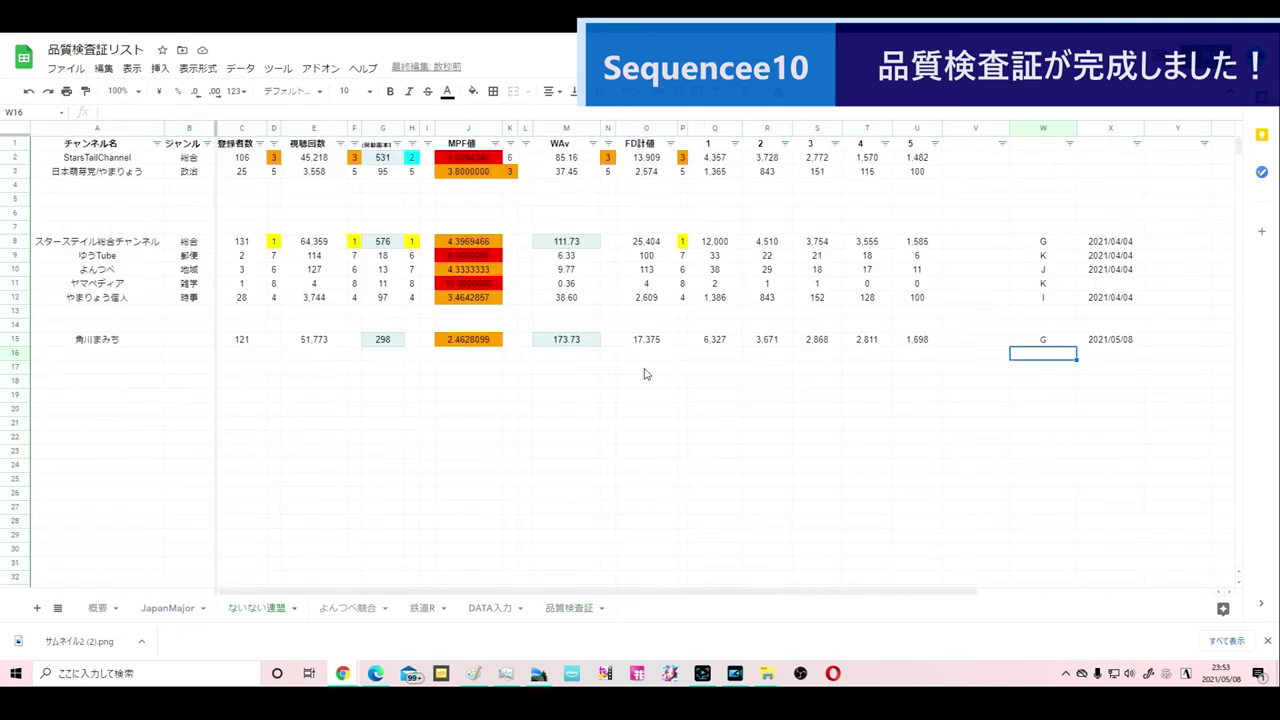
- Compare the top-video views and WAv of スターステイル総合チャンネル with those of 角川まみち in the ないない連盟 sheet
{"action": "left_click", "coordinate": [716, 246]}
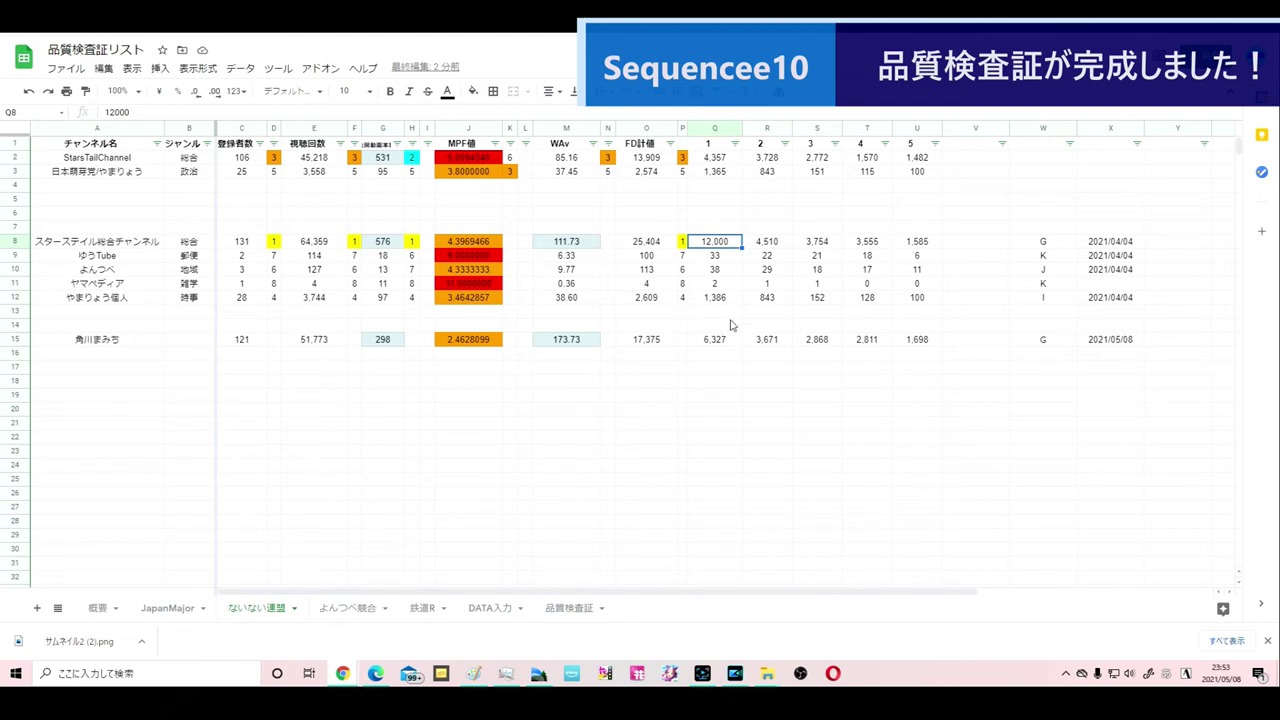
{"action": "left_click", "coordinate": [720, 243]}
{"action": "left_click", "coordinate": [589, 246]}
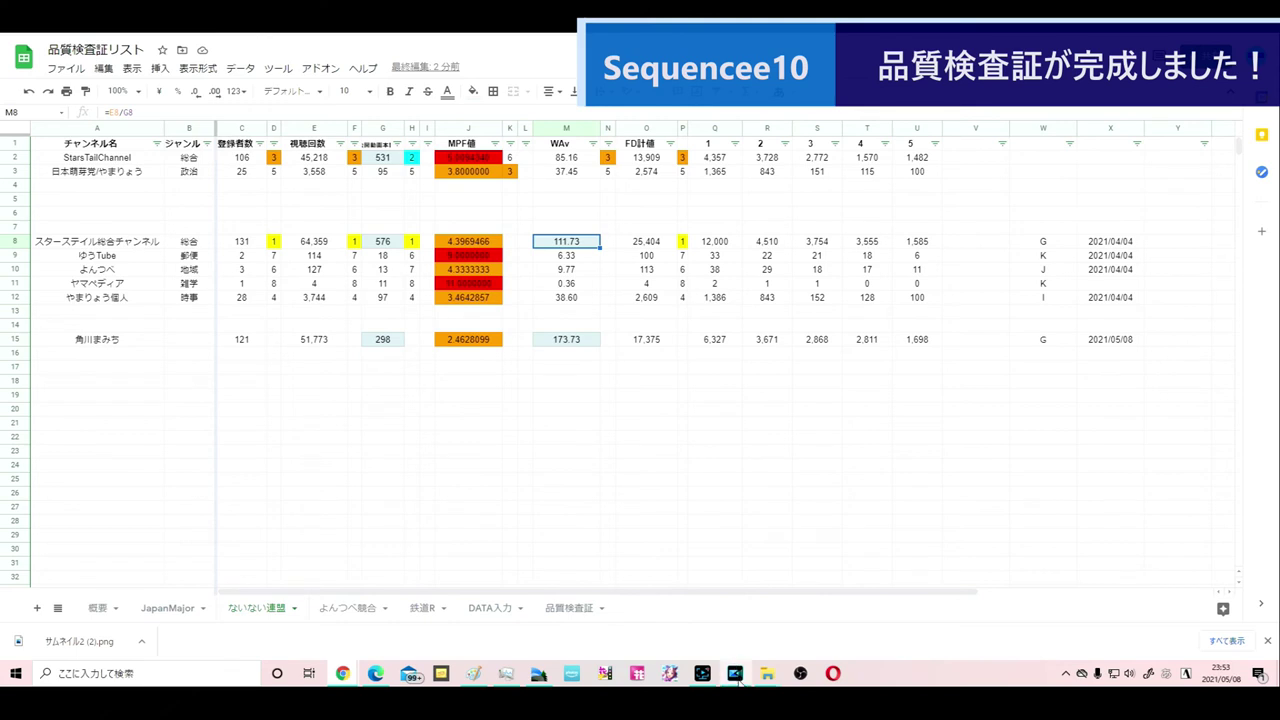
{"action": "mouse_move", "coordinate": [721, 673]}
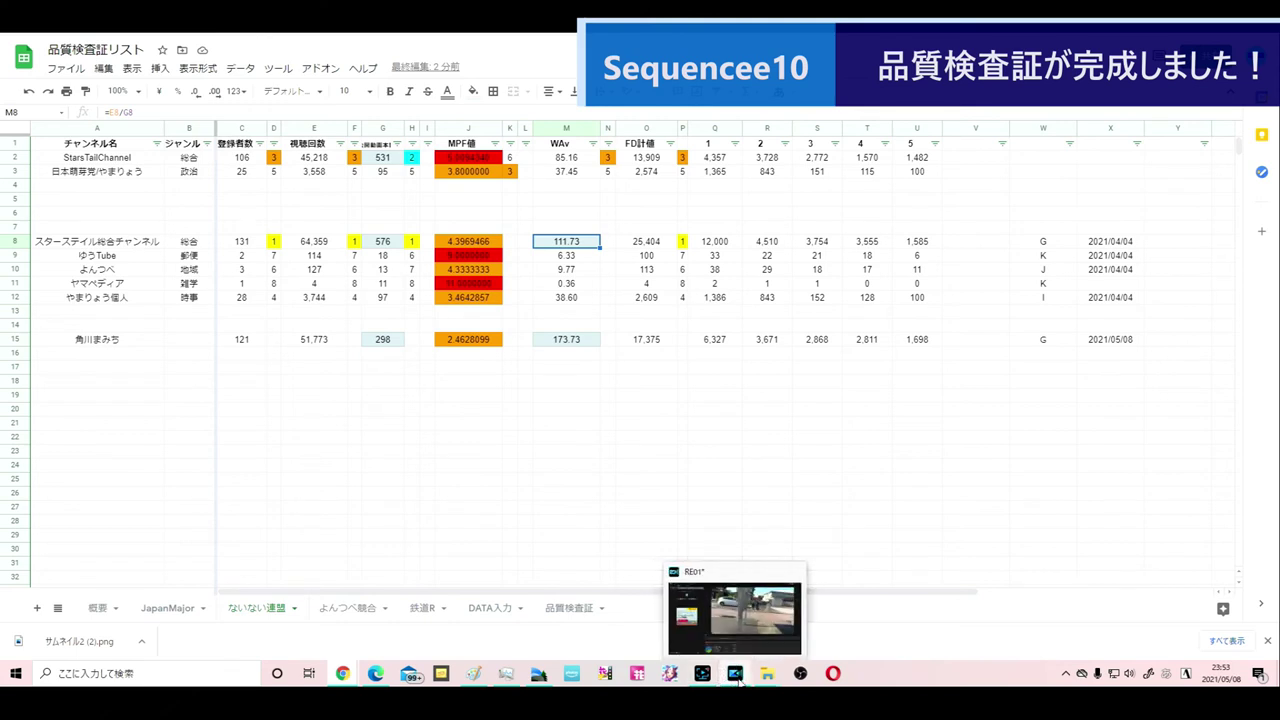
- Return to the 品質検査証 sheet and review the suggestions in rows 25 and 26 on stronger descriptions and continued posting
{"action": "left_click", "coordinate": [557, 609]}
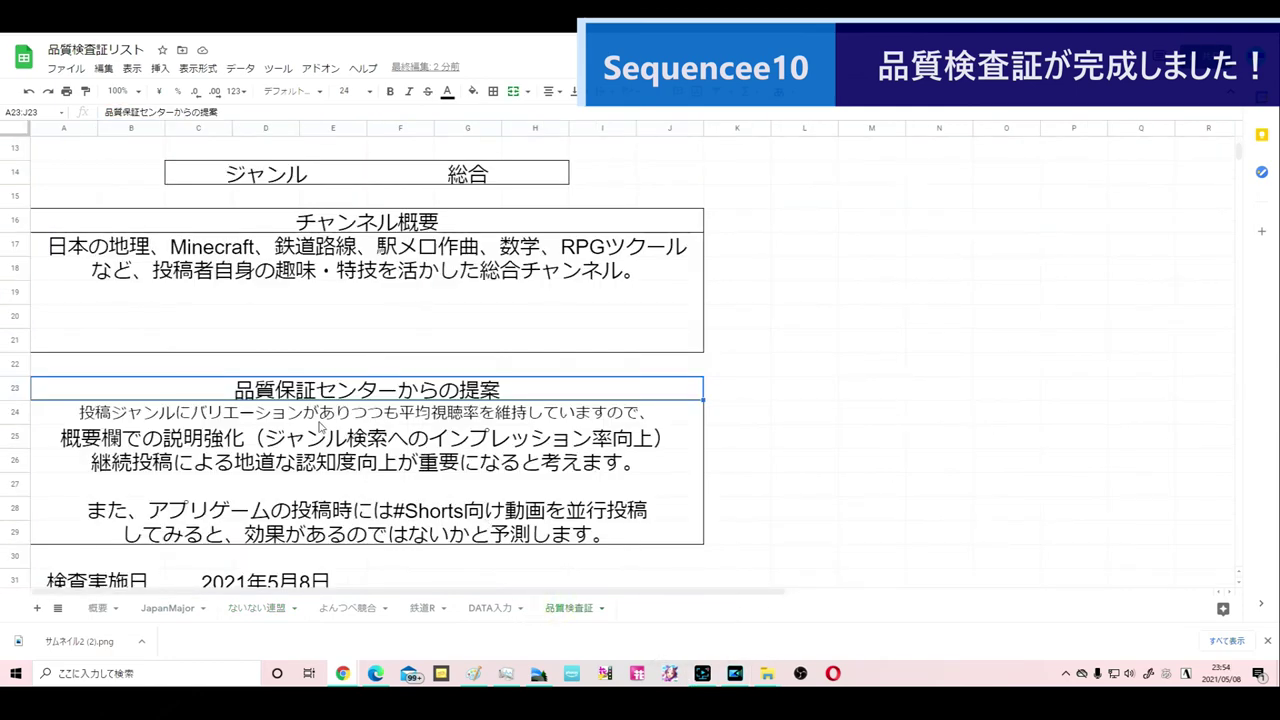
{"action": "left_click", "coordinate": [278, 438]}
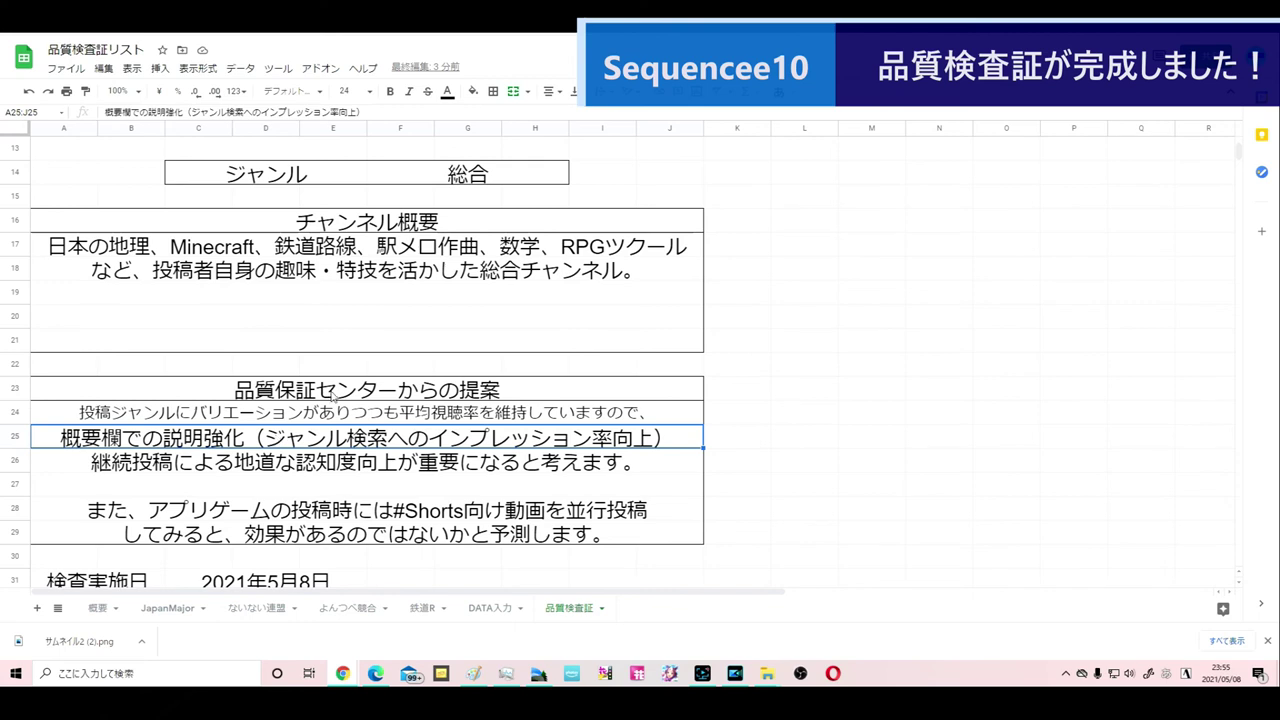
{"action": "left_click", "coordinate": [333, 462]}
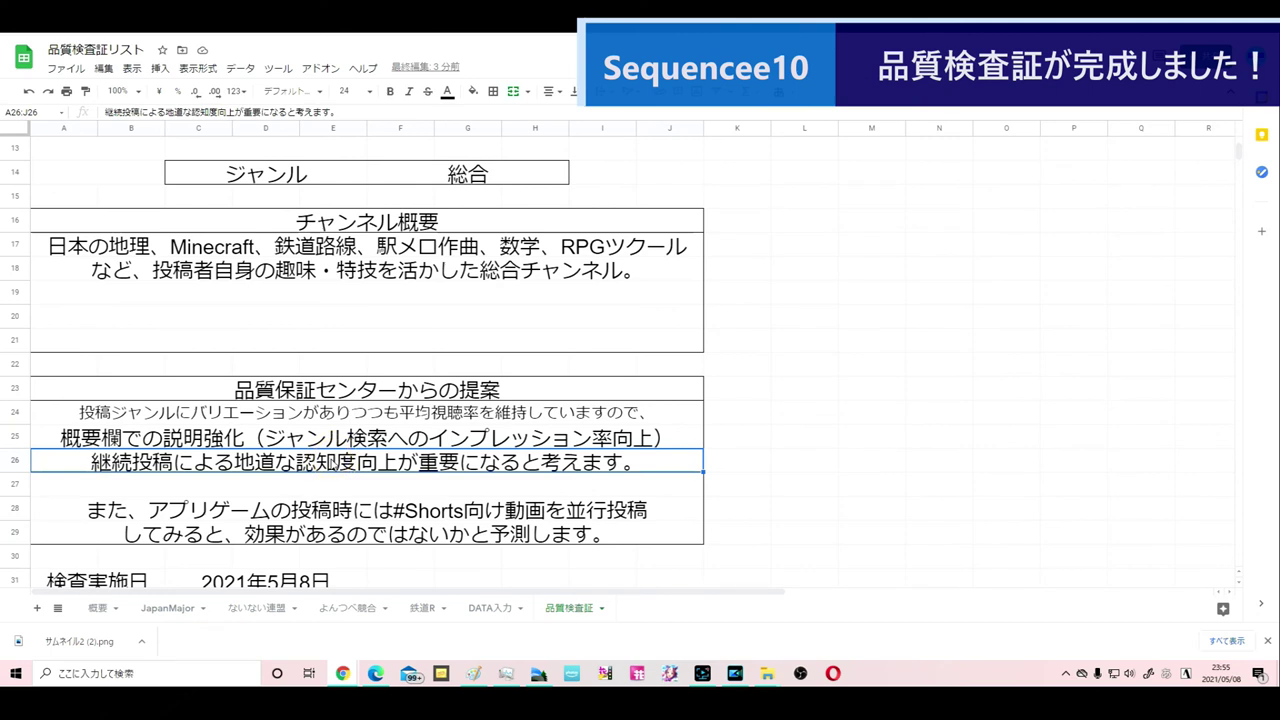